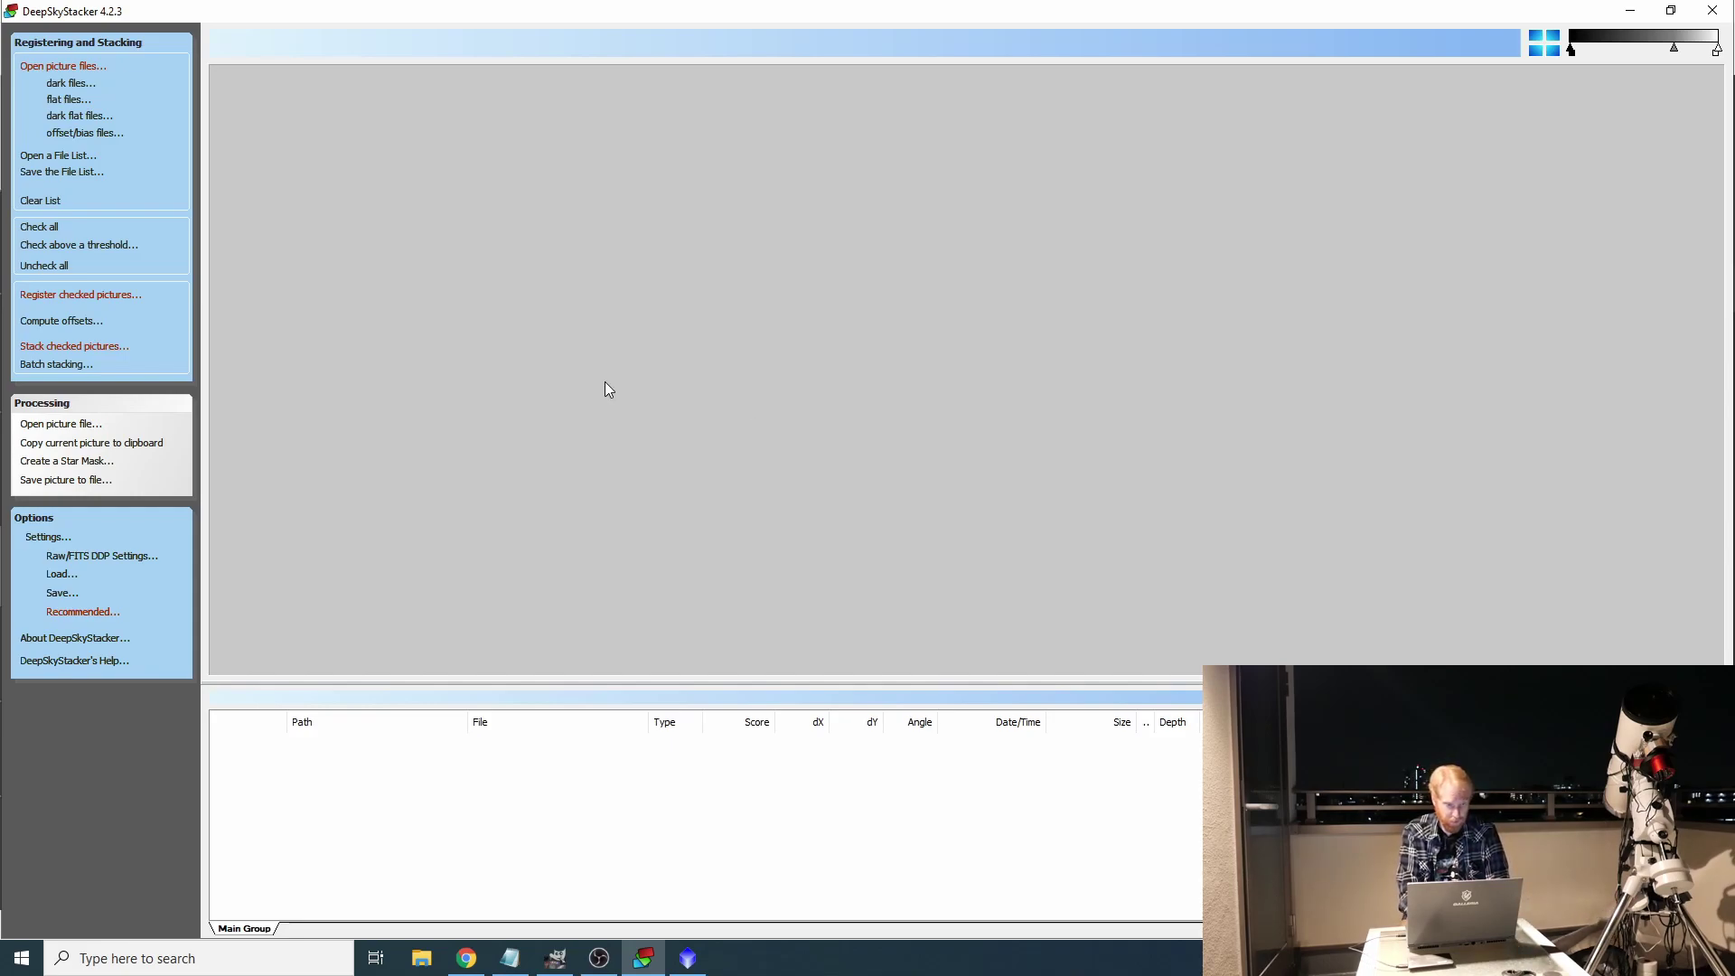
Review the RAW and FITS development settings, including the 16-bit monochrome FITS option and the camera list, and accept them
{"action": "left_click", "coordinate": [117, 556]}
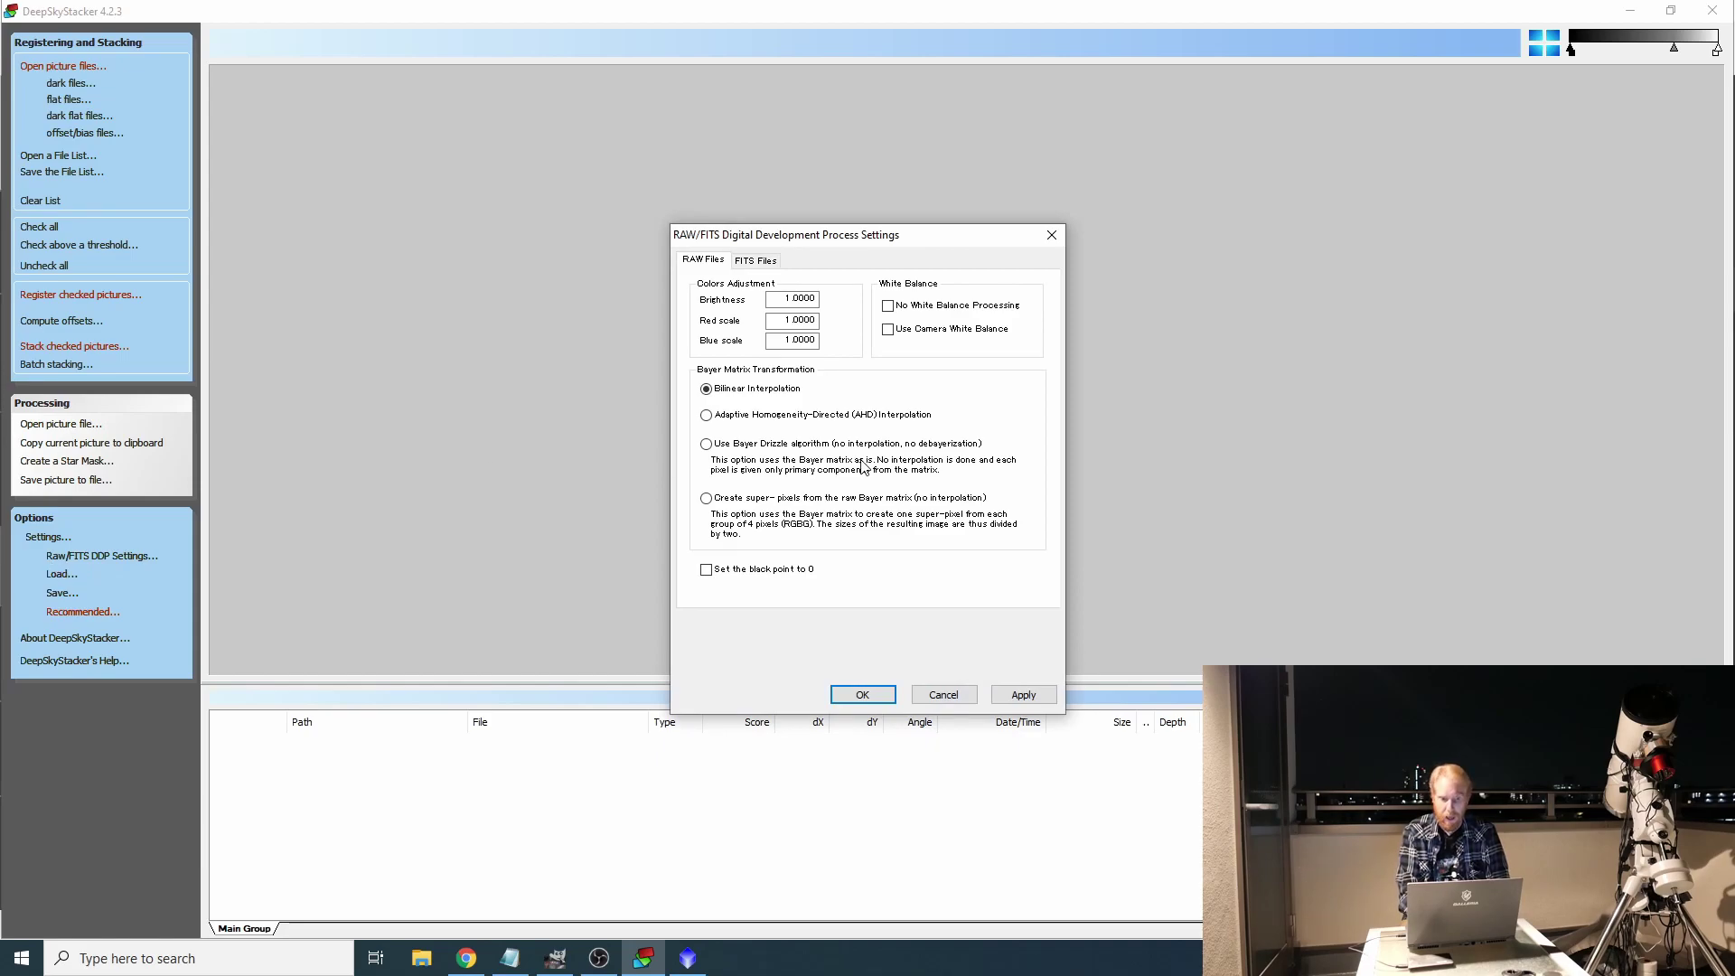
{"action": "left_click", "coordinate": [757, 262]}
{"action": "left_click", "coordinate": [704, 261]}
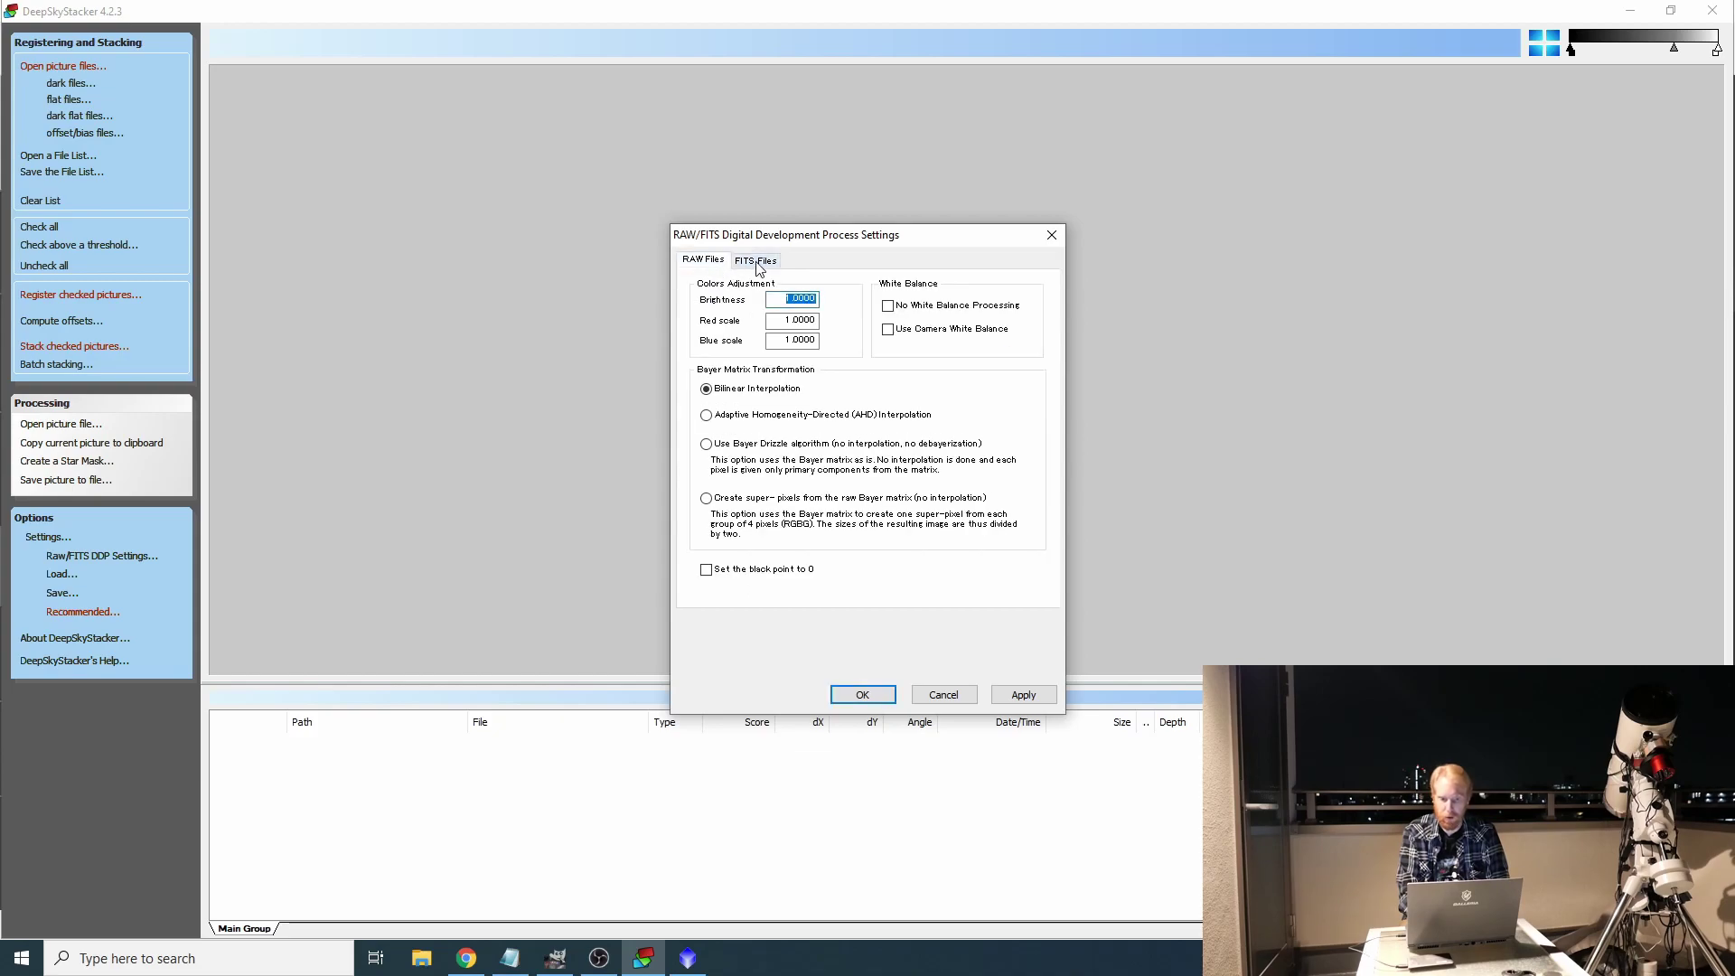
{"action": "left_click", "coordinate": [757, 262]}
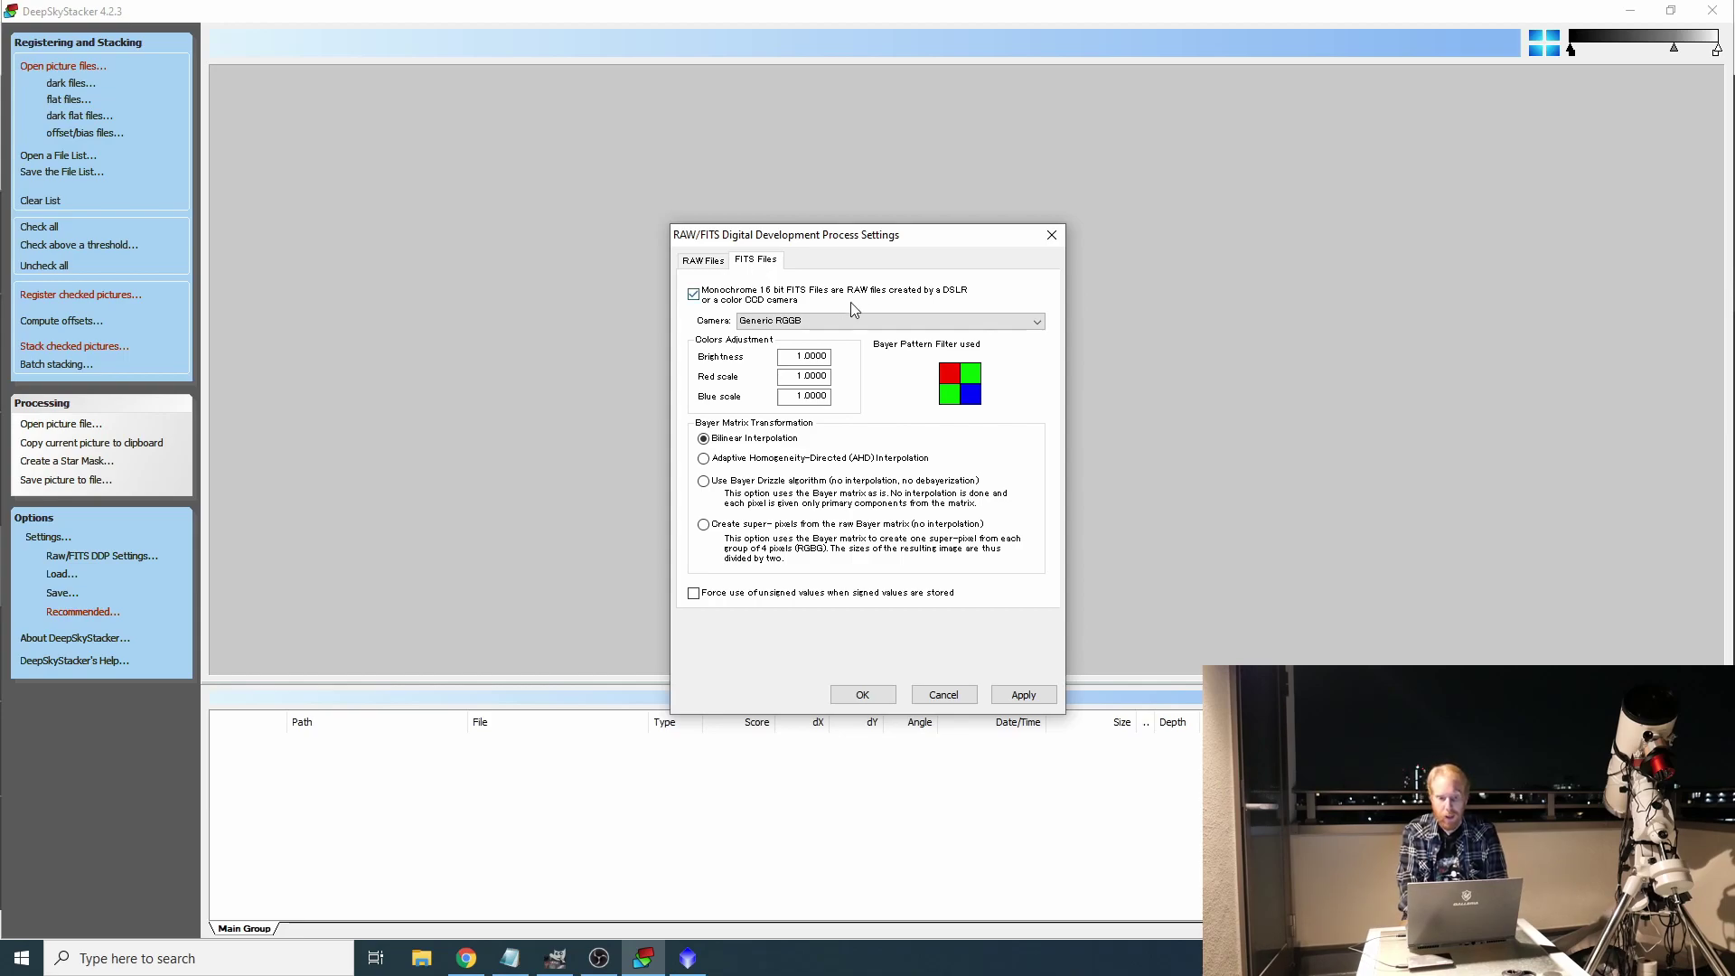
{"action": "left_click", "coordinate": [693, 294]}
{"action": "left_click", "coordinate": [693, 295]}
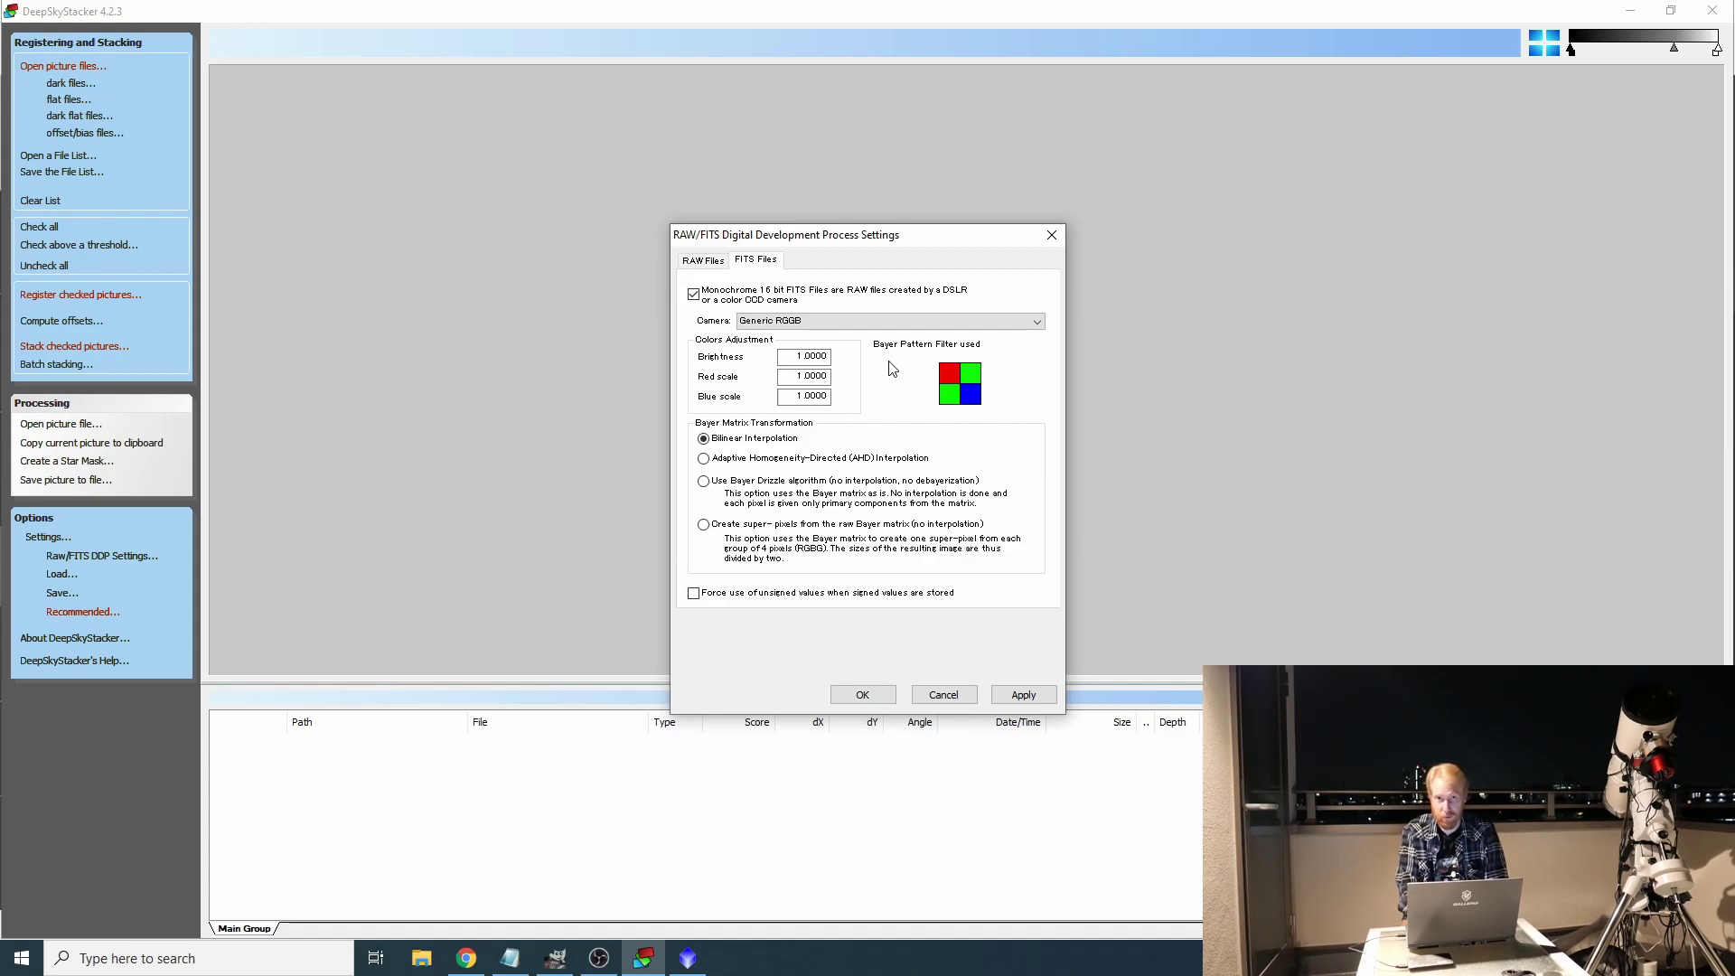
{"action": "left_click", "coordinate": [850, 325]}
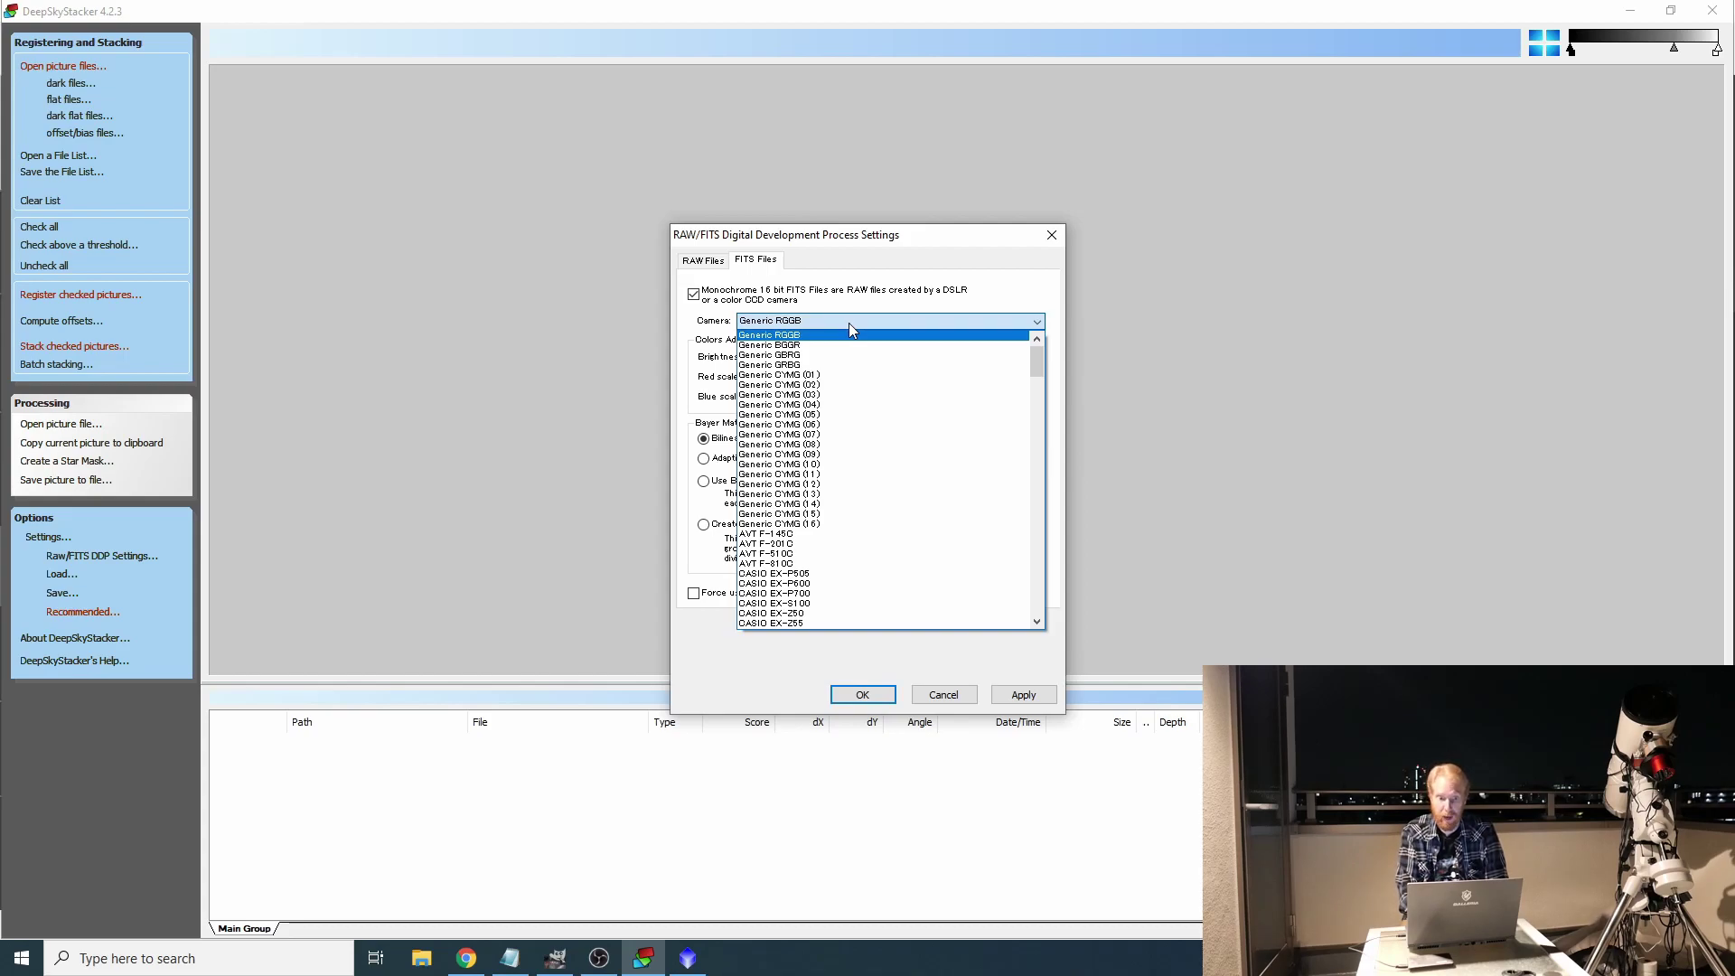
{"action": "left_click", "coordinate": [849, 322]}
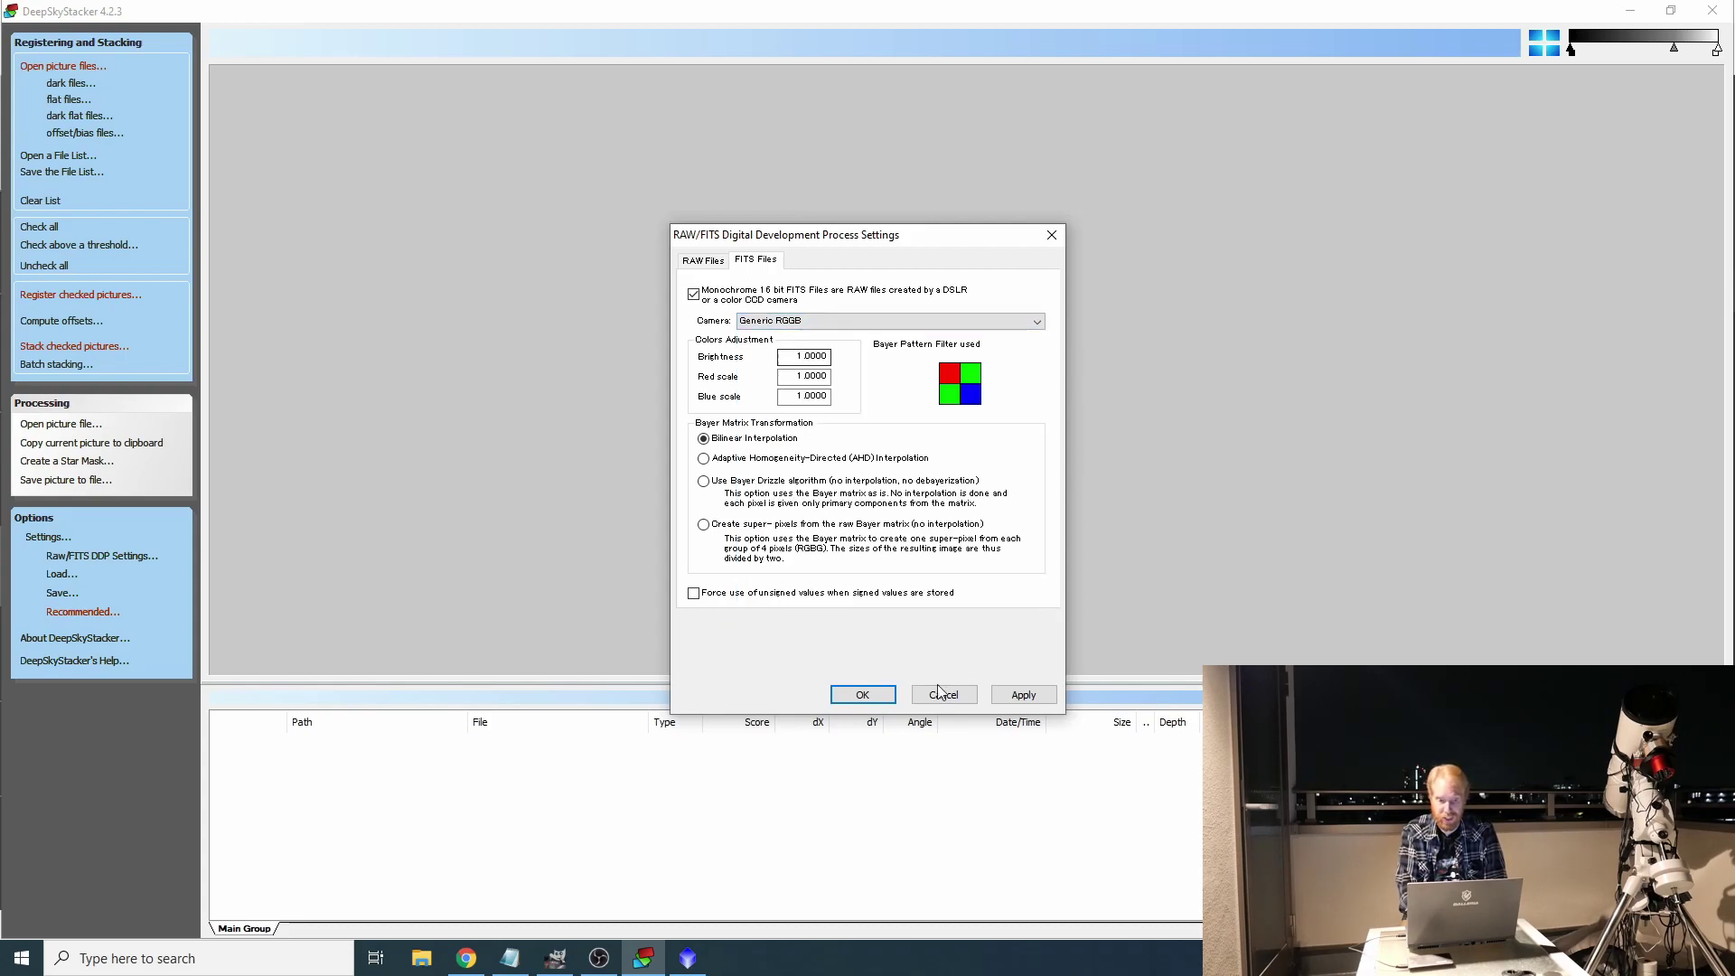
{"action": "left_click", "coordinate": [863, 696]}
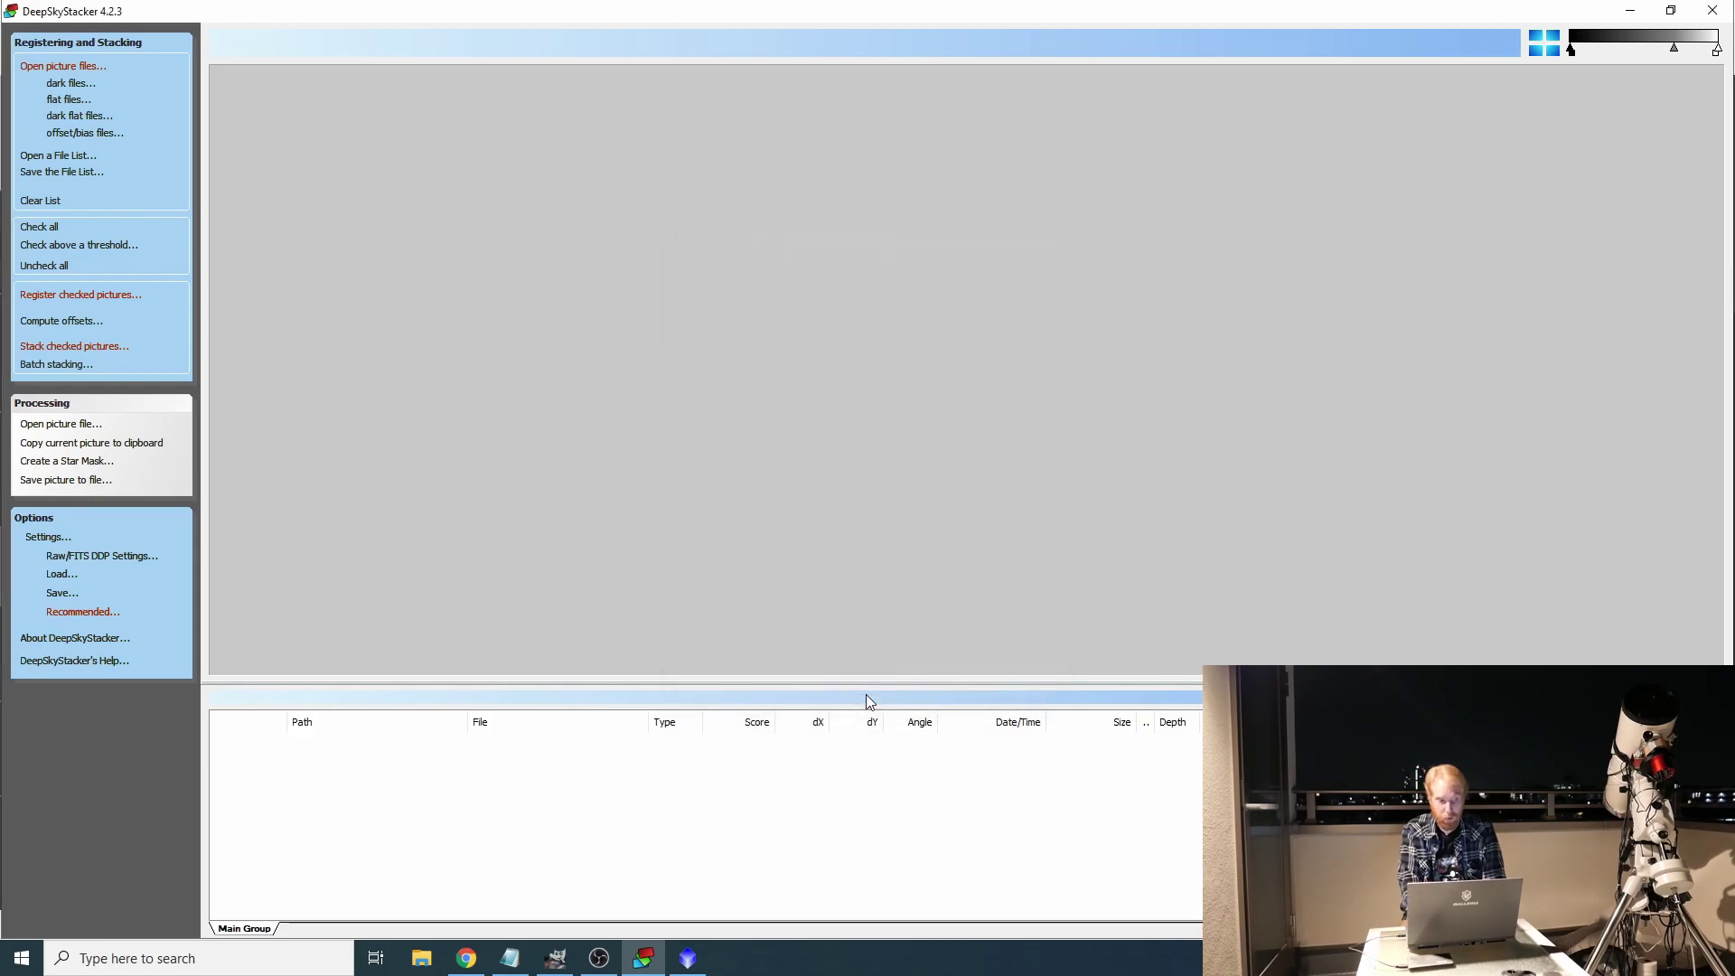
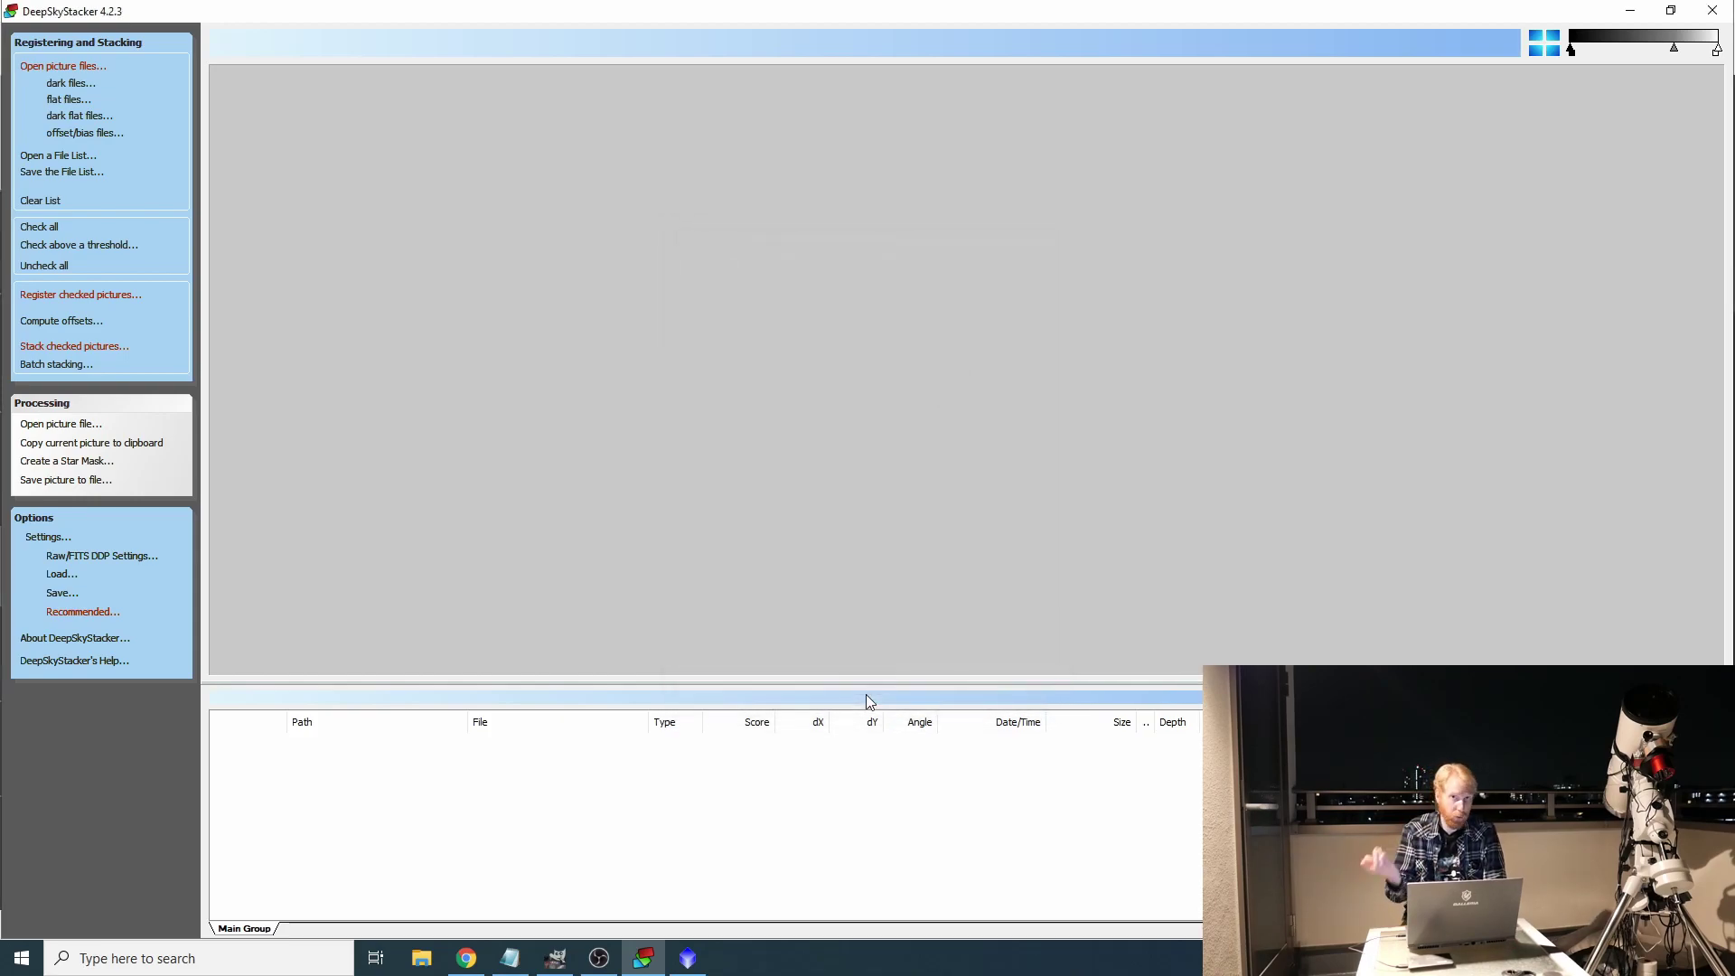
Switch to File Explorer and examine the Great Orion Nebula folder on drive G:, including the DARK, FLAT and LIGHT subfolders of Day1
{"action": "left_click", "coordinate": [425, 958]}
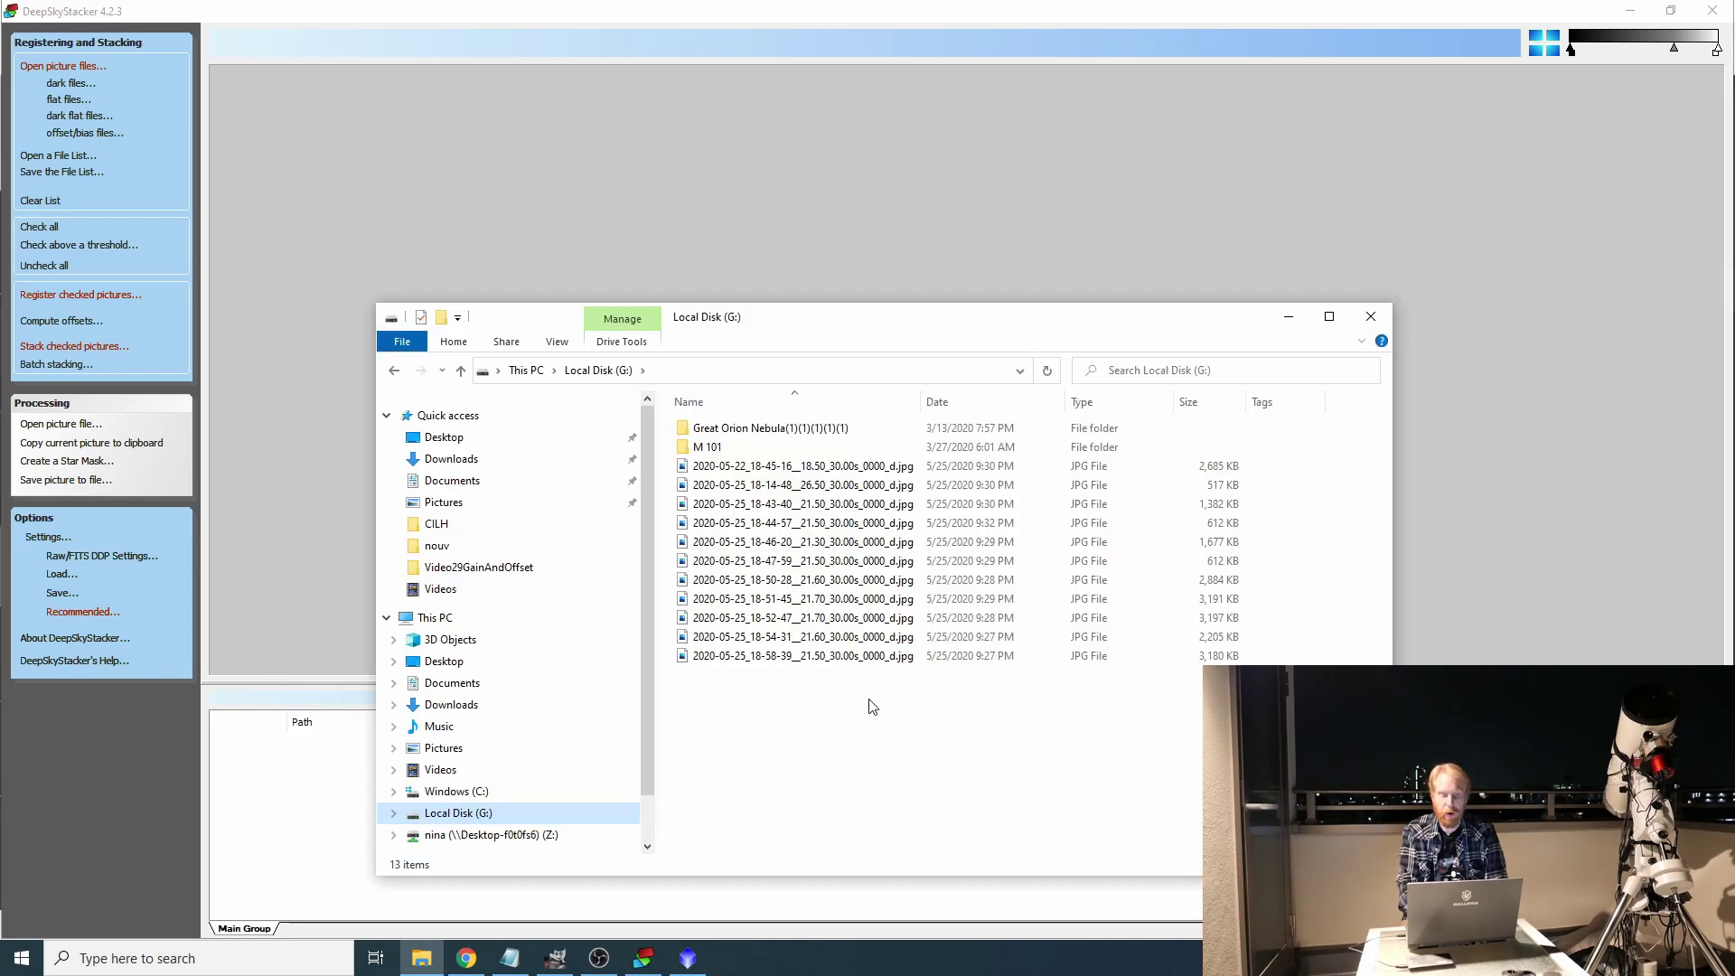
{"action": "double_click", "coordinate": [757, 431]}
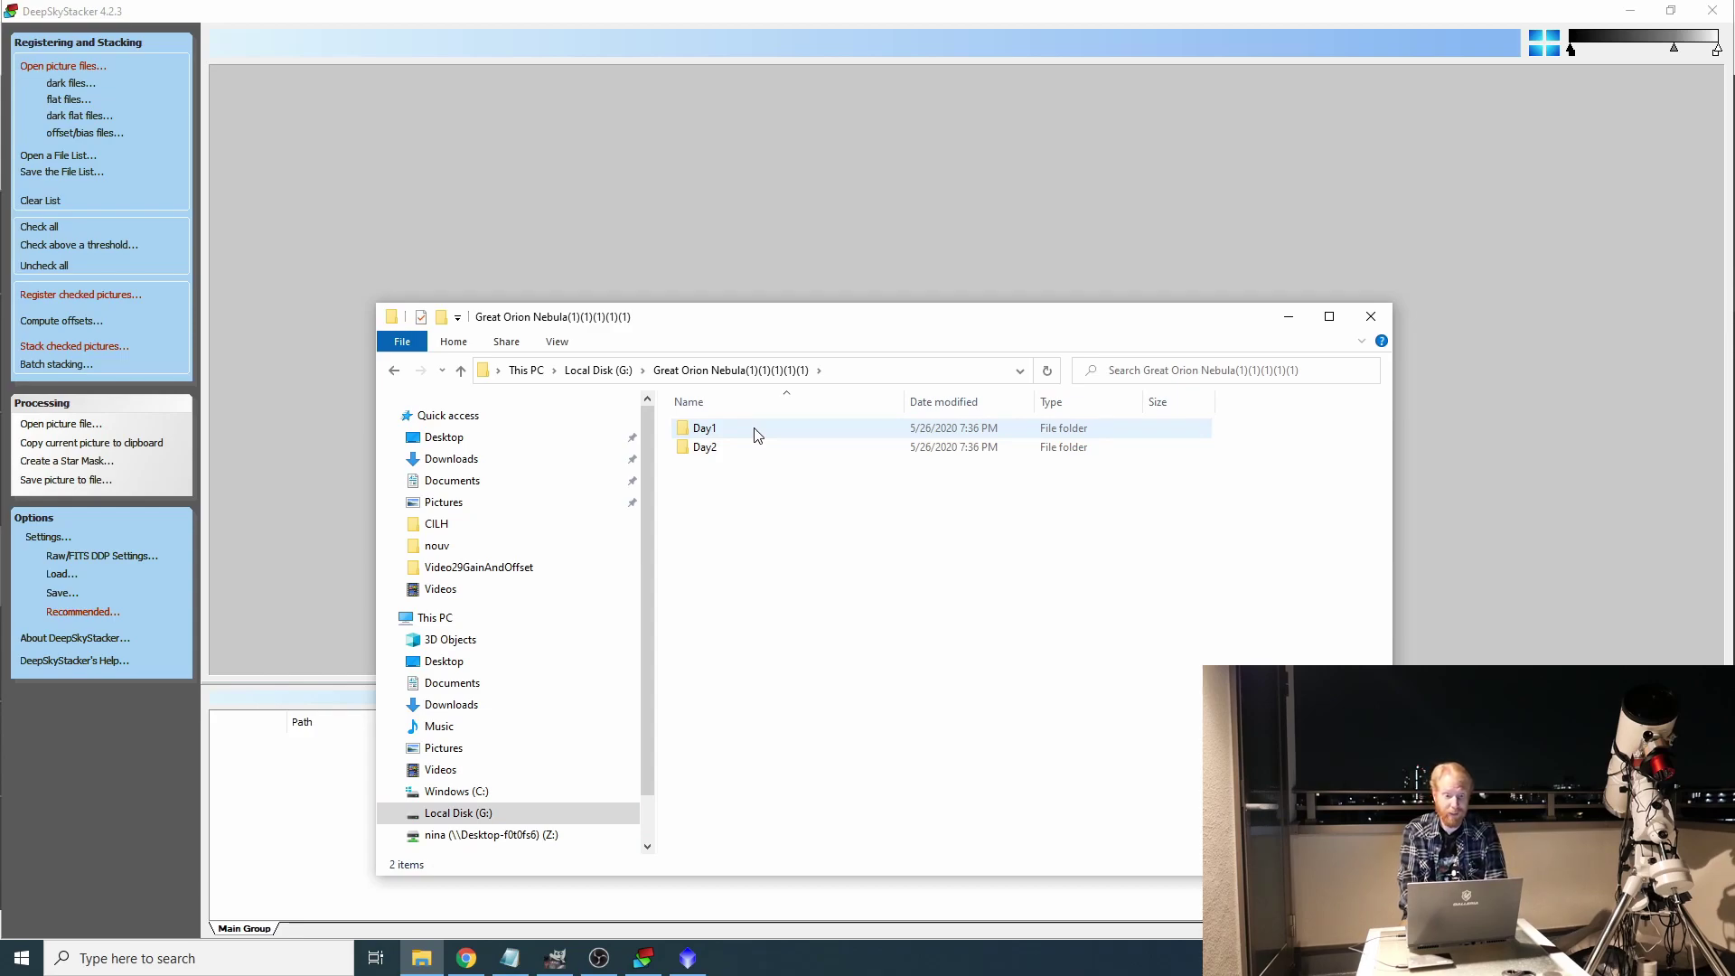
{"action": "left_click_drag", "start_coordinate": [872, 324], "coordinate": [765, 180]}
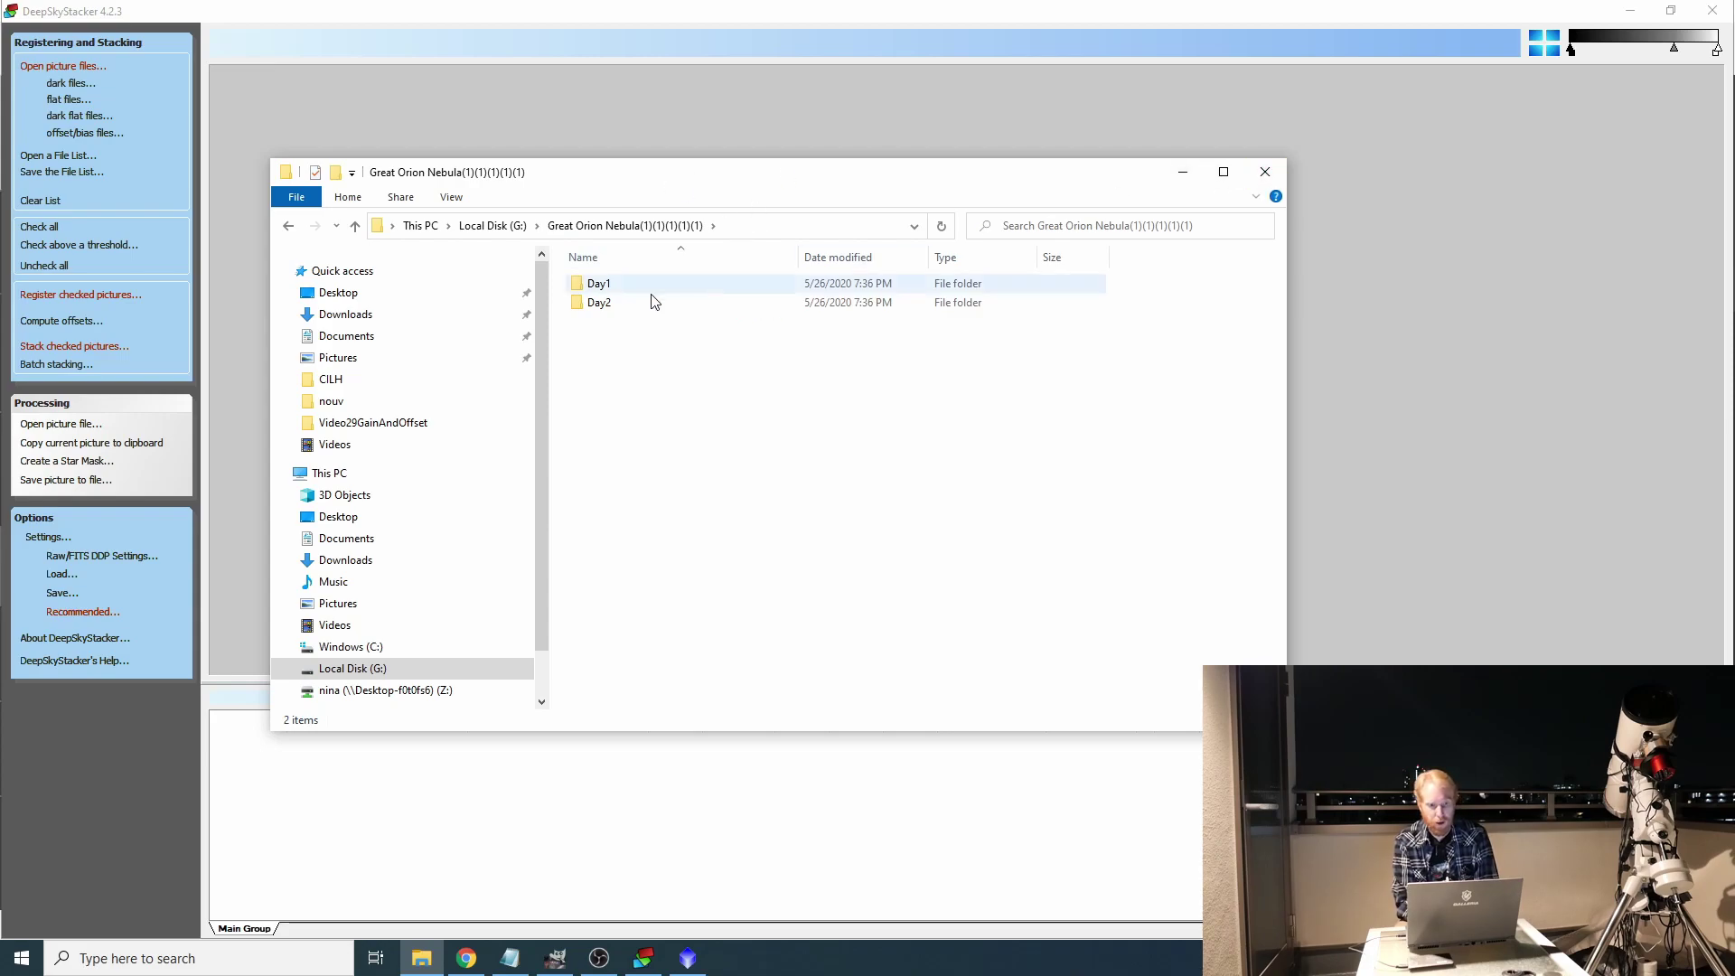
{"action": "double_click", "coordinate": [583, 286]}
{"action": "left_click", "coordinate": [623, 287]}
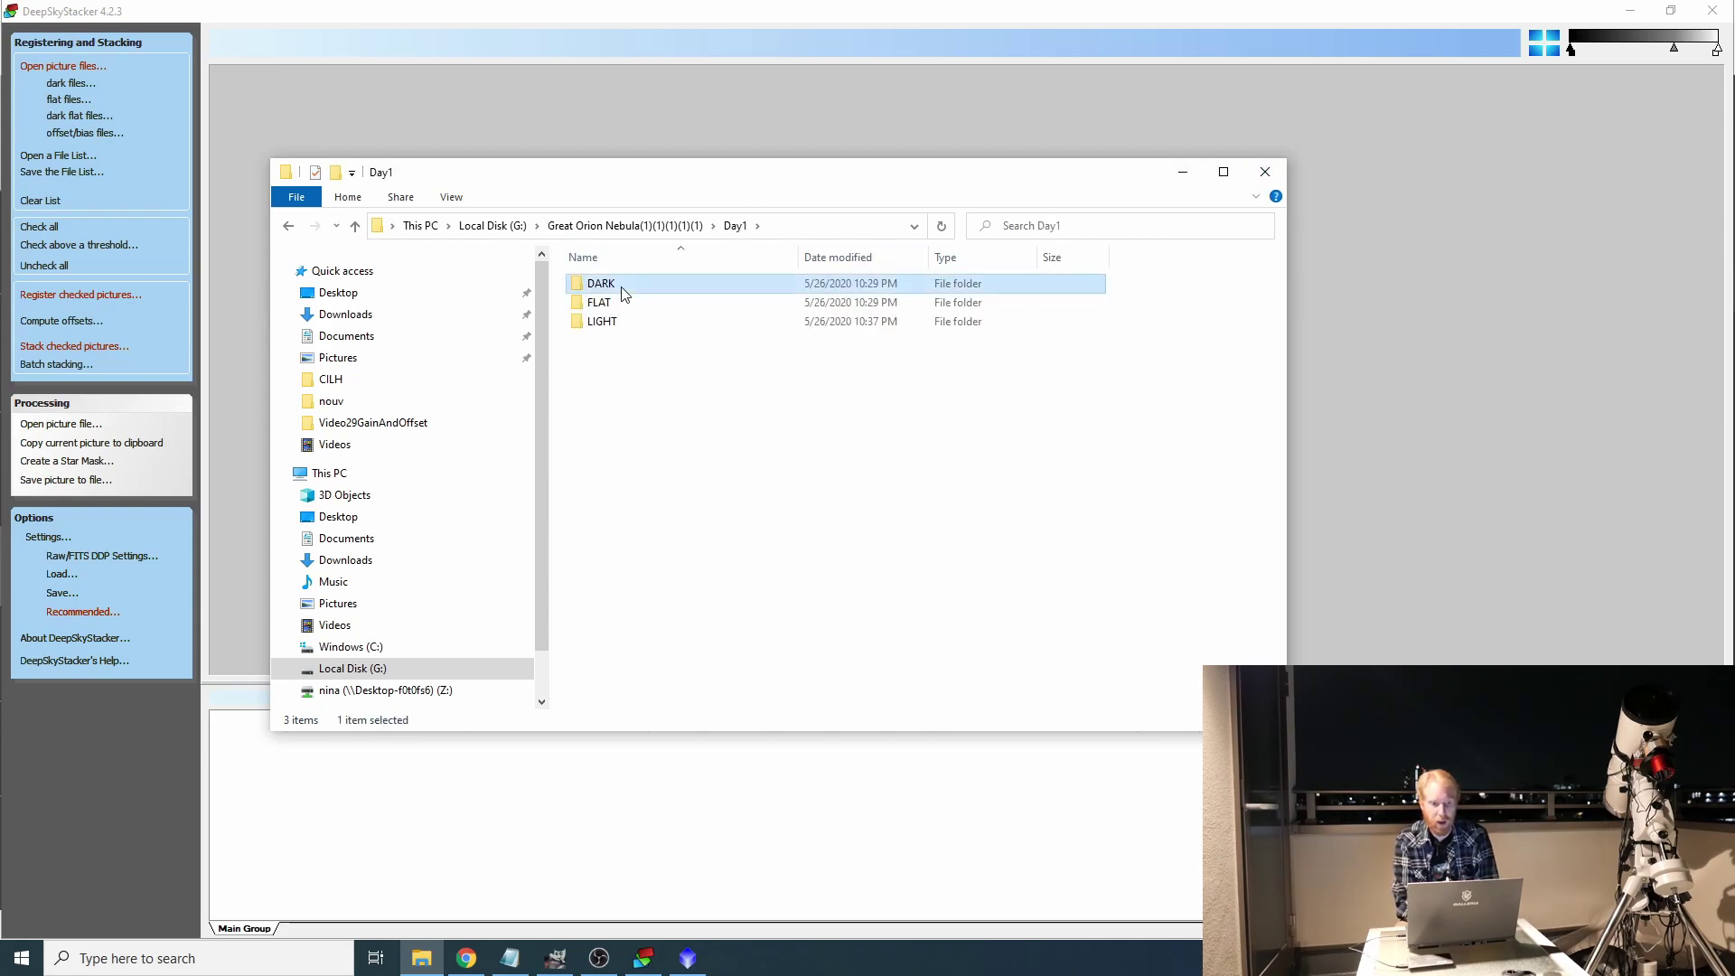
{"action": "left_click", "coordinate": [615, 305]}
{"action": "left_click", "coordinate": [615, 321]}
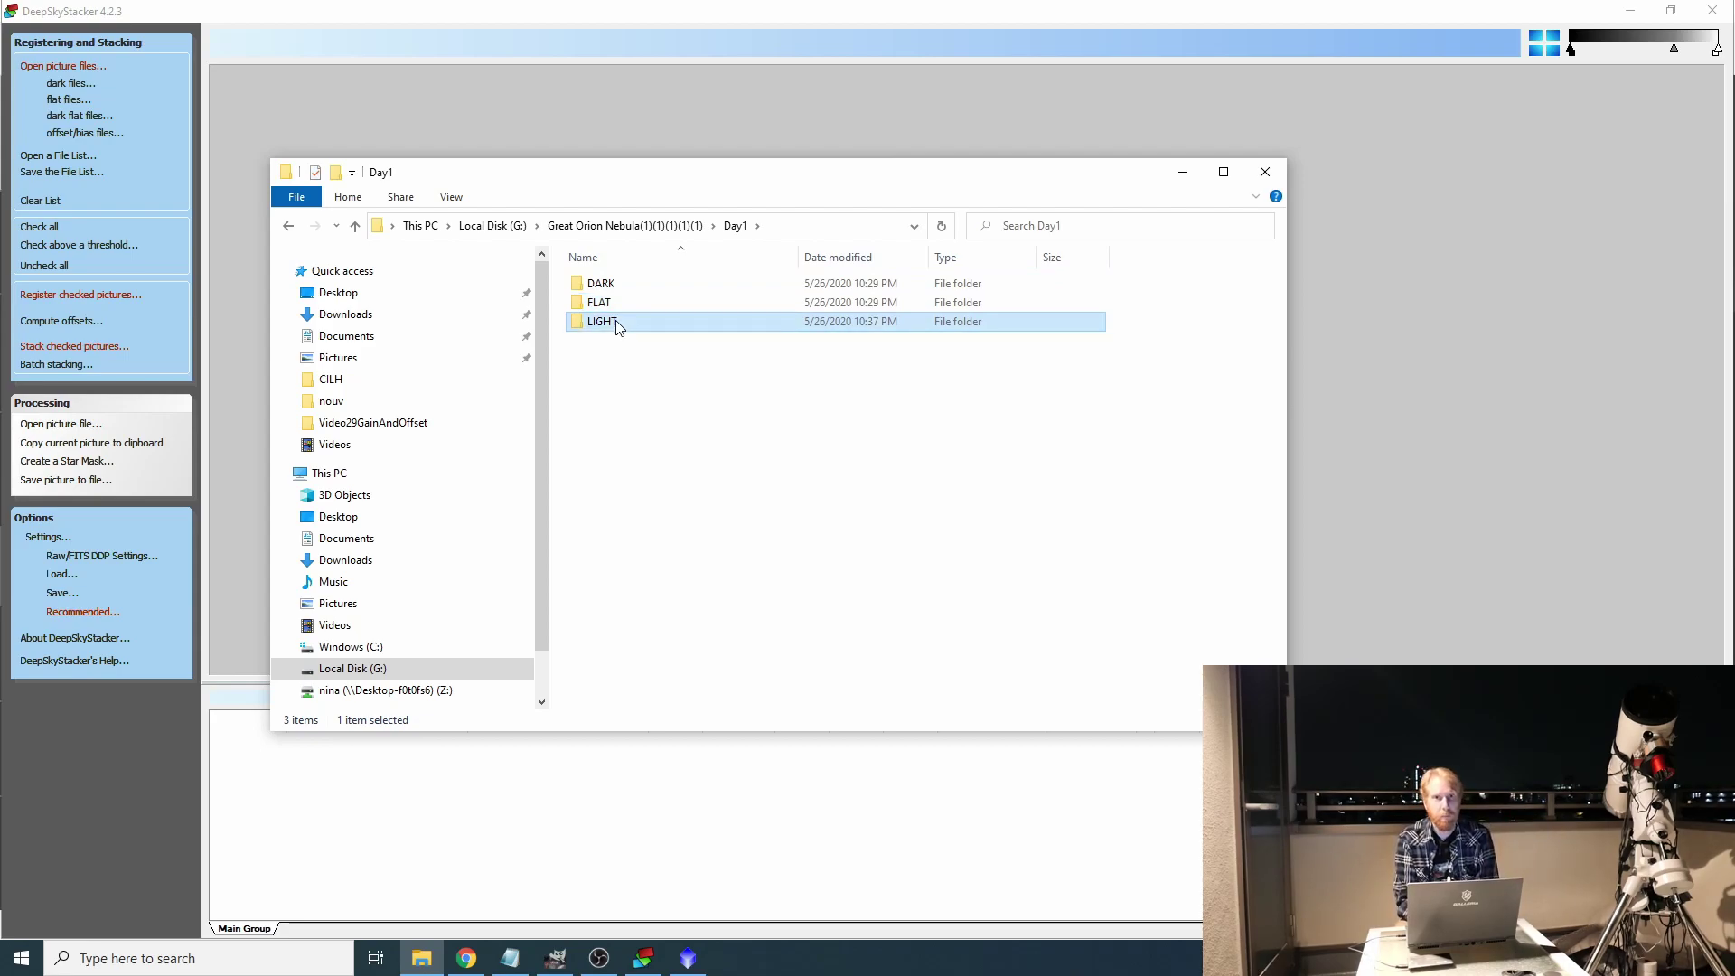
{"action": "left_click", "coordinate": [1181, 180]}
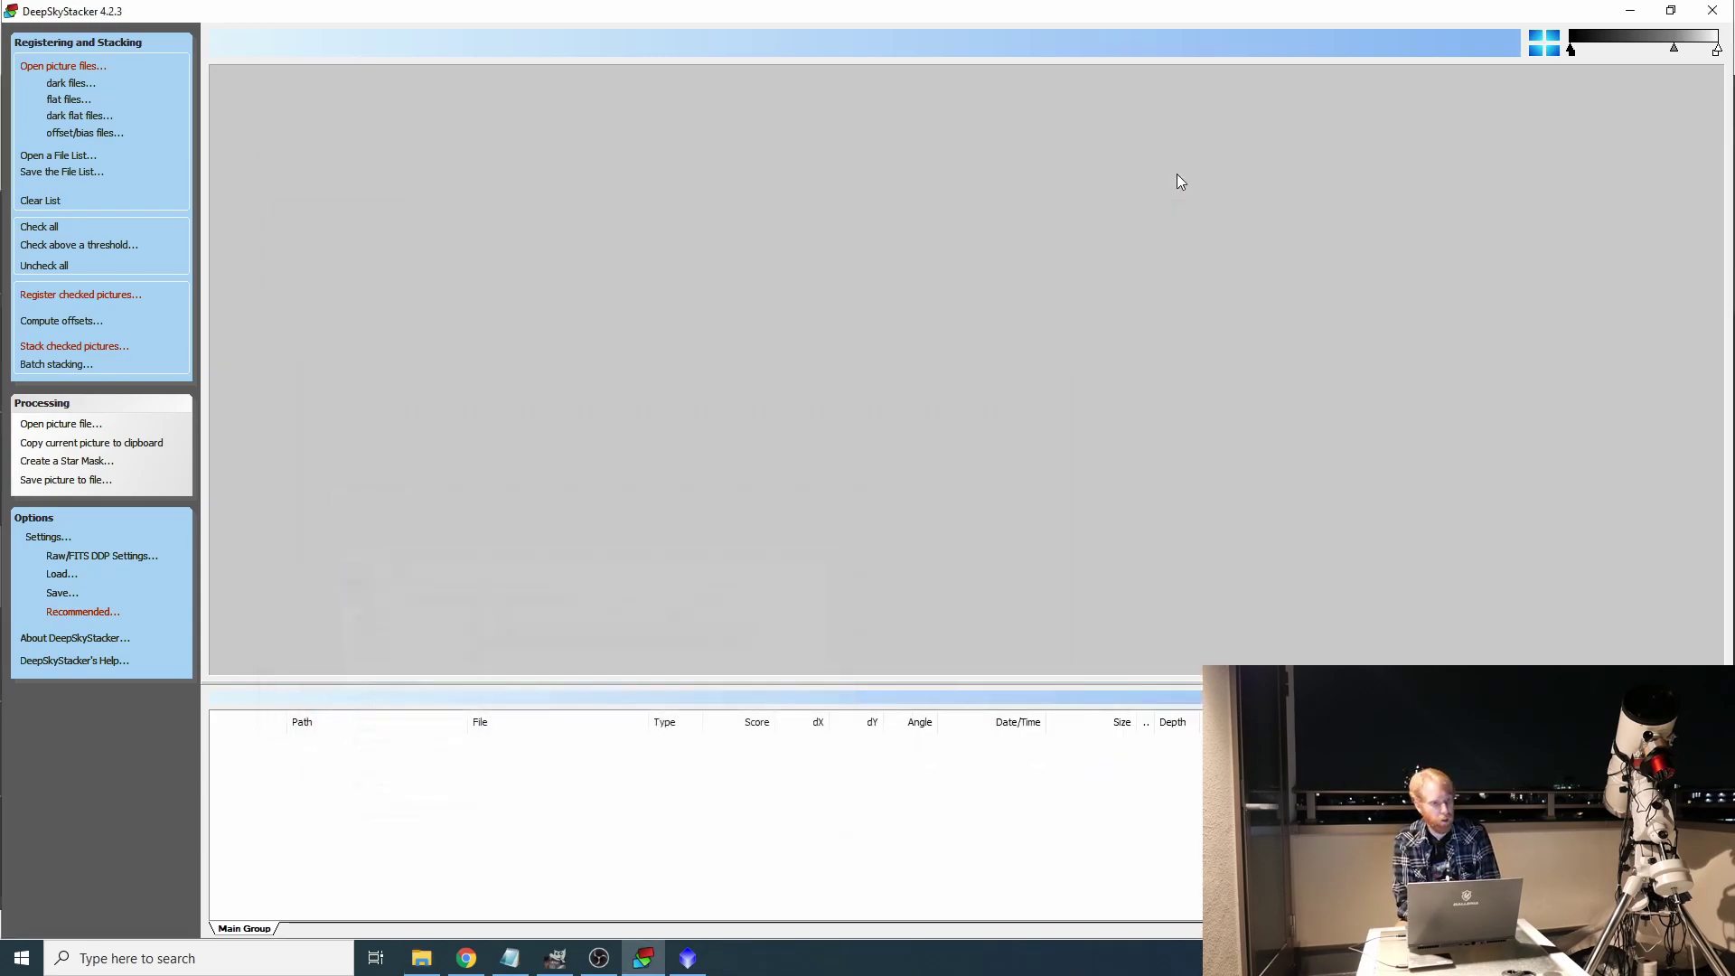
Add all FITS files from the Day1 LIGHT folder as light frames in the main group
{"action": "left_click", "coordinate": [45, 68]}
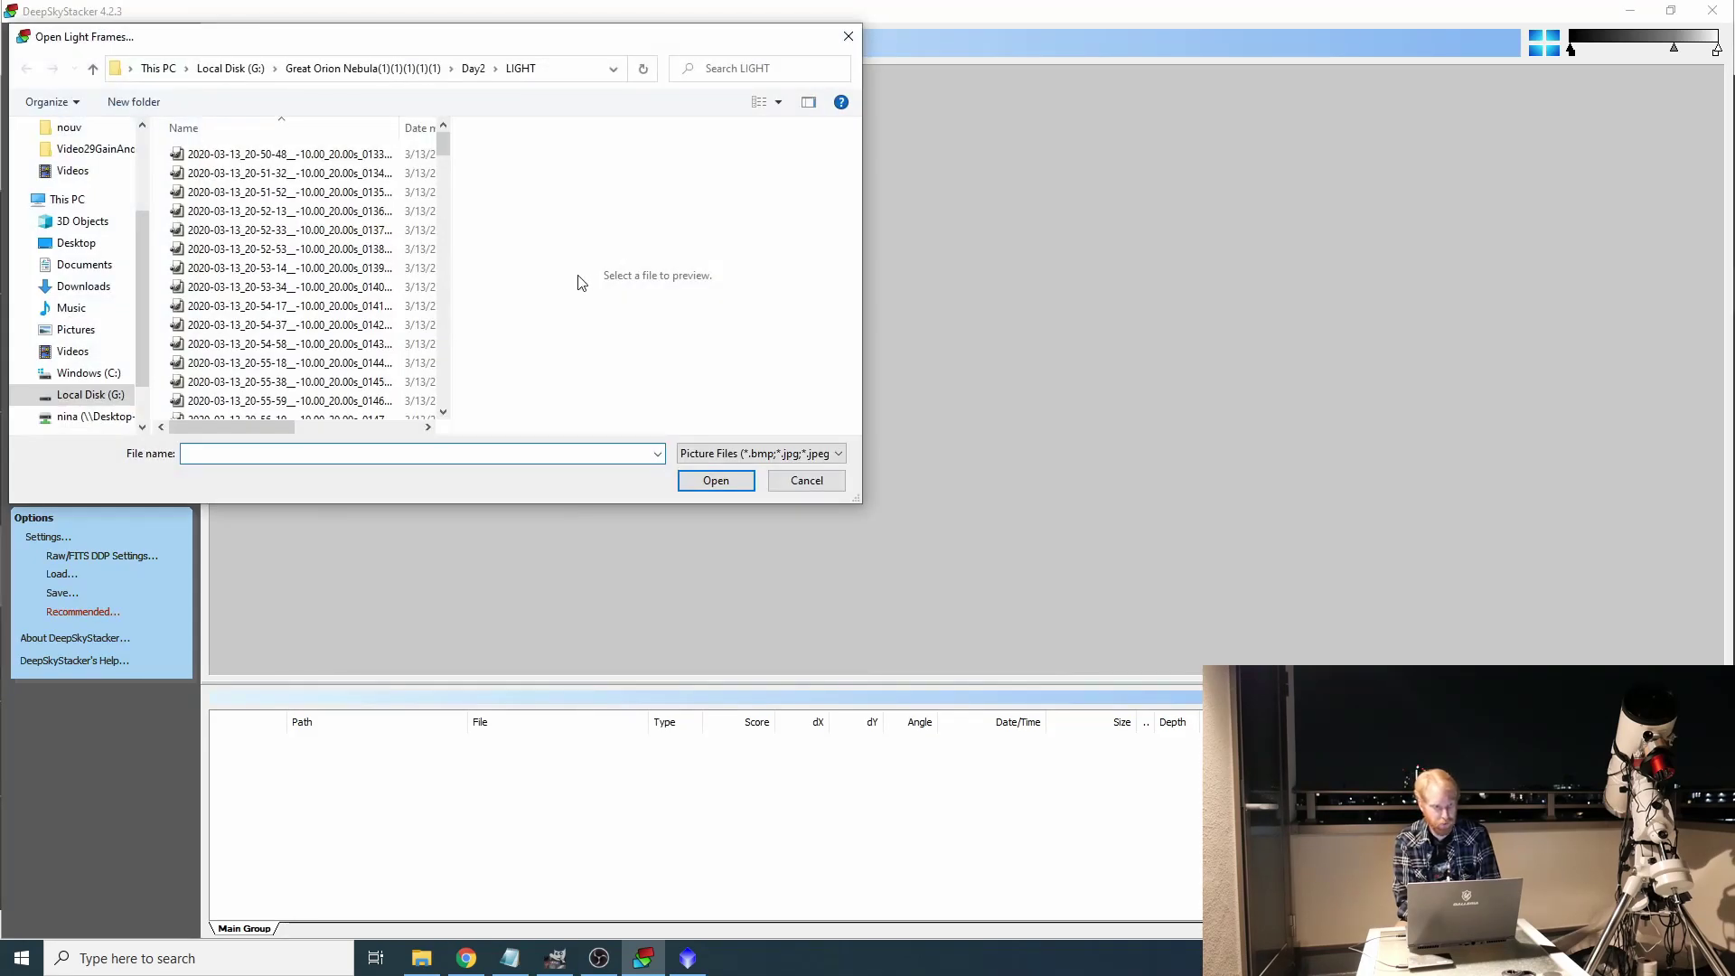
{"action": "left_click", "coordinate": [404, 70]}
{"action": "double_click", "coordinate": [200, 155]}
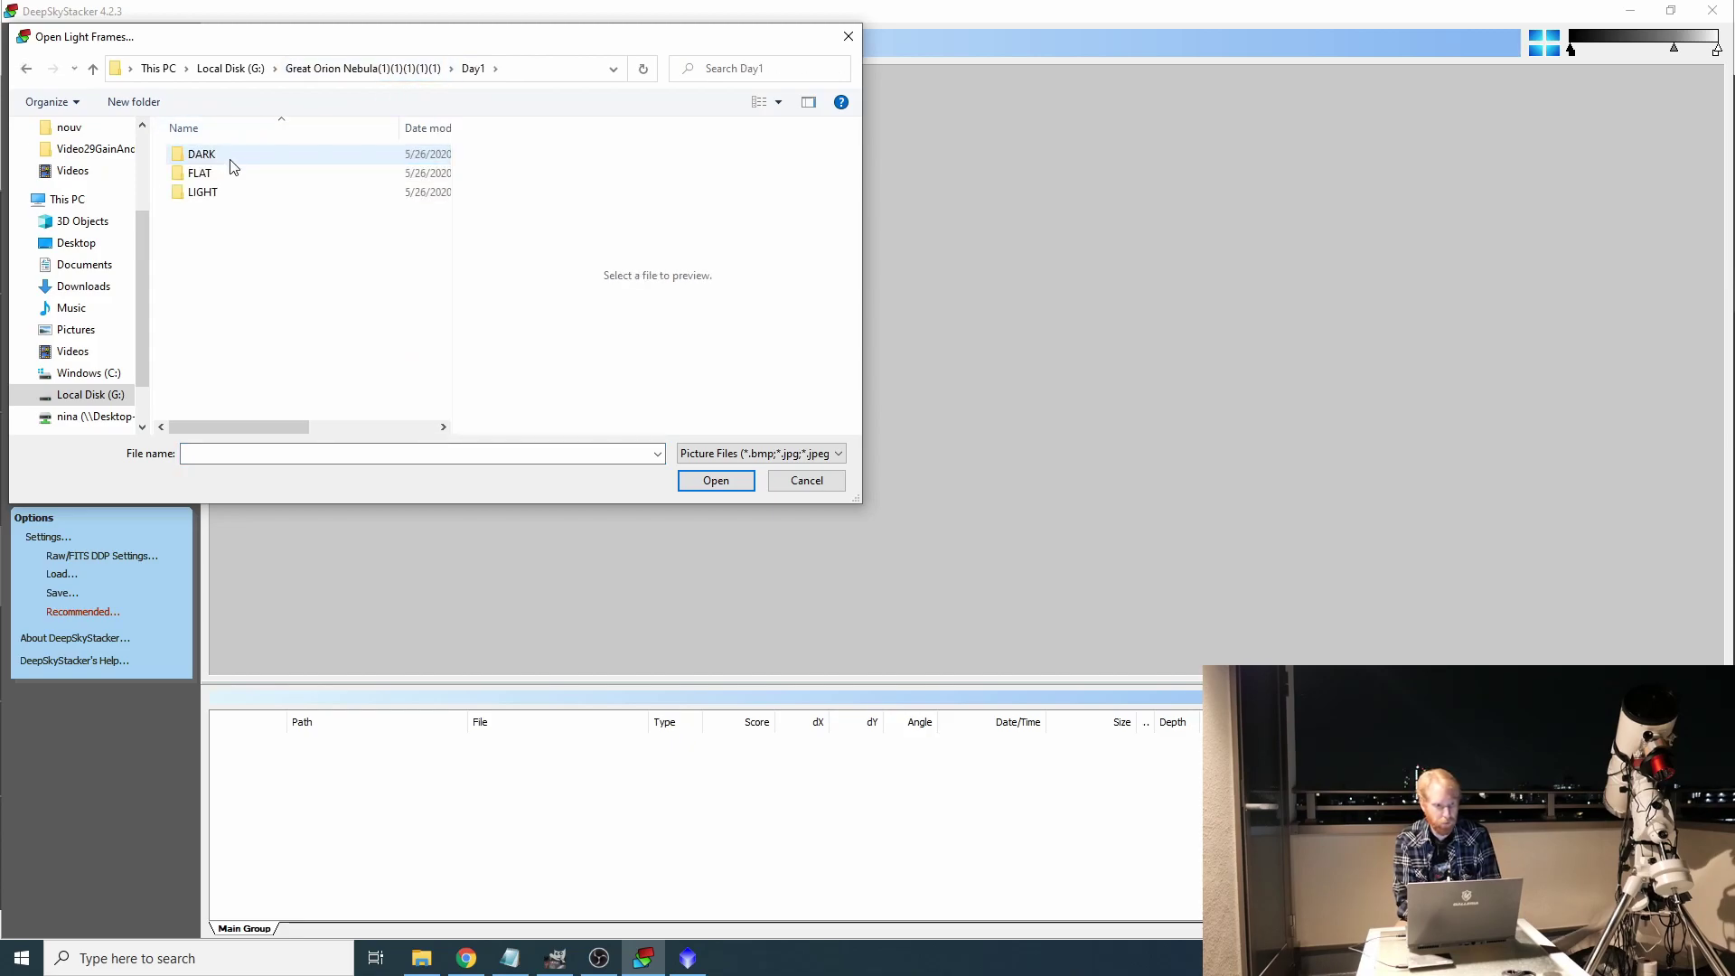
{"action": "double_click", "coordinate": [234, 191]}
{"action": "left_click", "coordinate": [349, 194]}
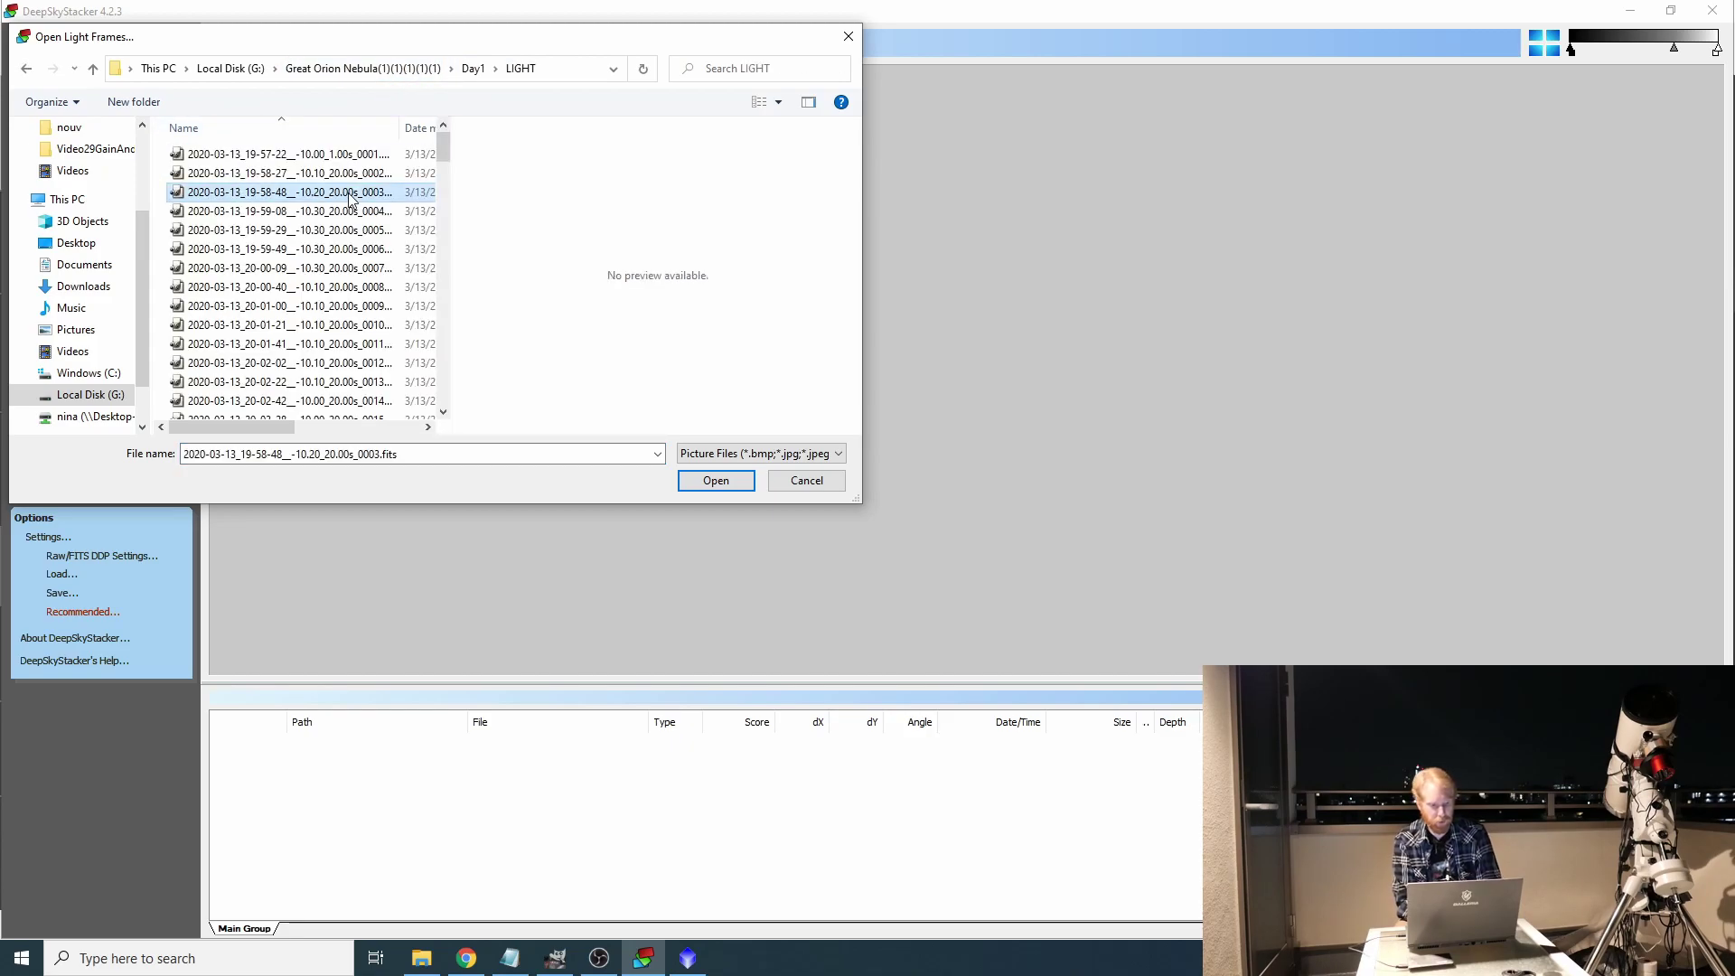
{"action": "key", "text": "ctrl+a"}
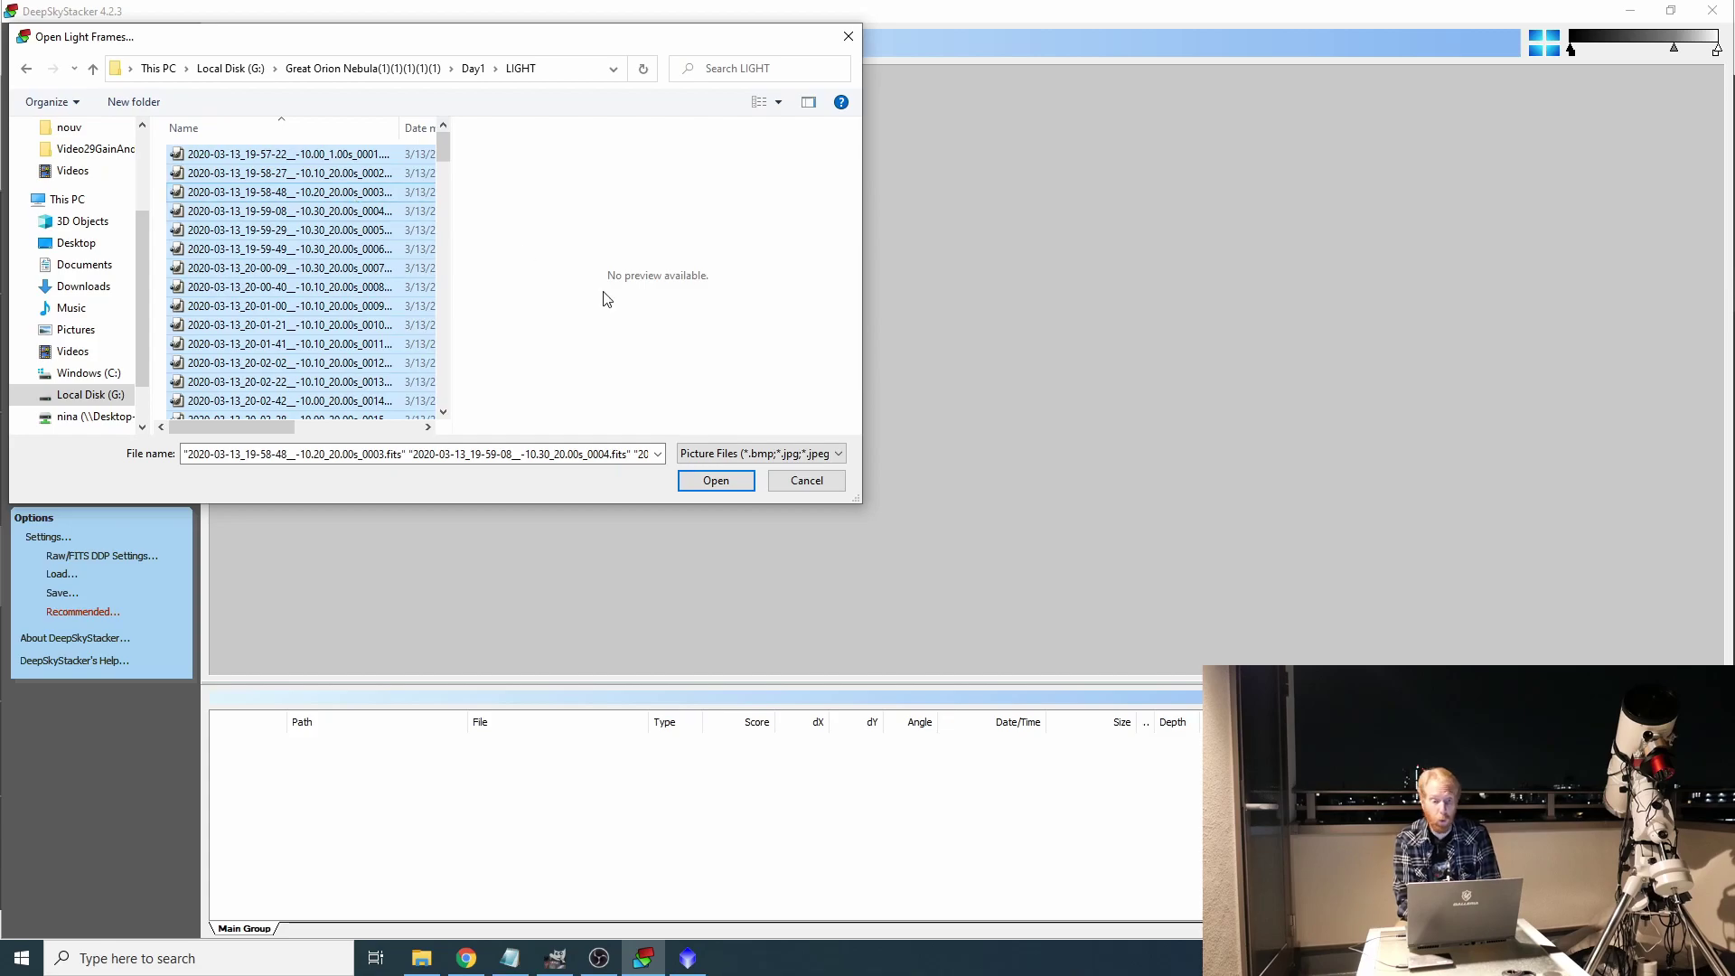
{"action": "left_click", "coordinate": [728, 483]}
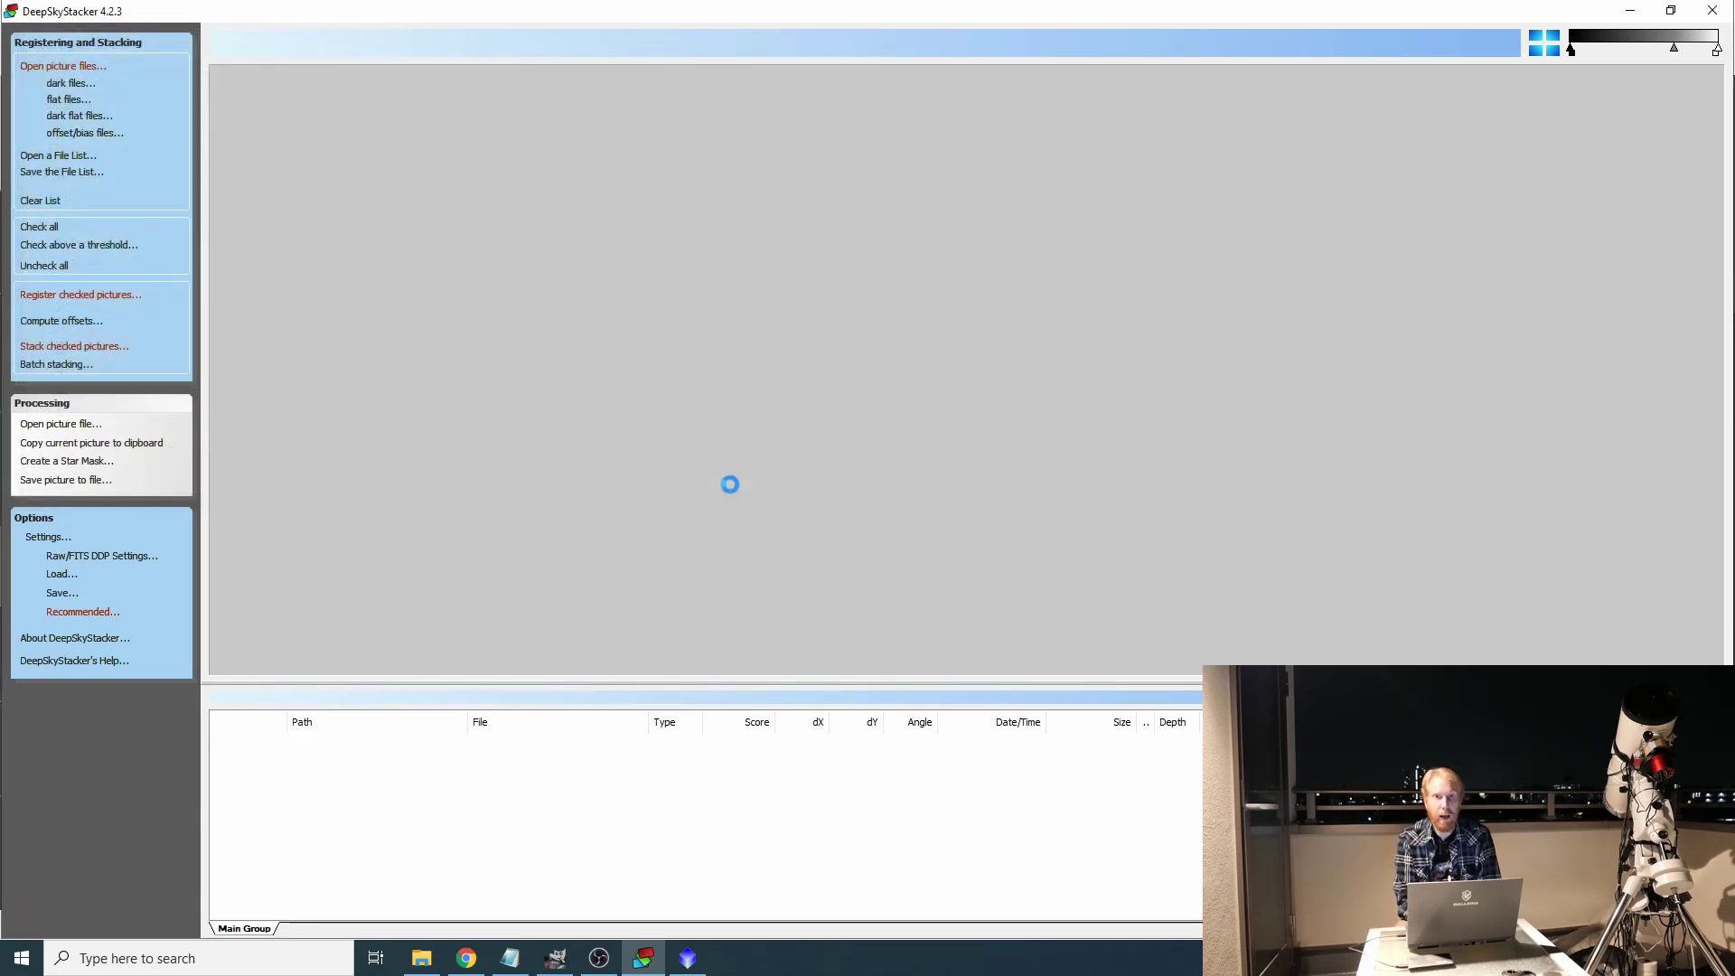
Preview the loaded light frames 0003 and 0010 from the file list
{"action": "left_click", "coordinate": [451, 783]}
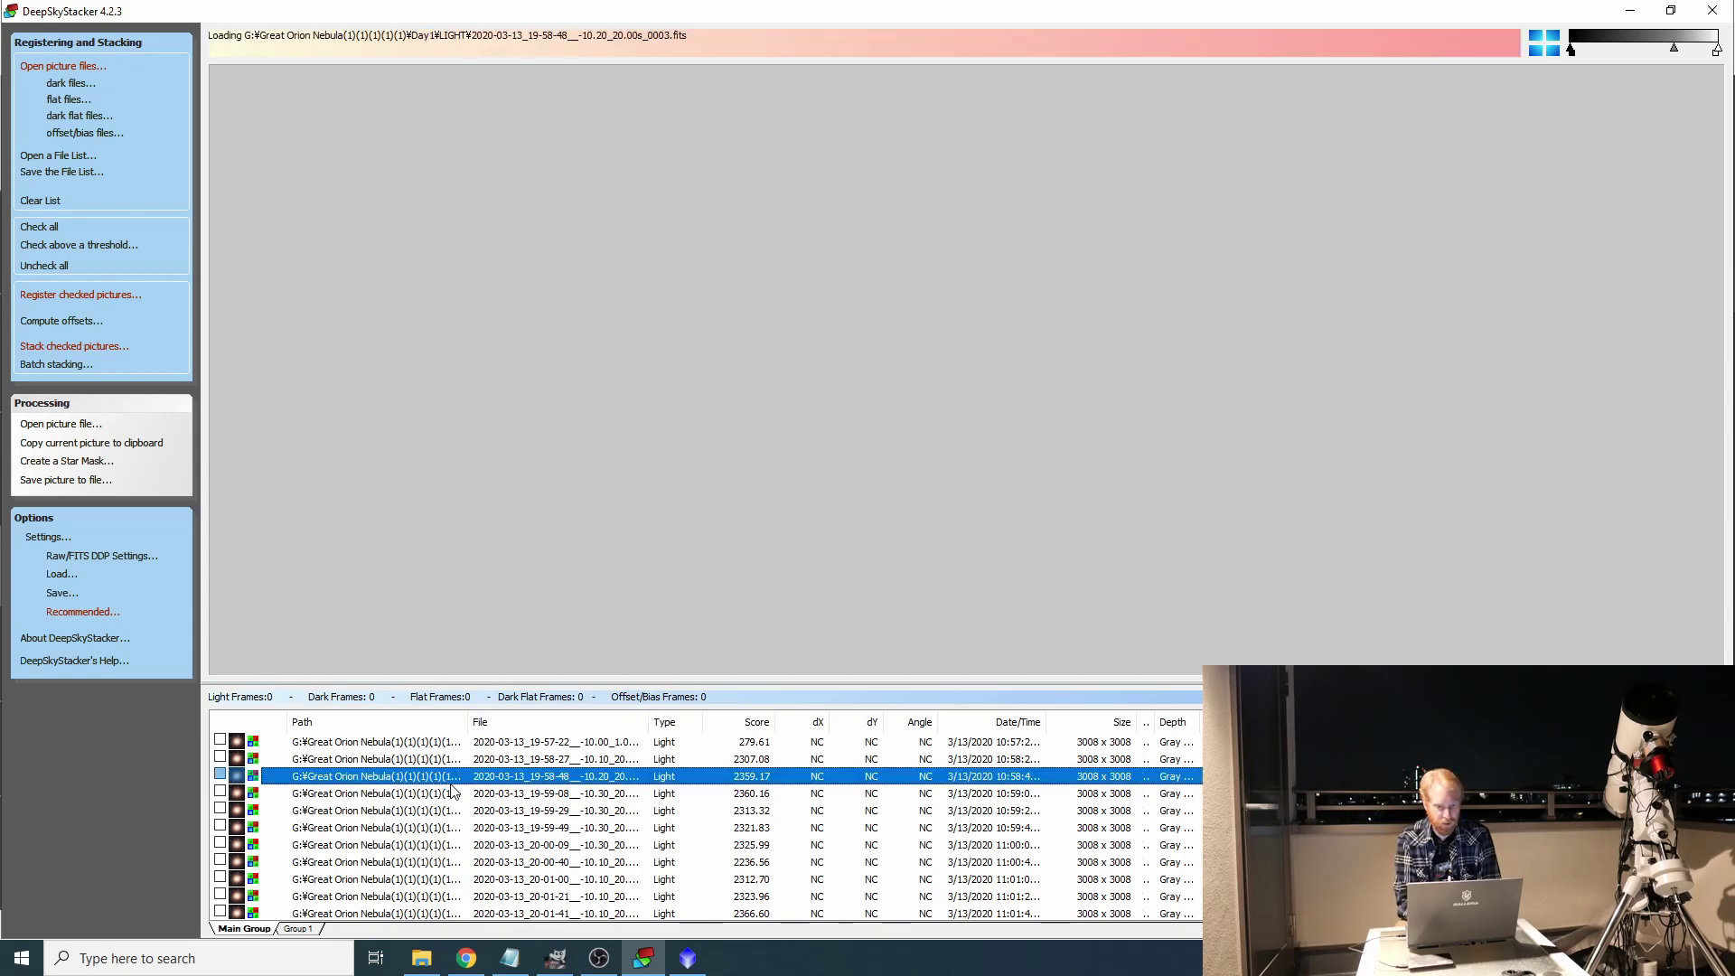
{"action": "scroll", "coordinate": [488, 804], "scroll_direction": "down", "scroll_amount": 1}
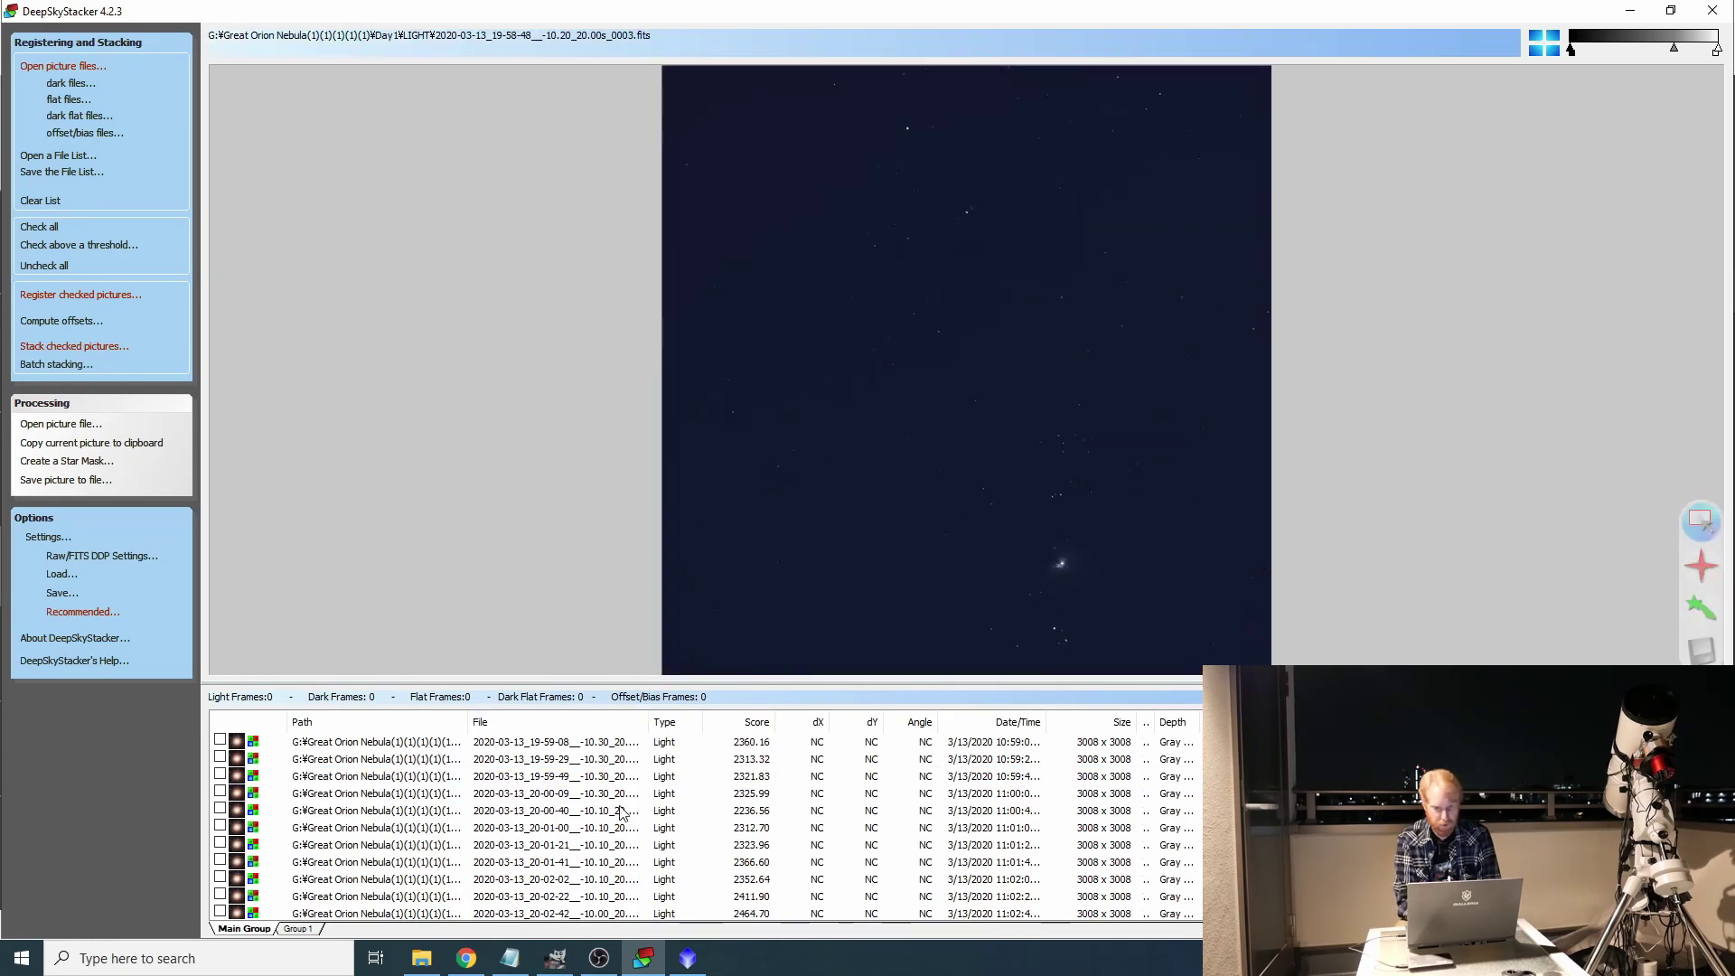
{"action": "left_click", "coordinate": [511, 844]}
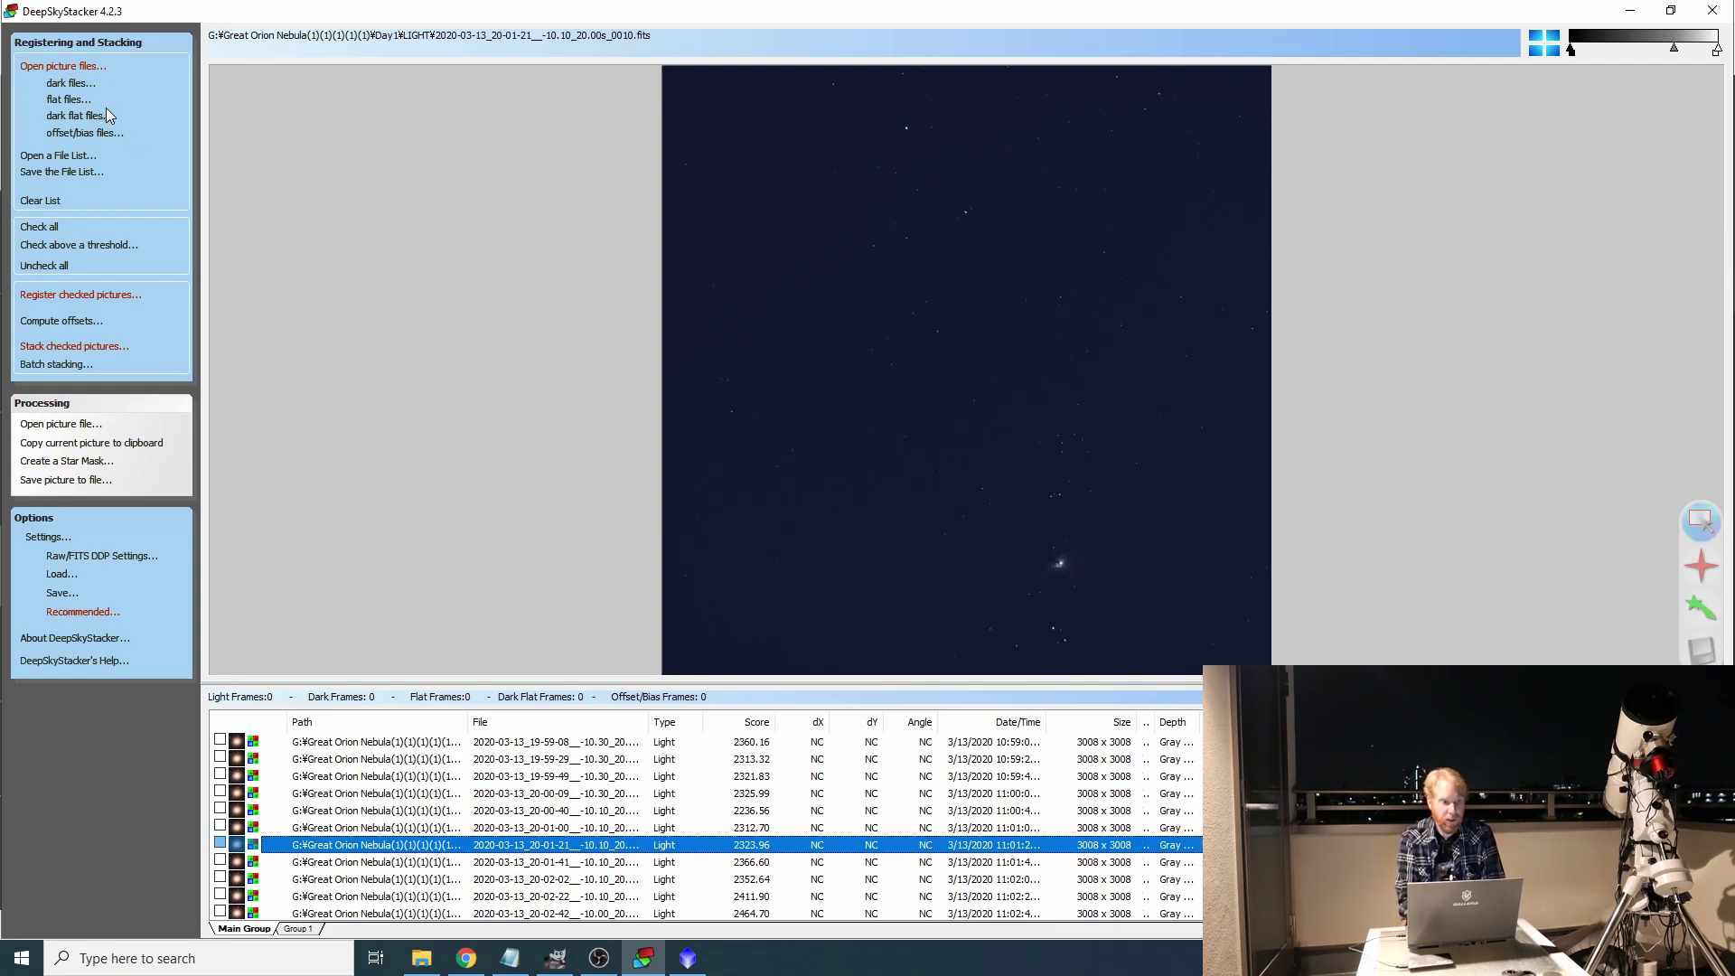
Add the FITS files 0001 to 0012 from the Day1 DARK folder as dark frames, excluding the master dark
{"action": "left_click", "coordinate": [54, 84]}
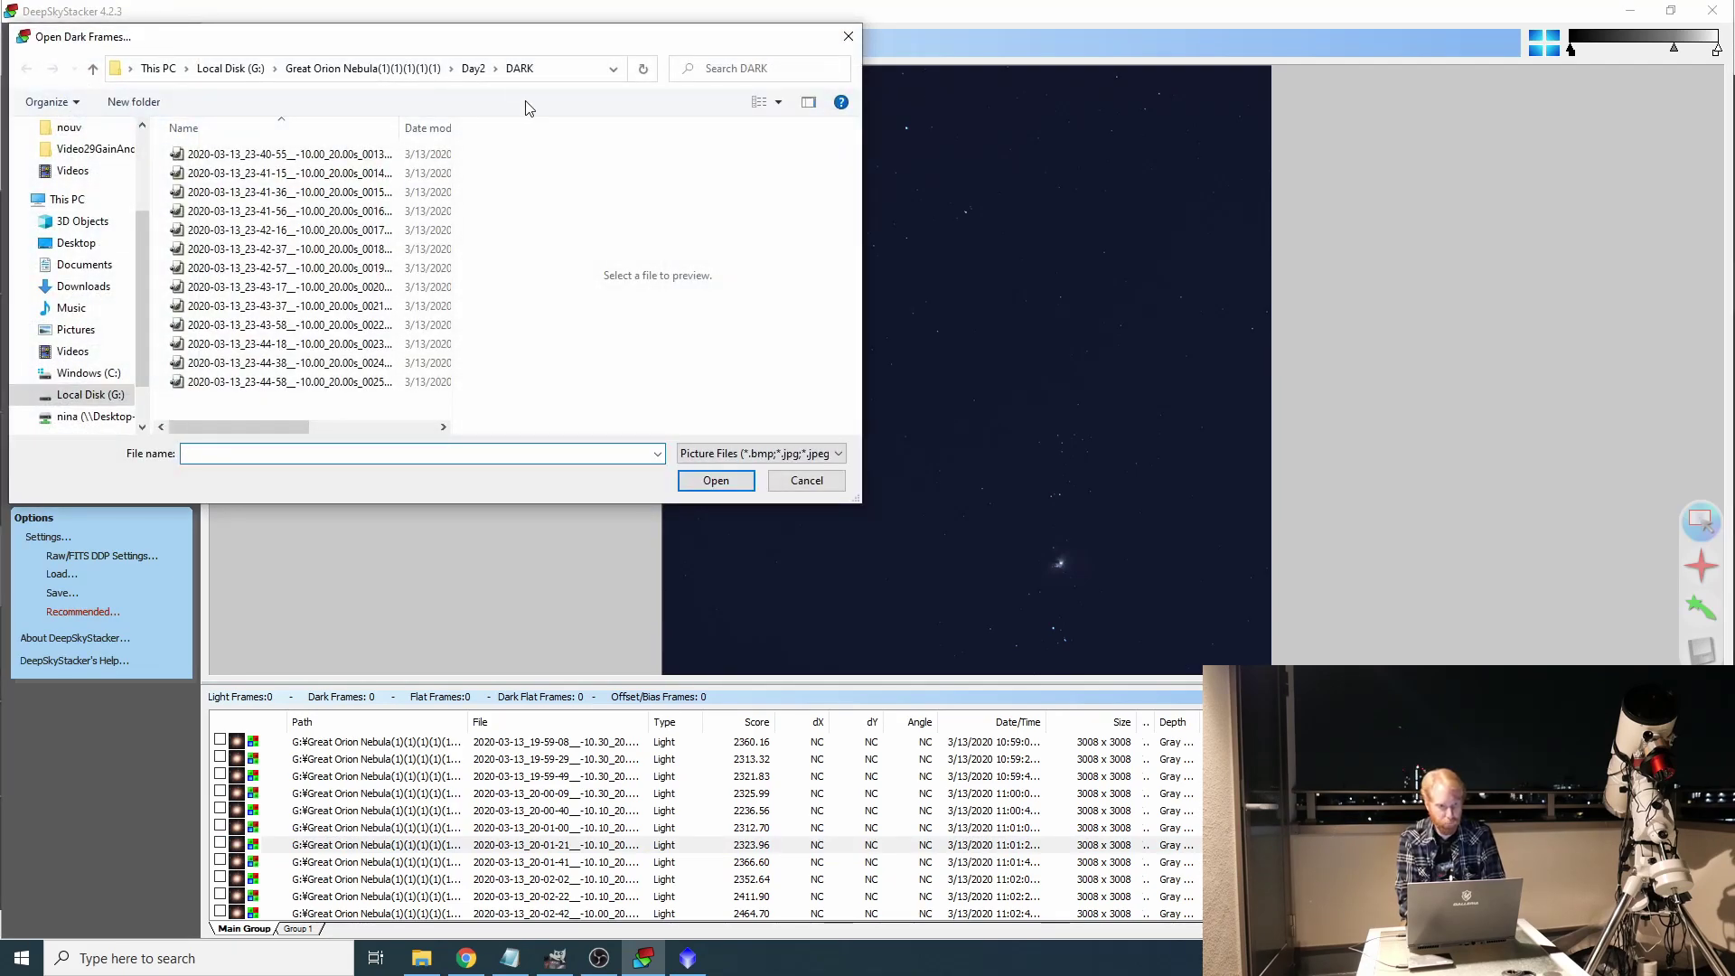
{"action": "left_click", "coordinate": [397, 69]}
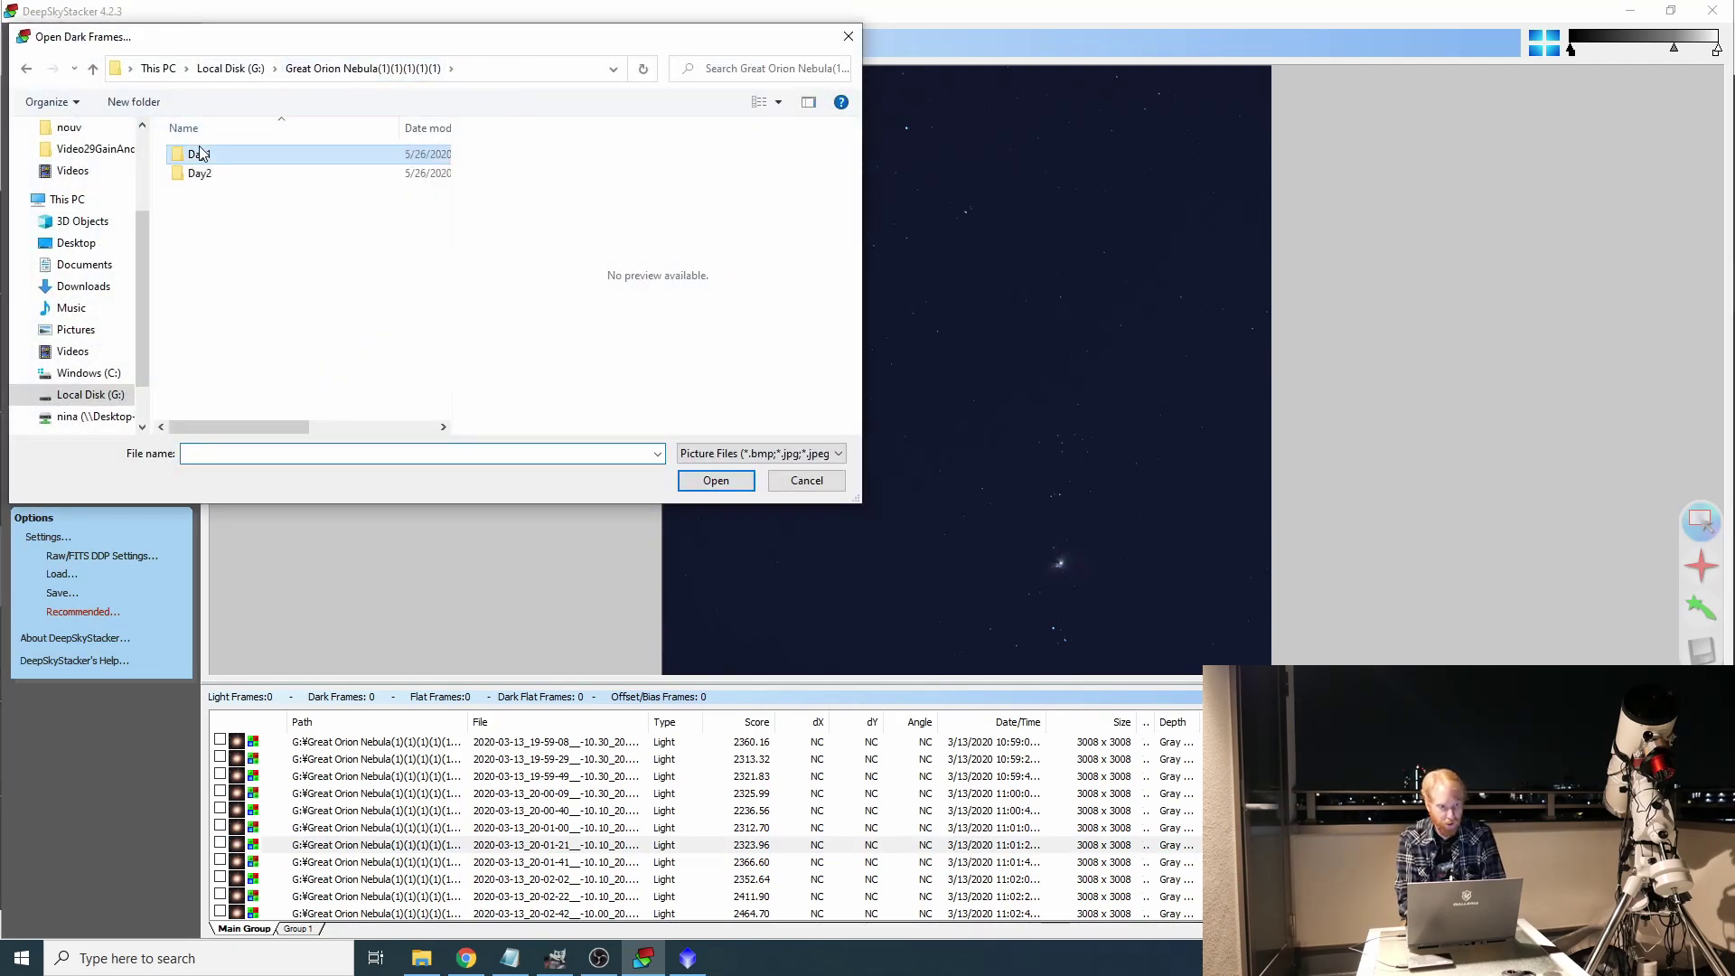
{"action": "double_click", "coordinate": [199, 154]}
{"action": "double_click", "coordinate": [200, 154]}
{"action": "left_click", "coordinate": [287, 213]}
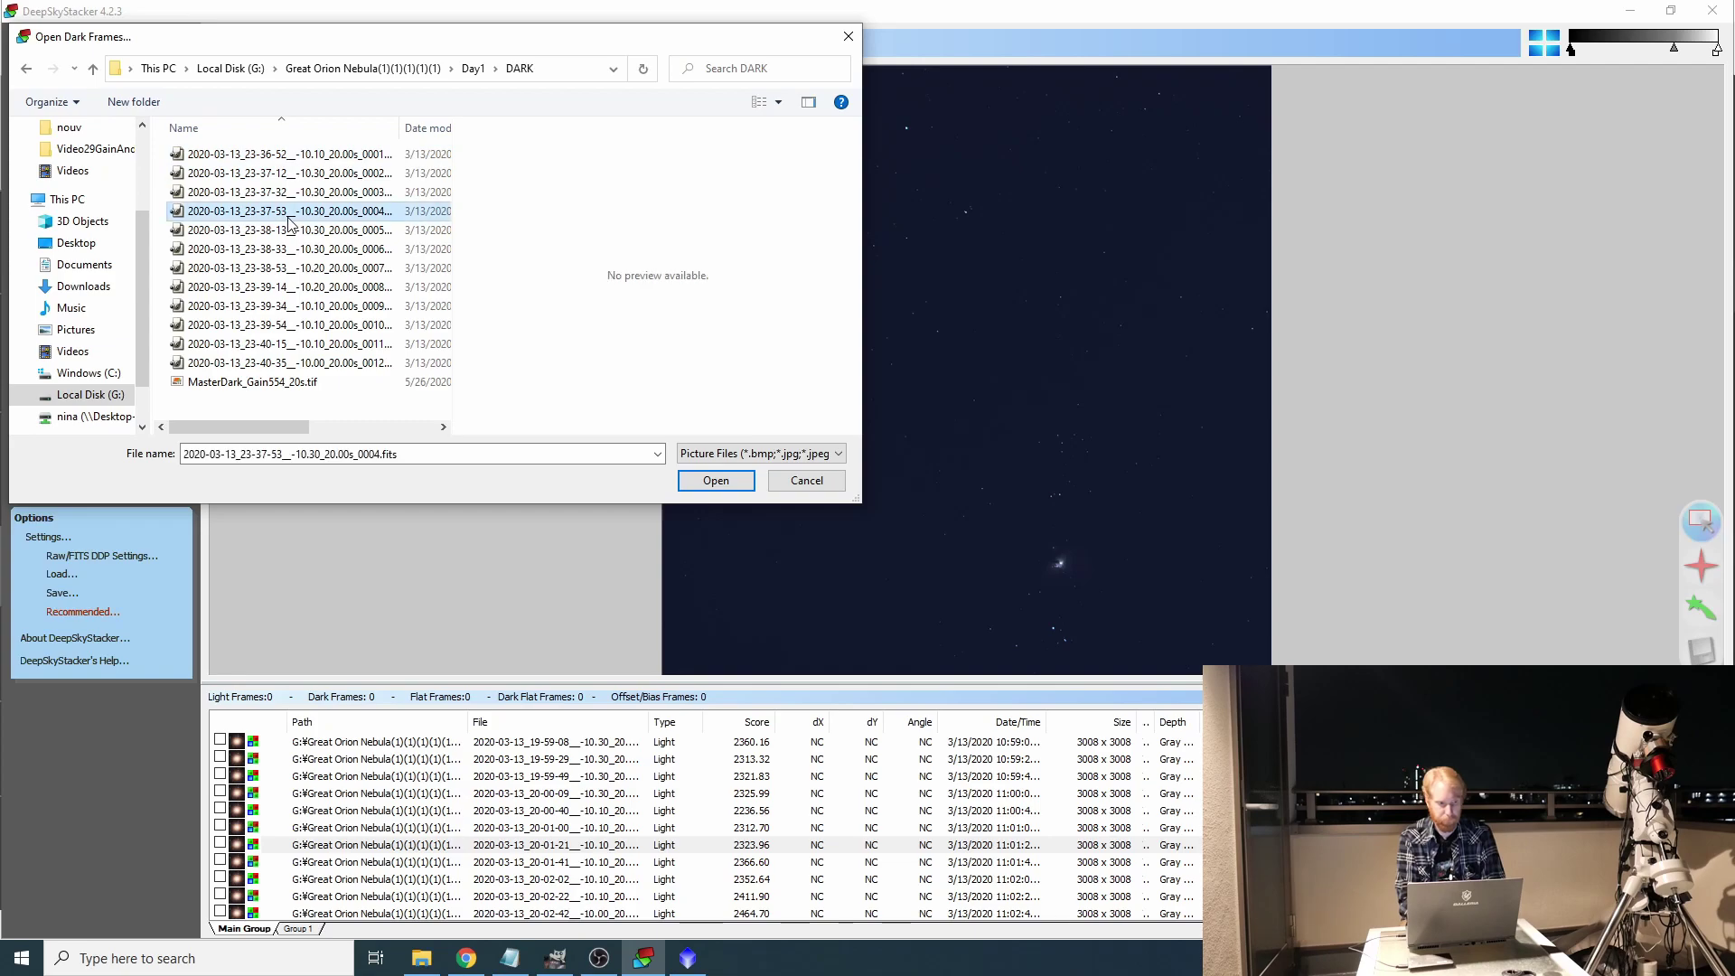
{"action": "left_click", "coordinate": [280, 362]}
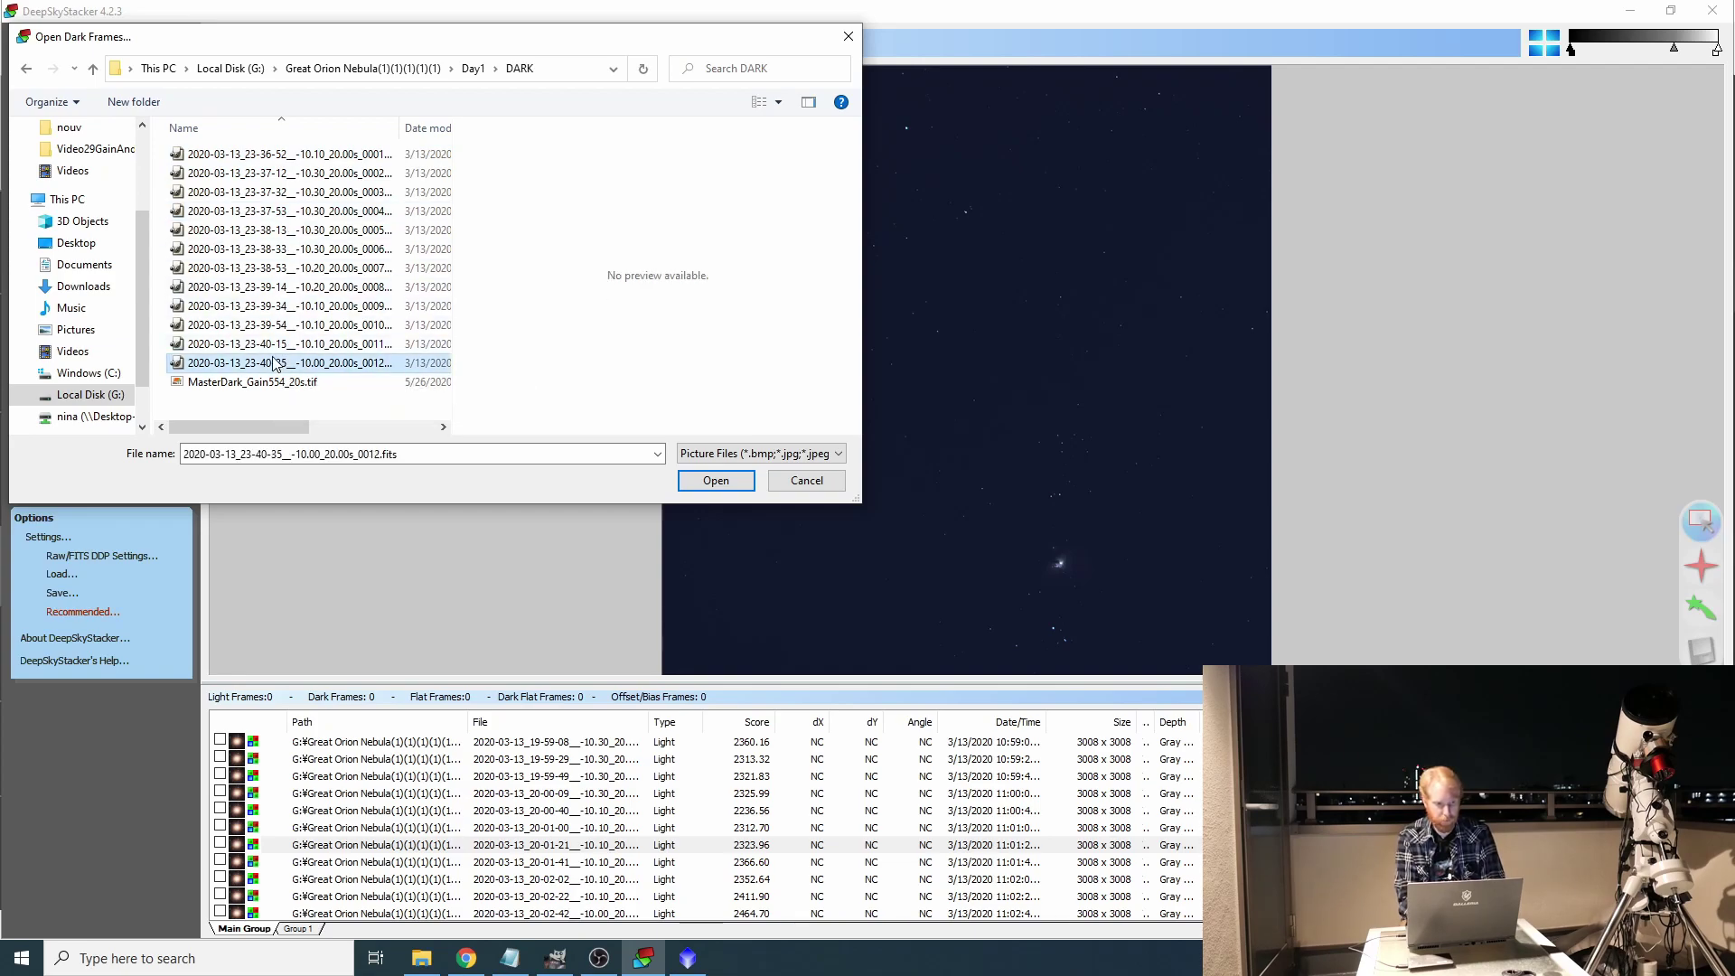
{"action": "left_click", "coordinate": [276, 169], "text": "shift"}
{"action": "left_click", "coordinate": [715, 480]}
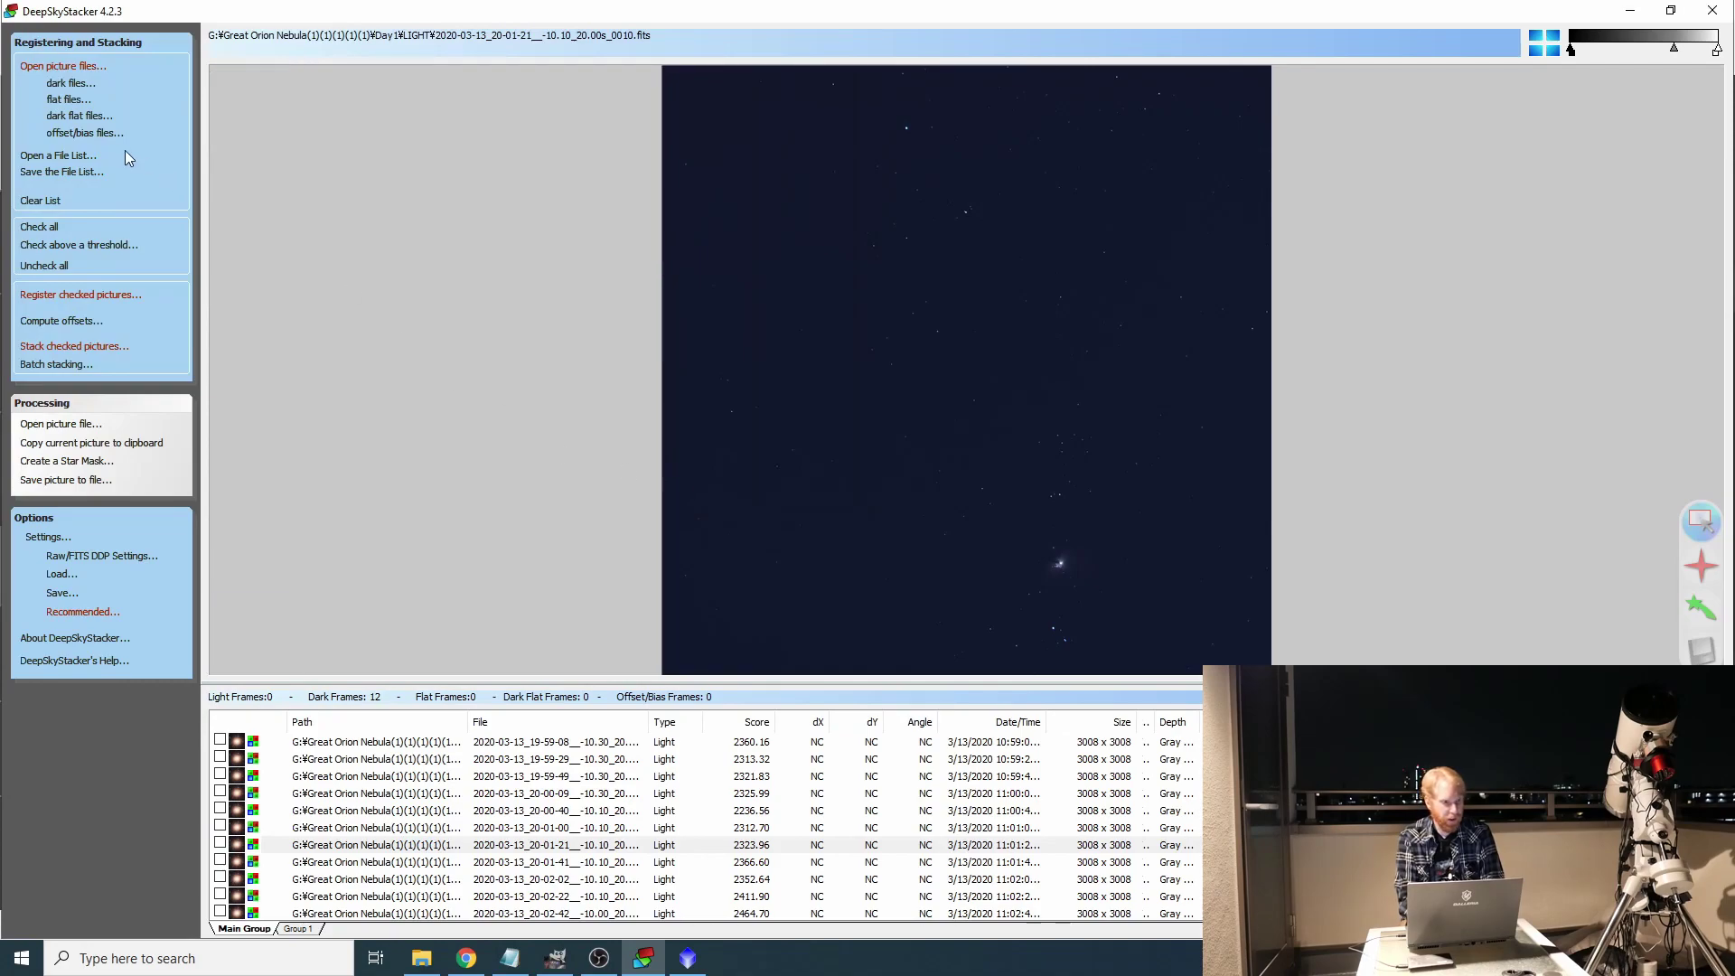
Add the FITS files 0002 to 0012 from the Day1 FLAT folder as flat frames, excluding the master flat
{"action": "left_click", "coordinate": [68, 101]}
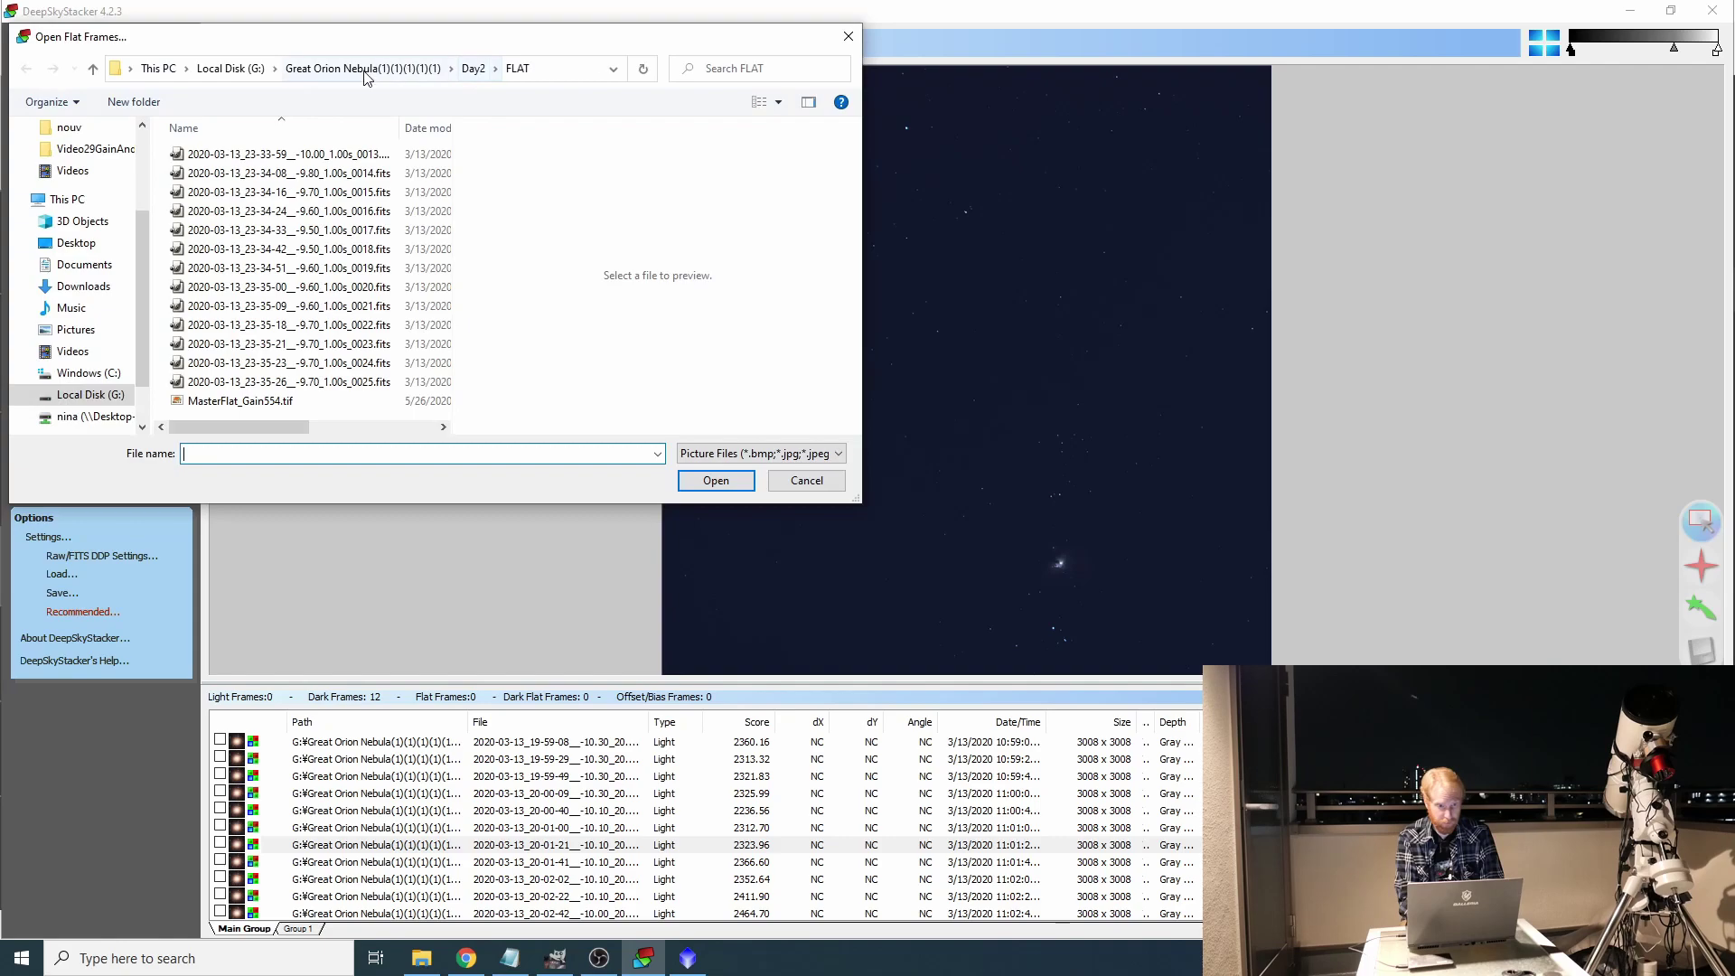
{"action": "left_click", "coordinate": [397, 70]}
{"action": "key", "text": "Up"}
{"action": "key", "text": "Return"}
{"action": "double_click", "coordinate": [198, 174]}
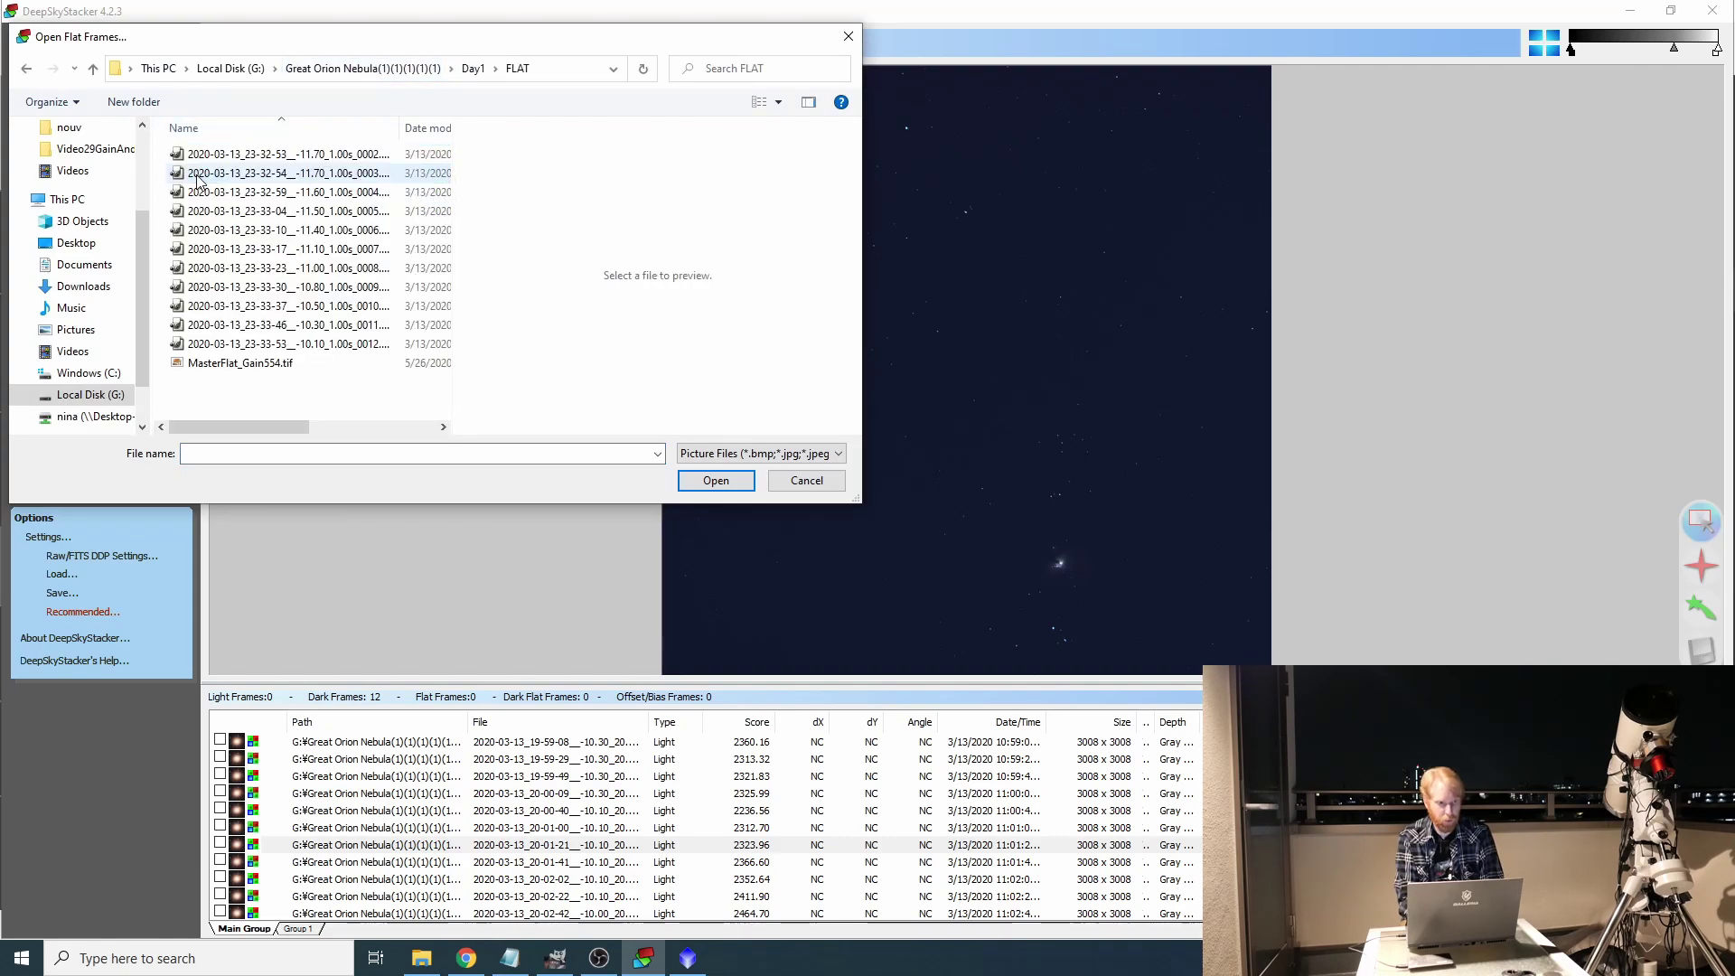
{"action": "left_click", "coordinate": [262, 210]}
{"action": "left_click", "coordinate": [264, 344]}
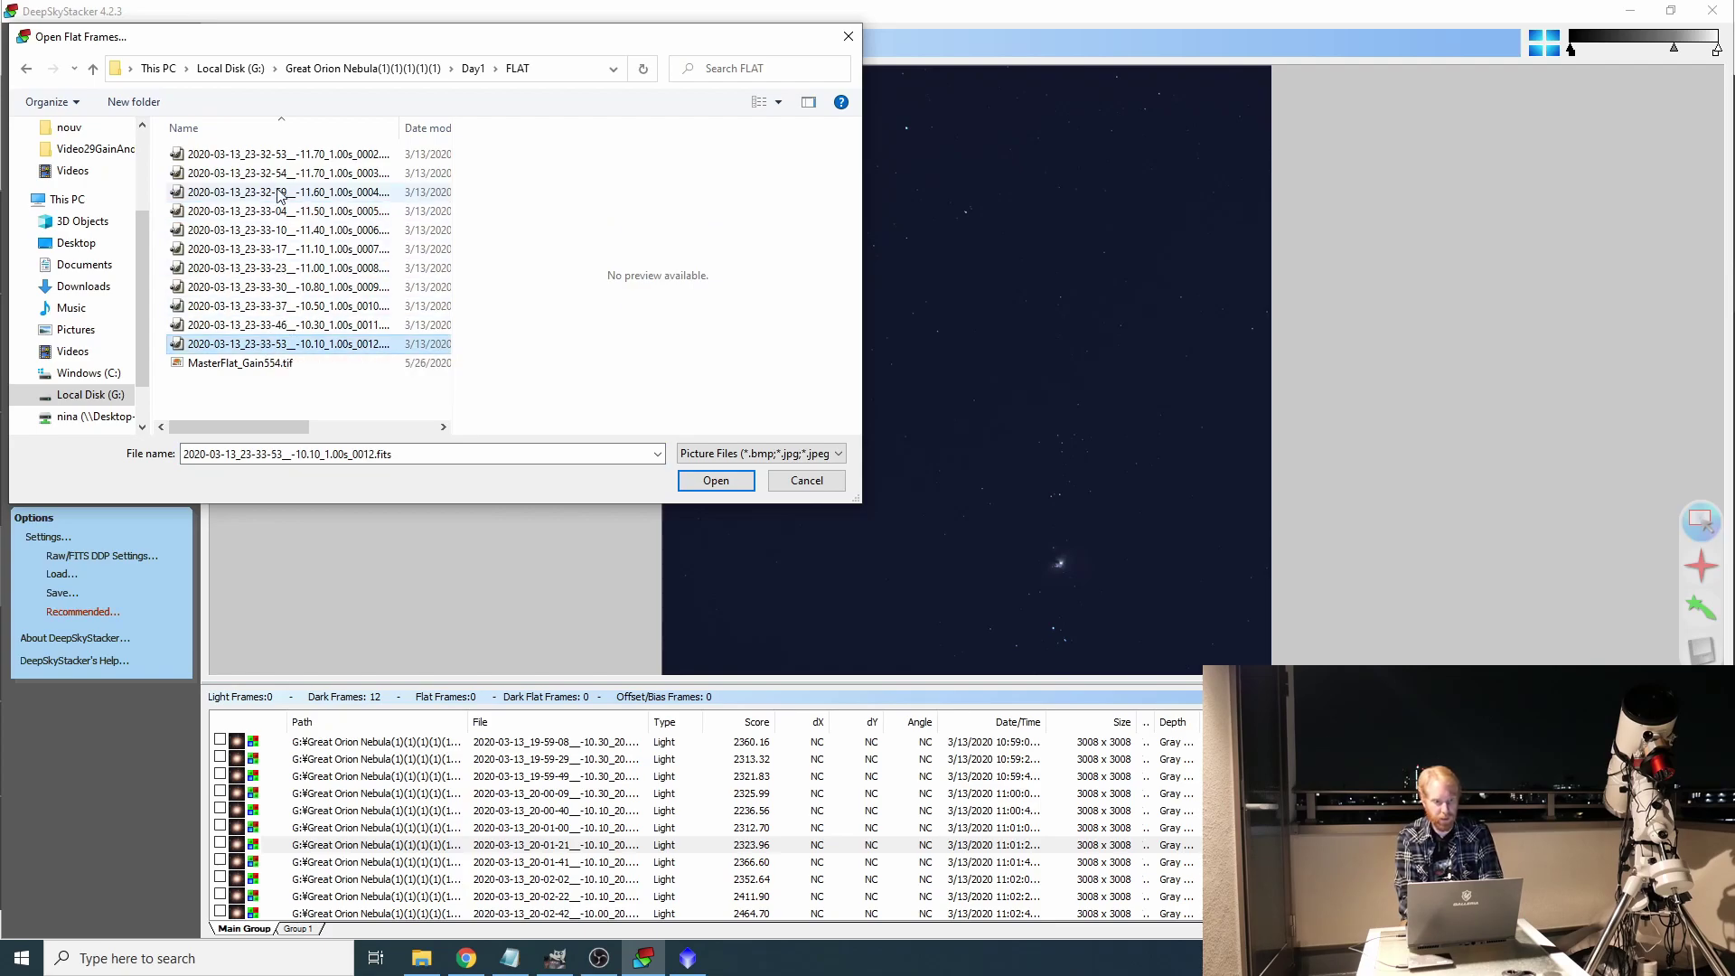
{"action": "left_click", "coordinate": [271, 154], "text": "shift"}
{"action": "left_click", "coordinate": [697, 482]}
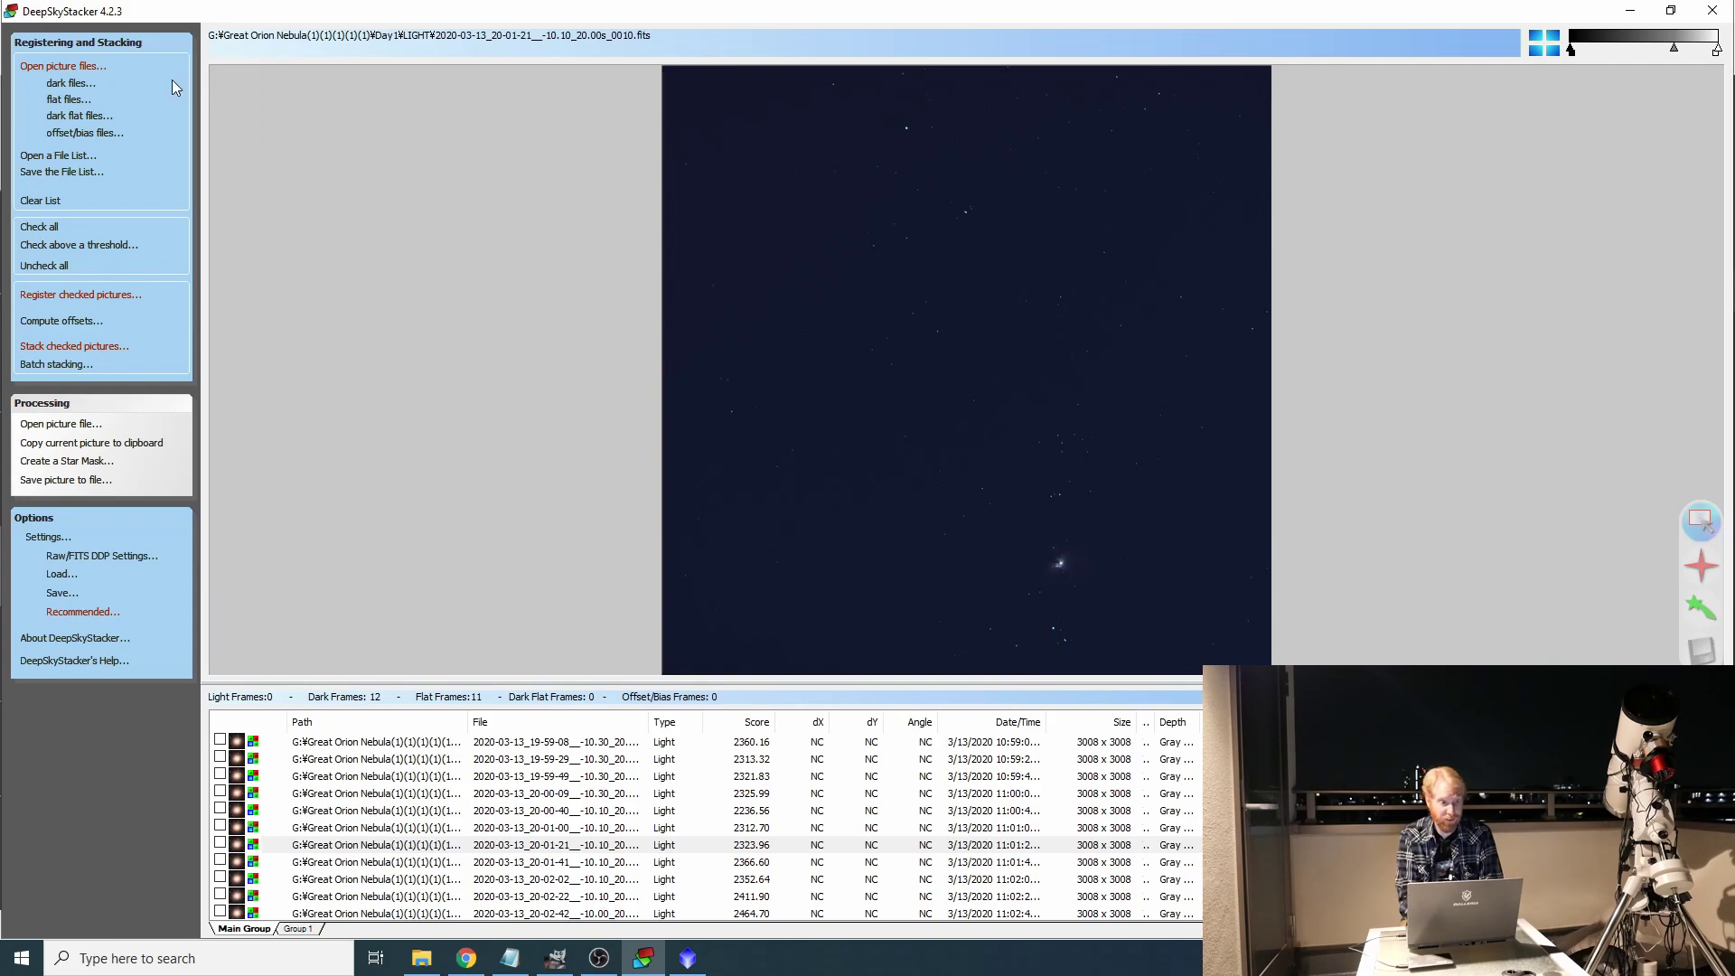
{"action": "left_click", "coordinate": [87, 119]}
{"action": "left_click", "coordinate": [791, 477]}
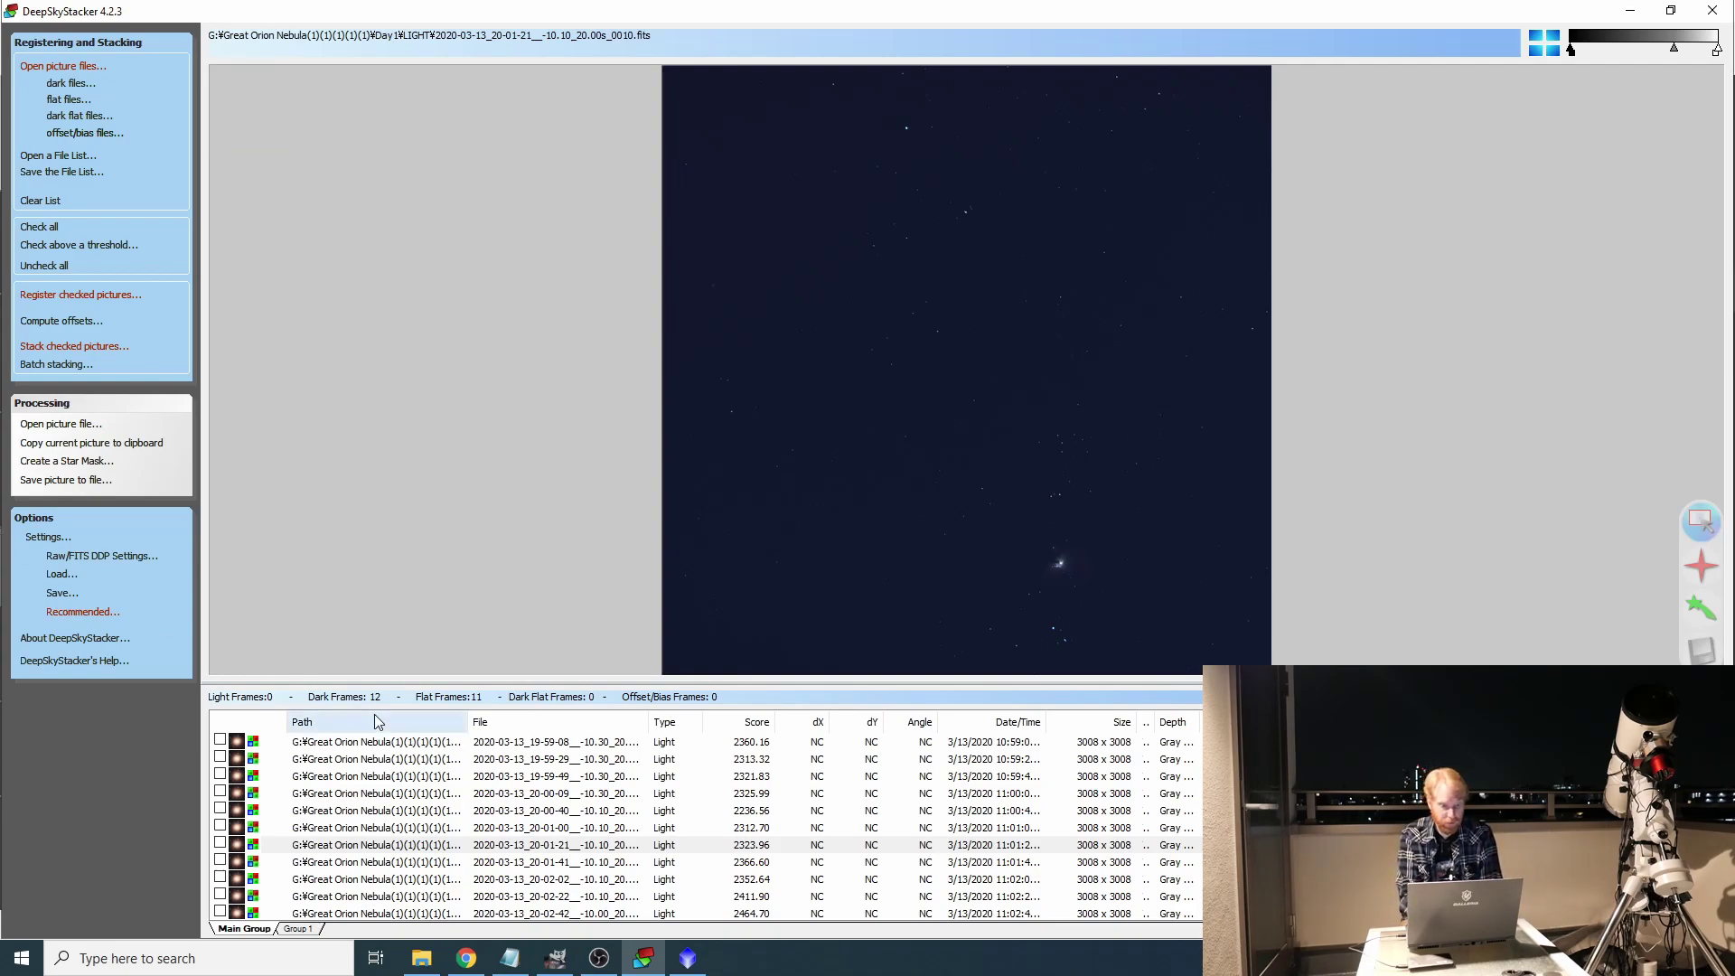
Add all FITS files from the Day2 LIGHT folder as light frames in Group 1
{"action": "left_click", "coordinate": [296, 929]}
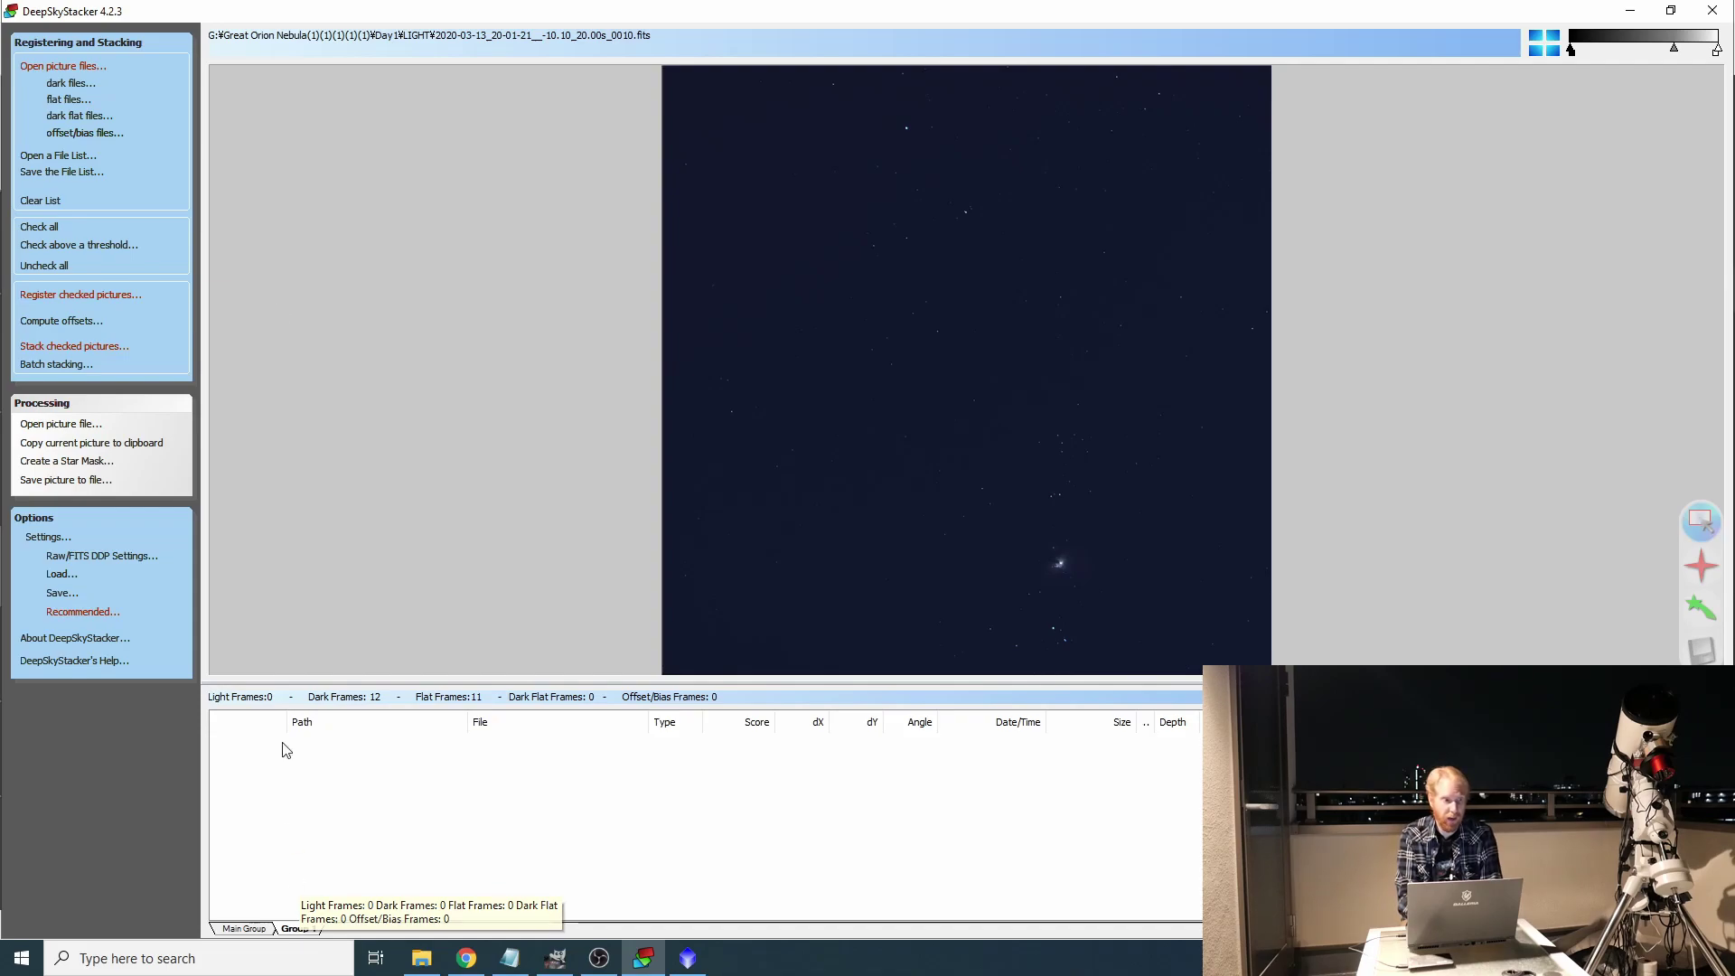
{"action": "left_click", "coordinate": [57, 69]}
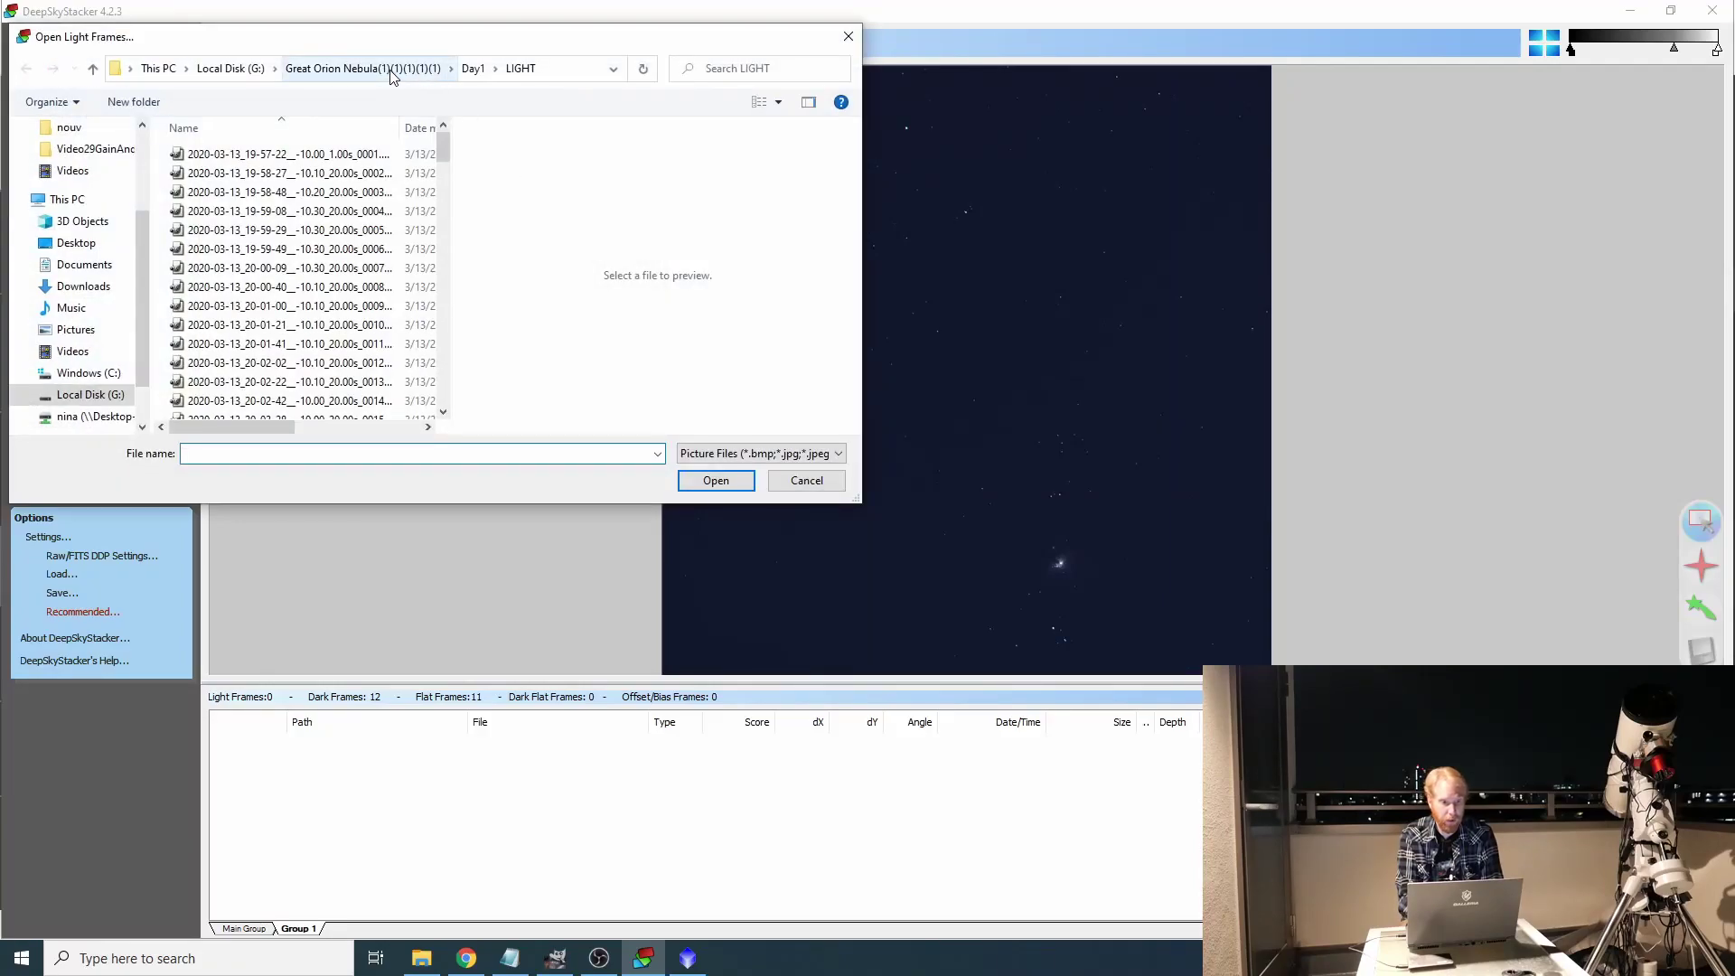
{"action": "left_click", "coordinate": [408, 72]}
{"action": "double_click", "coordinate": [224, 172]}
{"action": "double_click", "coordinate": [194, 192]}
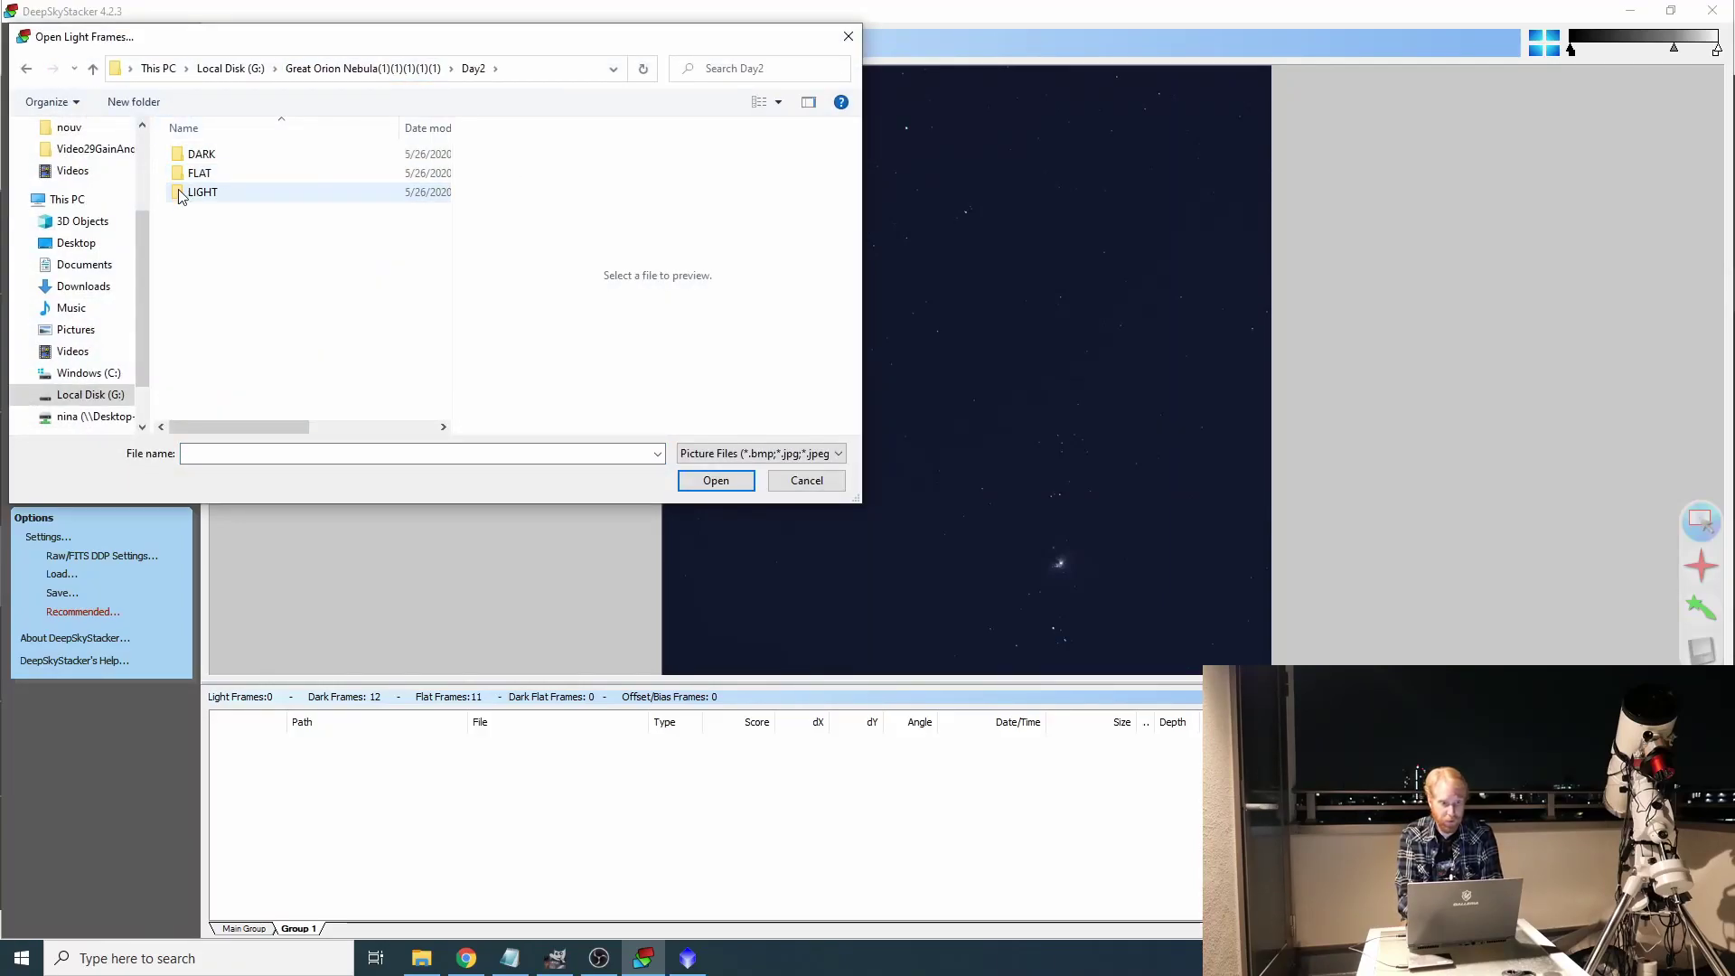
{"action": "left_click", "coordinate": [329, 229]}
{"action": "key", "text": "ctrl+a"}
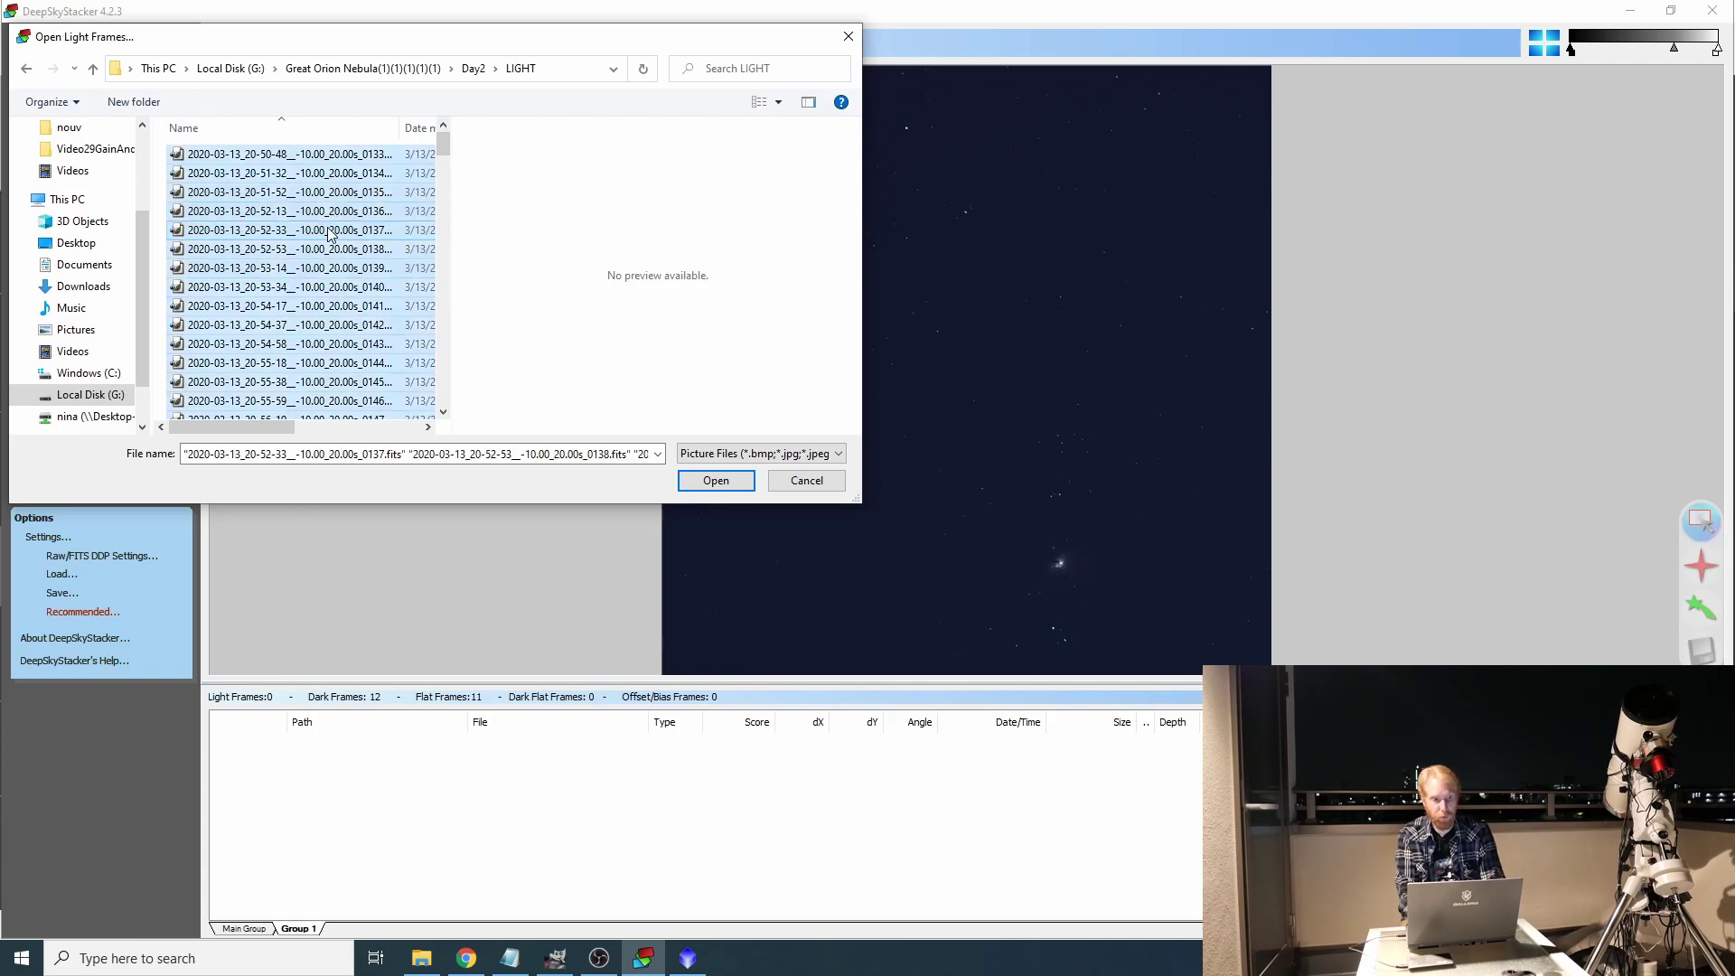
{"action": "left_click", "coordinate": [693, 480]}
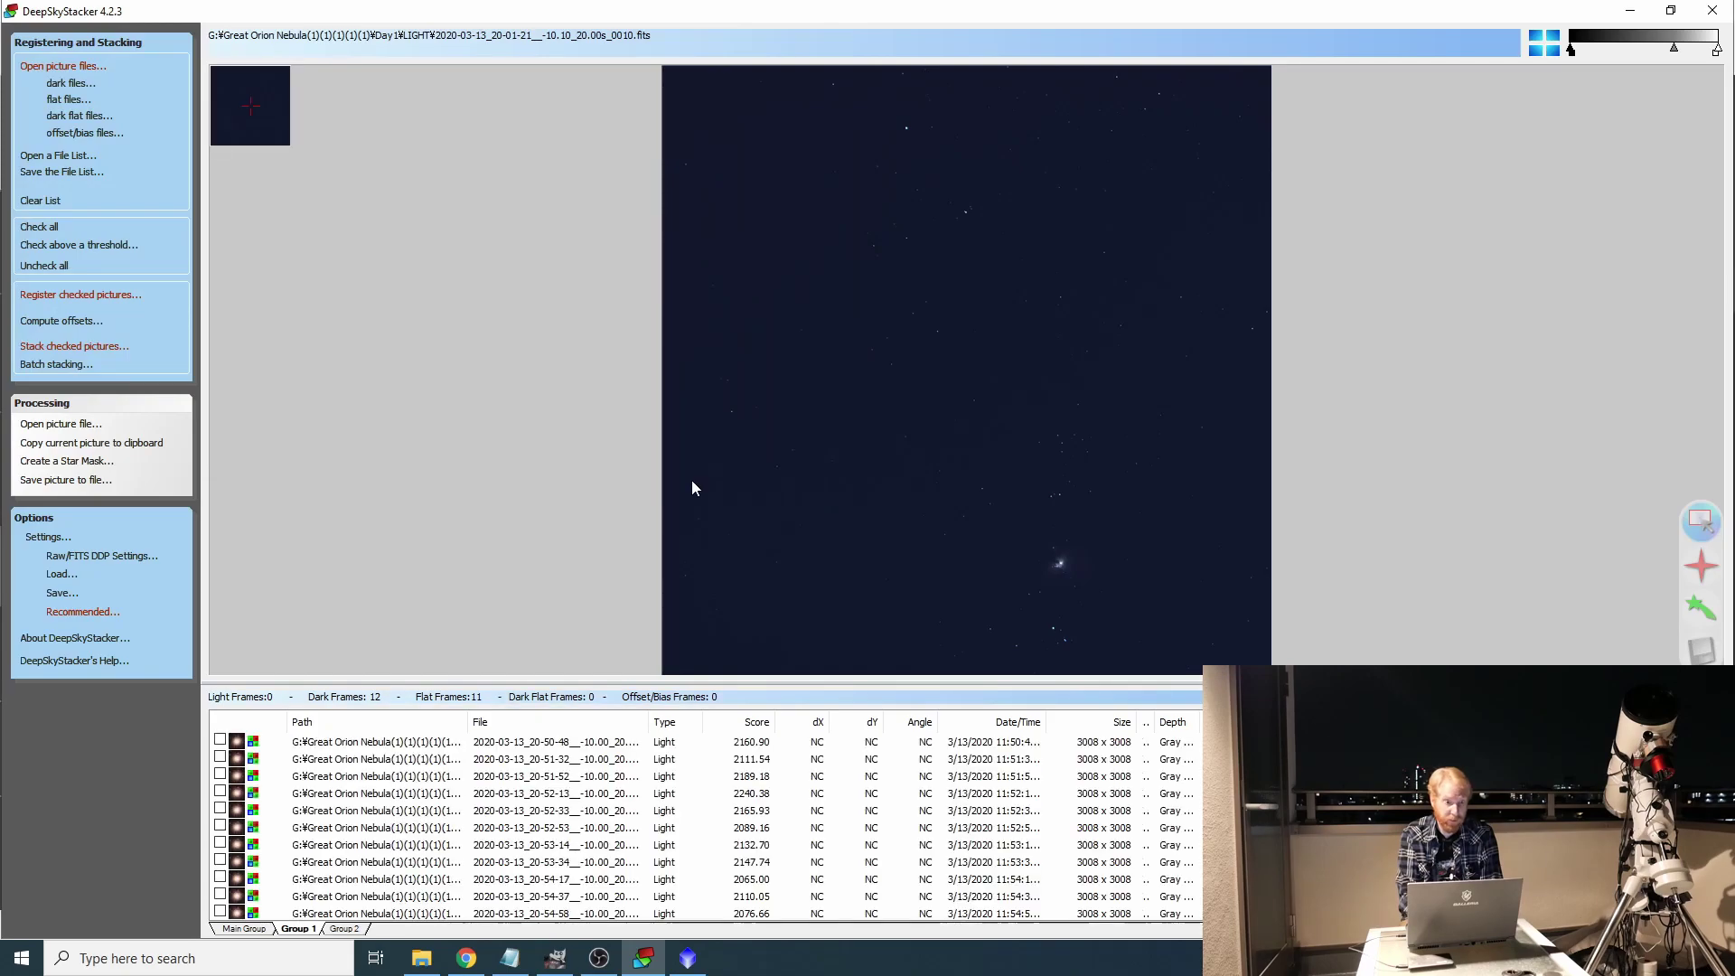
Add all FITS files from the Day2 DARK folder, 0013 to 0025, as dark frames in Group 1
{"action": "left_click", "coordinate": [61, 84]}
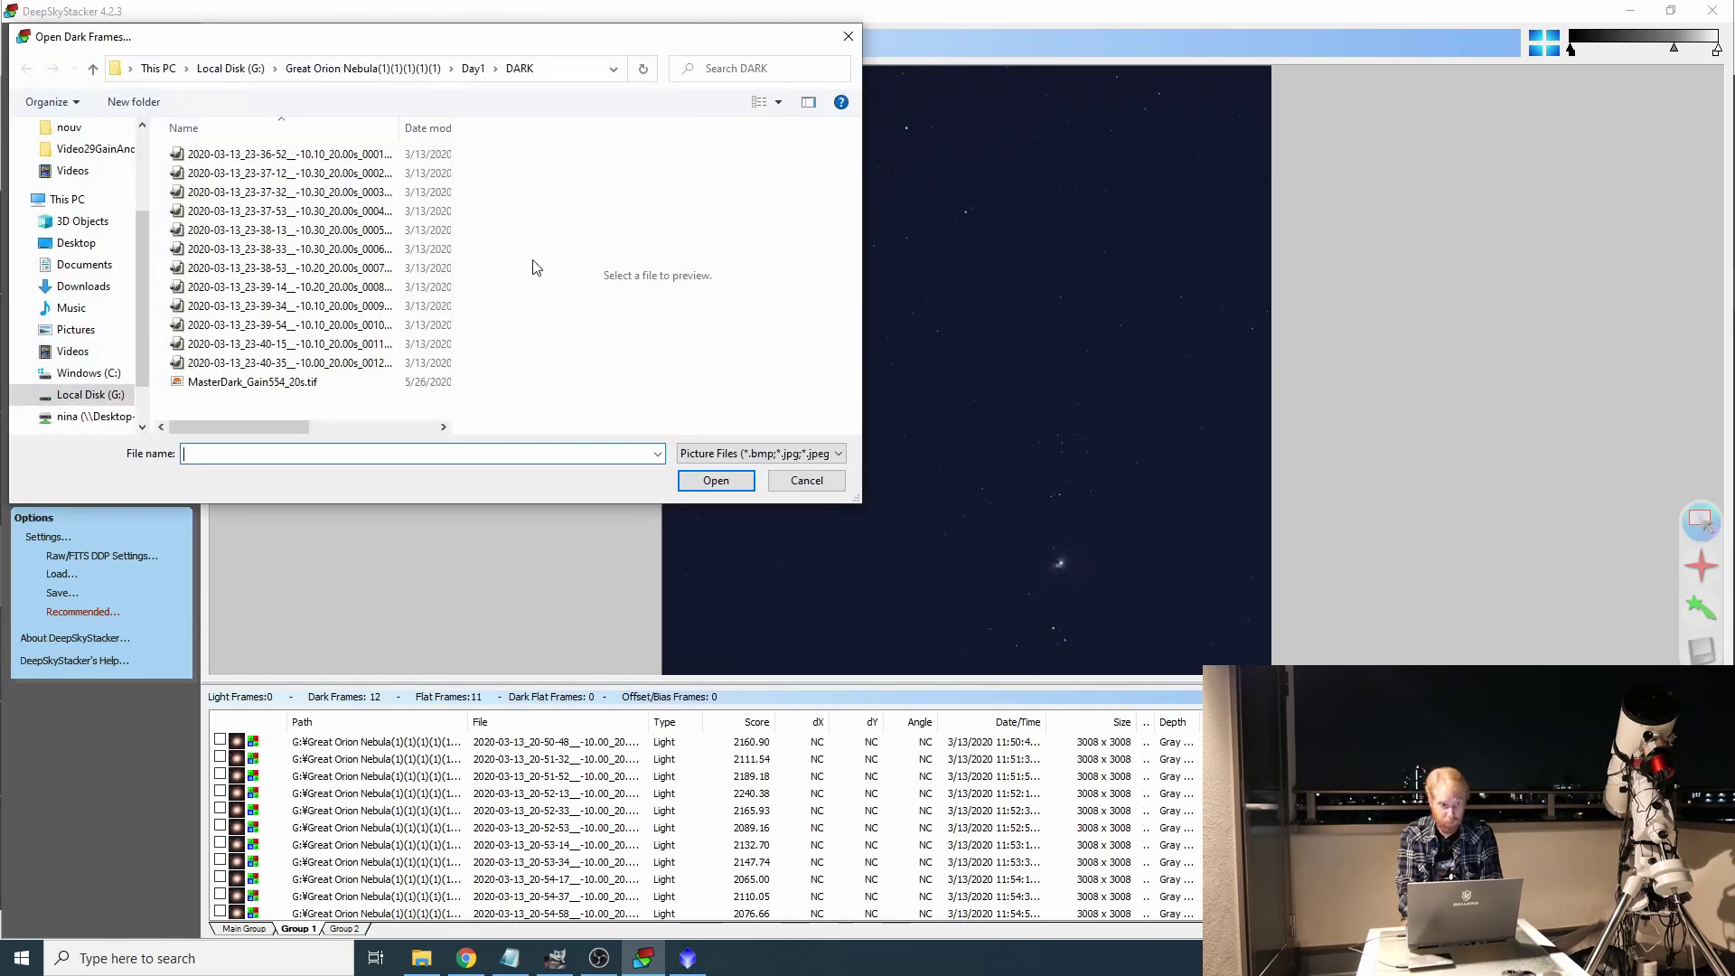
{"action": "left_click", "coordinate": [338, 136]}
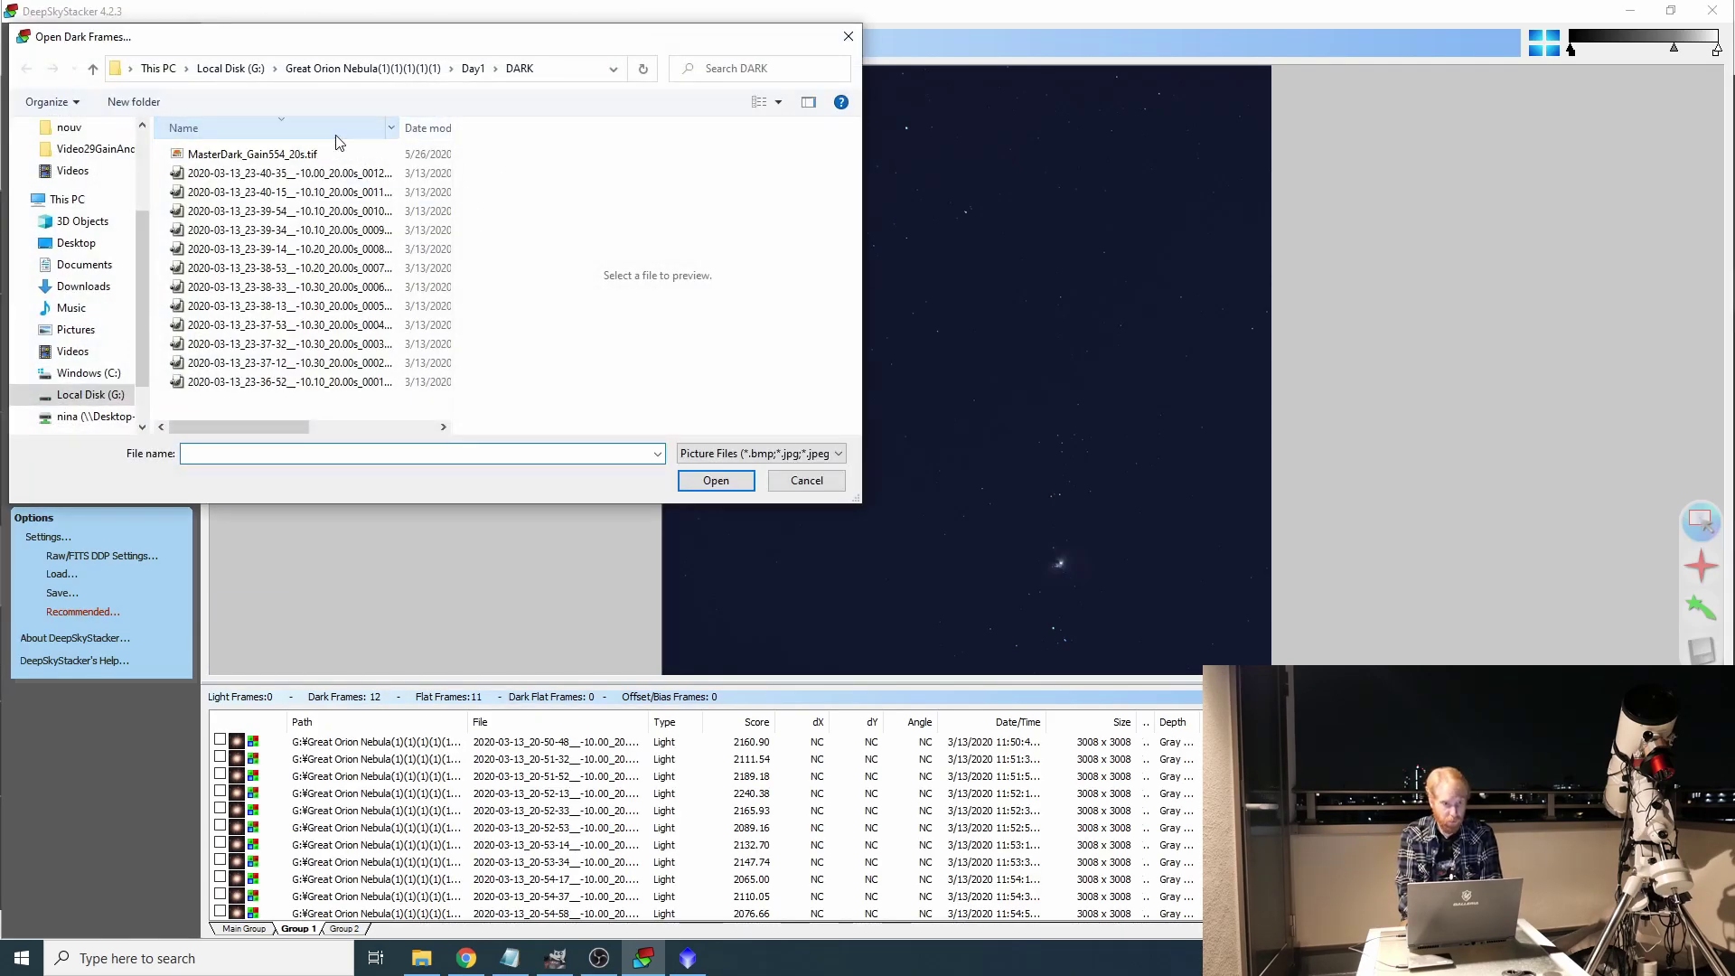
{"action": "left_click", "coordinate": [466, 68]}
{"action": "left_click", "coordinate": [376, 71]}
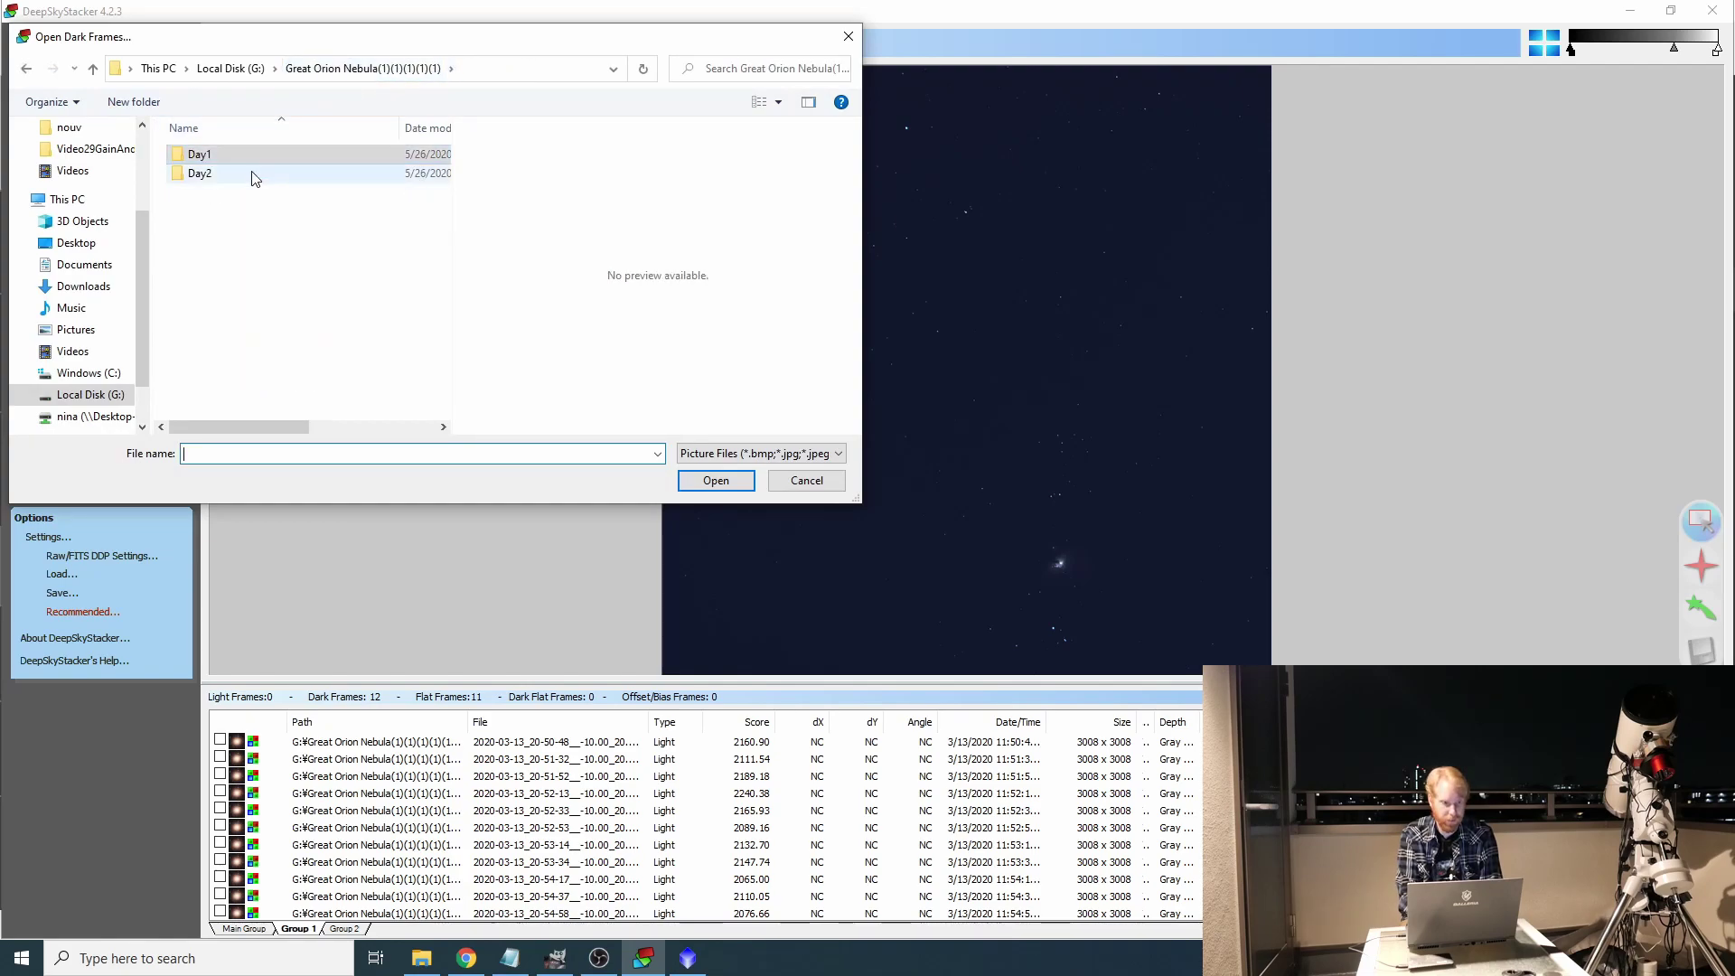
{"action": "double_click", "coordinate": [199, 174]}
{"action": "double_click", "coordinate": [201, 155]}
{"action": "left_click", "coordinate": [316, 269]}
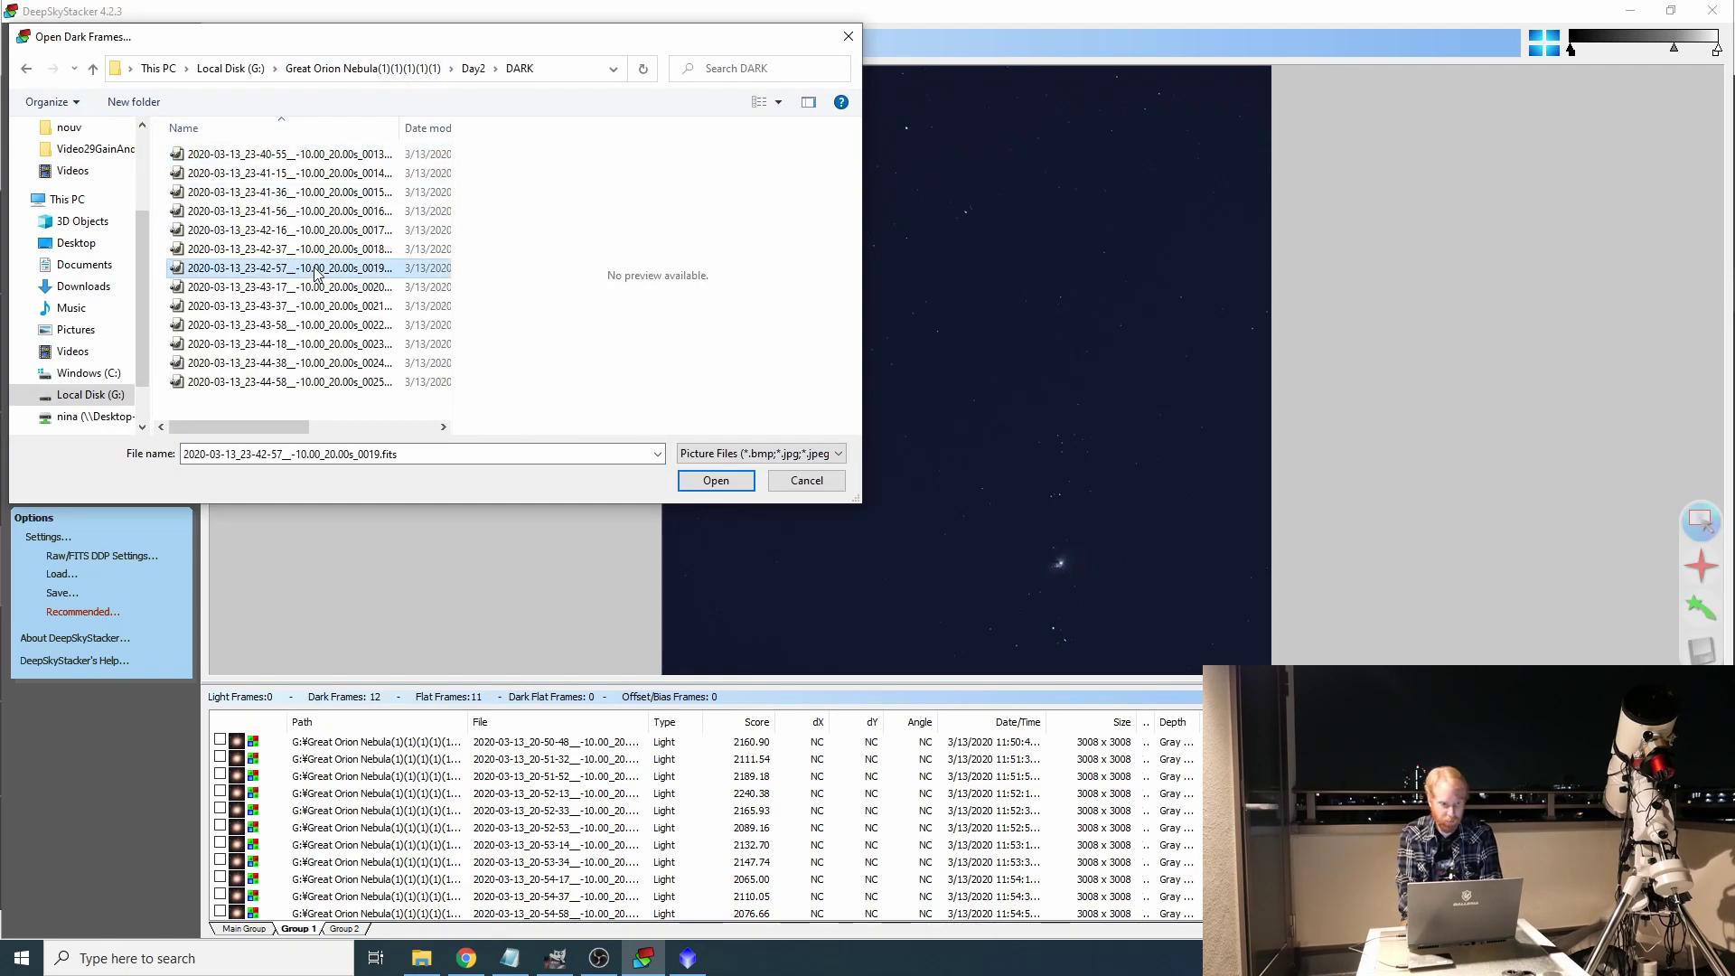
{"action": "key", "text": "ctrl+a"}
{"action": "left_click", "coordinate": [725, 475]}
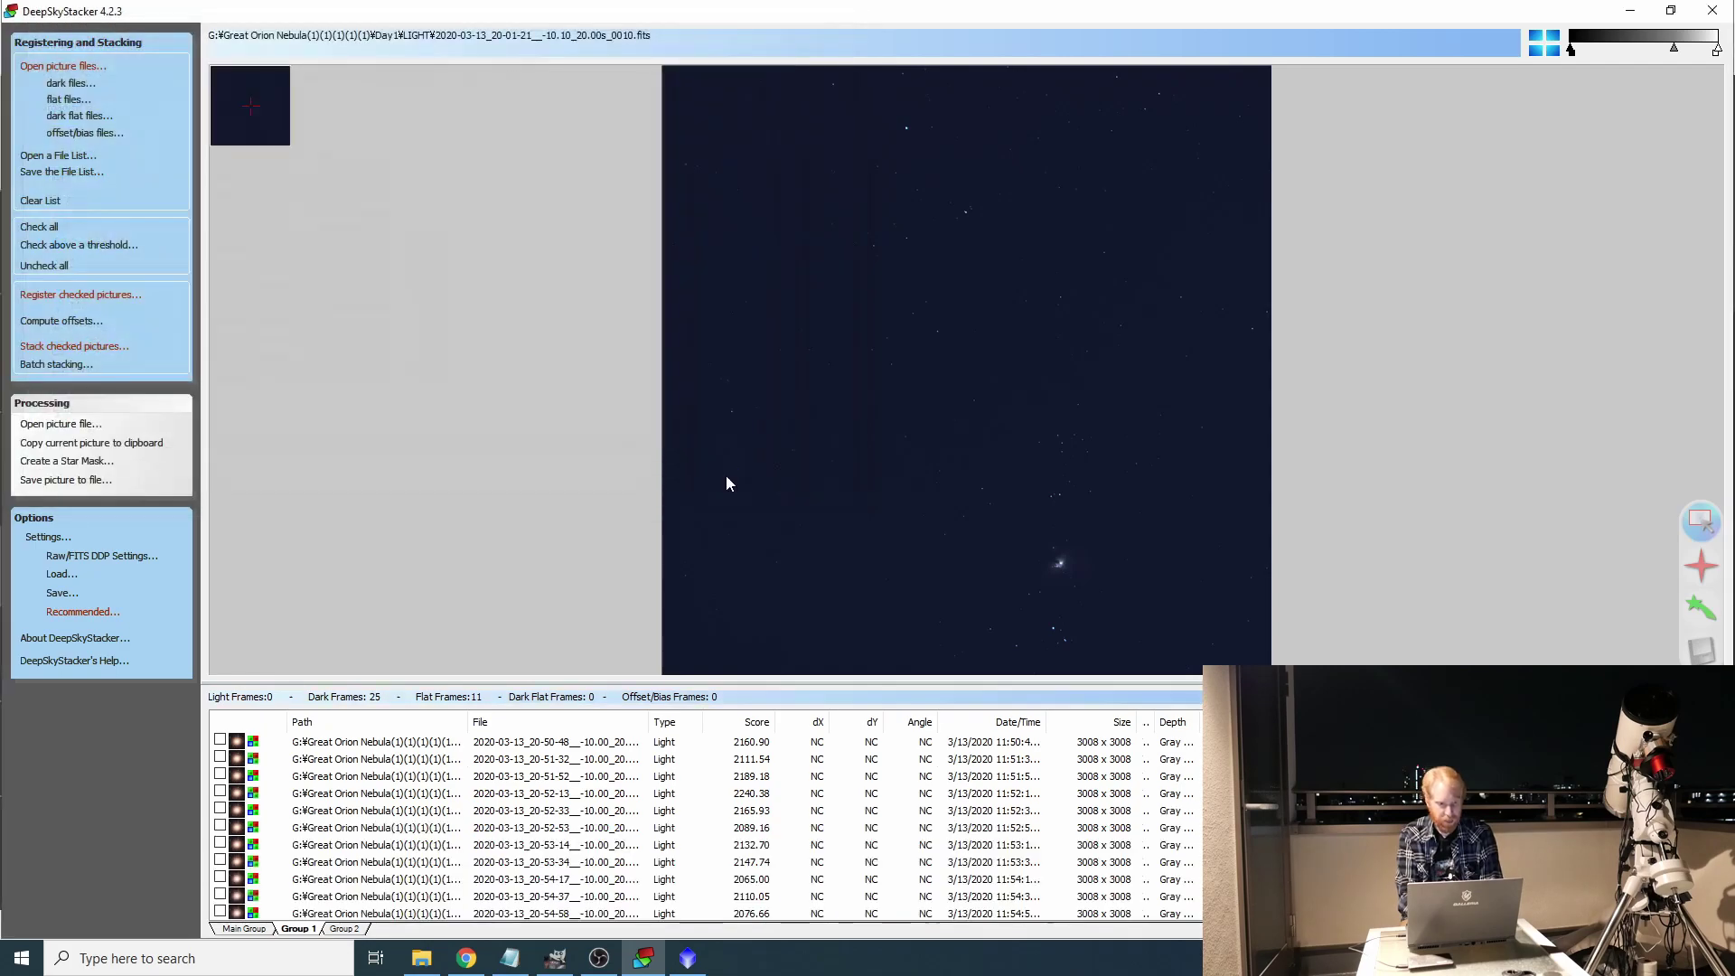
Add the FITS files 0013 to 0025 from the Day2 FLAT folder as flat frames in Group 1, excluding the master flat
{"action": "left_click", "coordinate": [65, 99]}
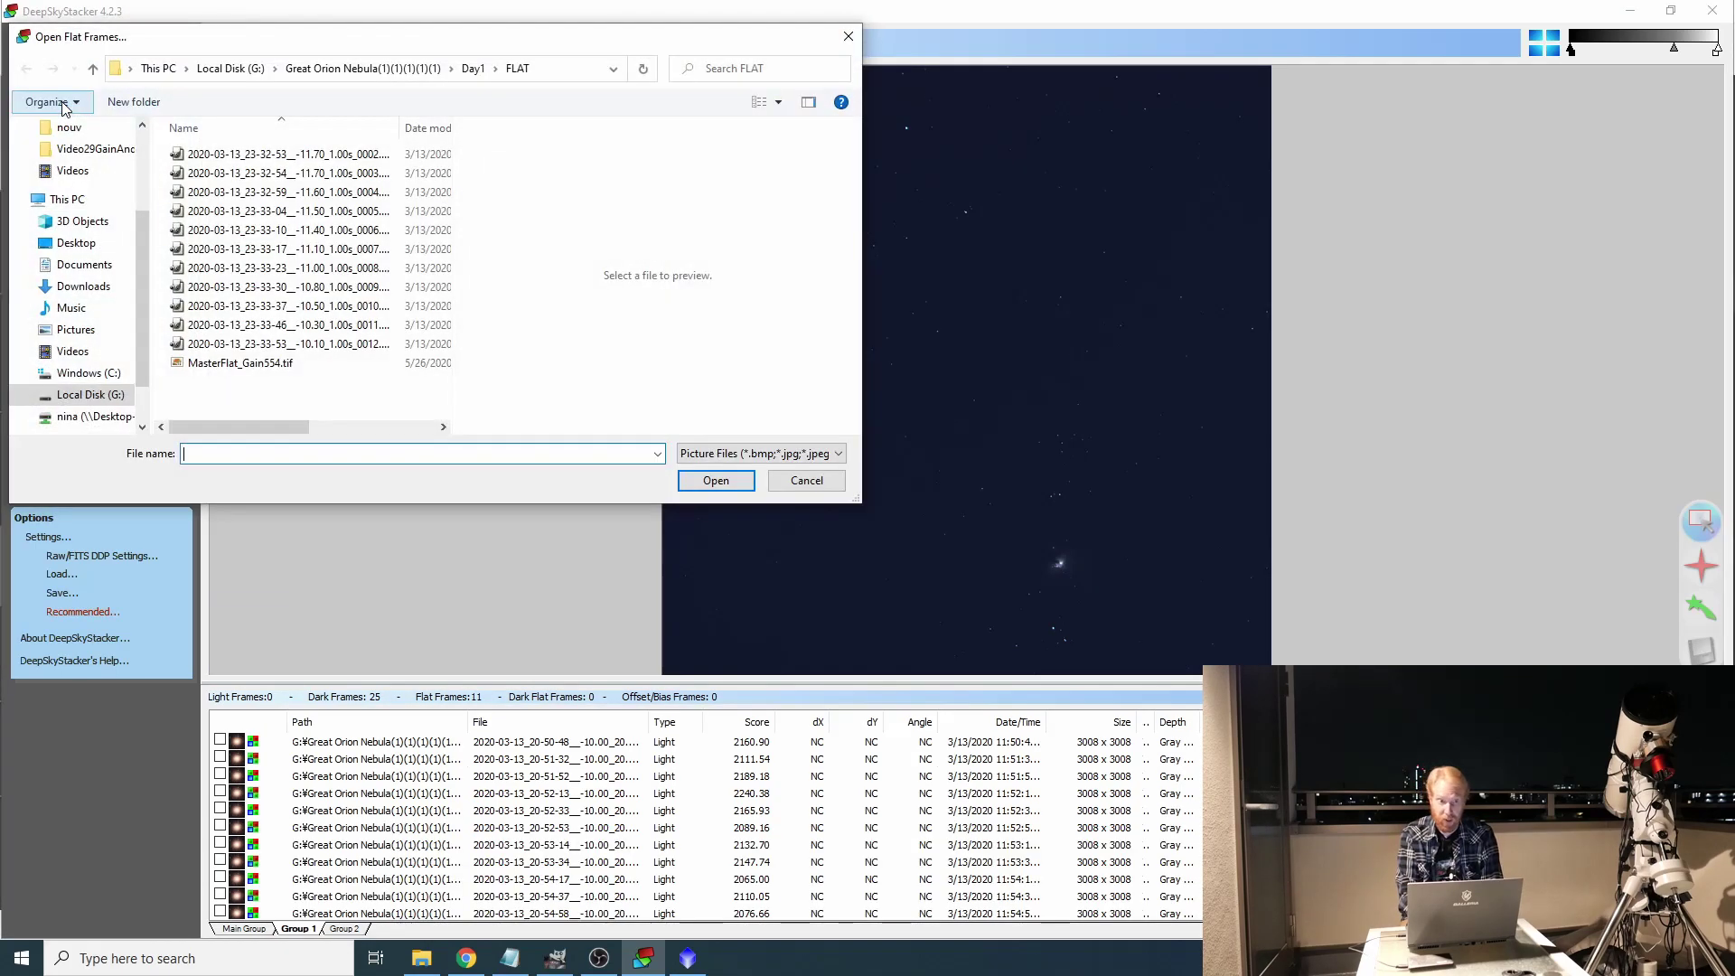
{"action": "left_click", "coordinate": [362, 68]}
{"action": "left_click", "coordinate": [229, 173]}
{"action": "double_click", "coordinate": [229, 173]}
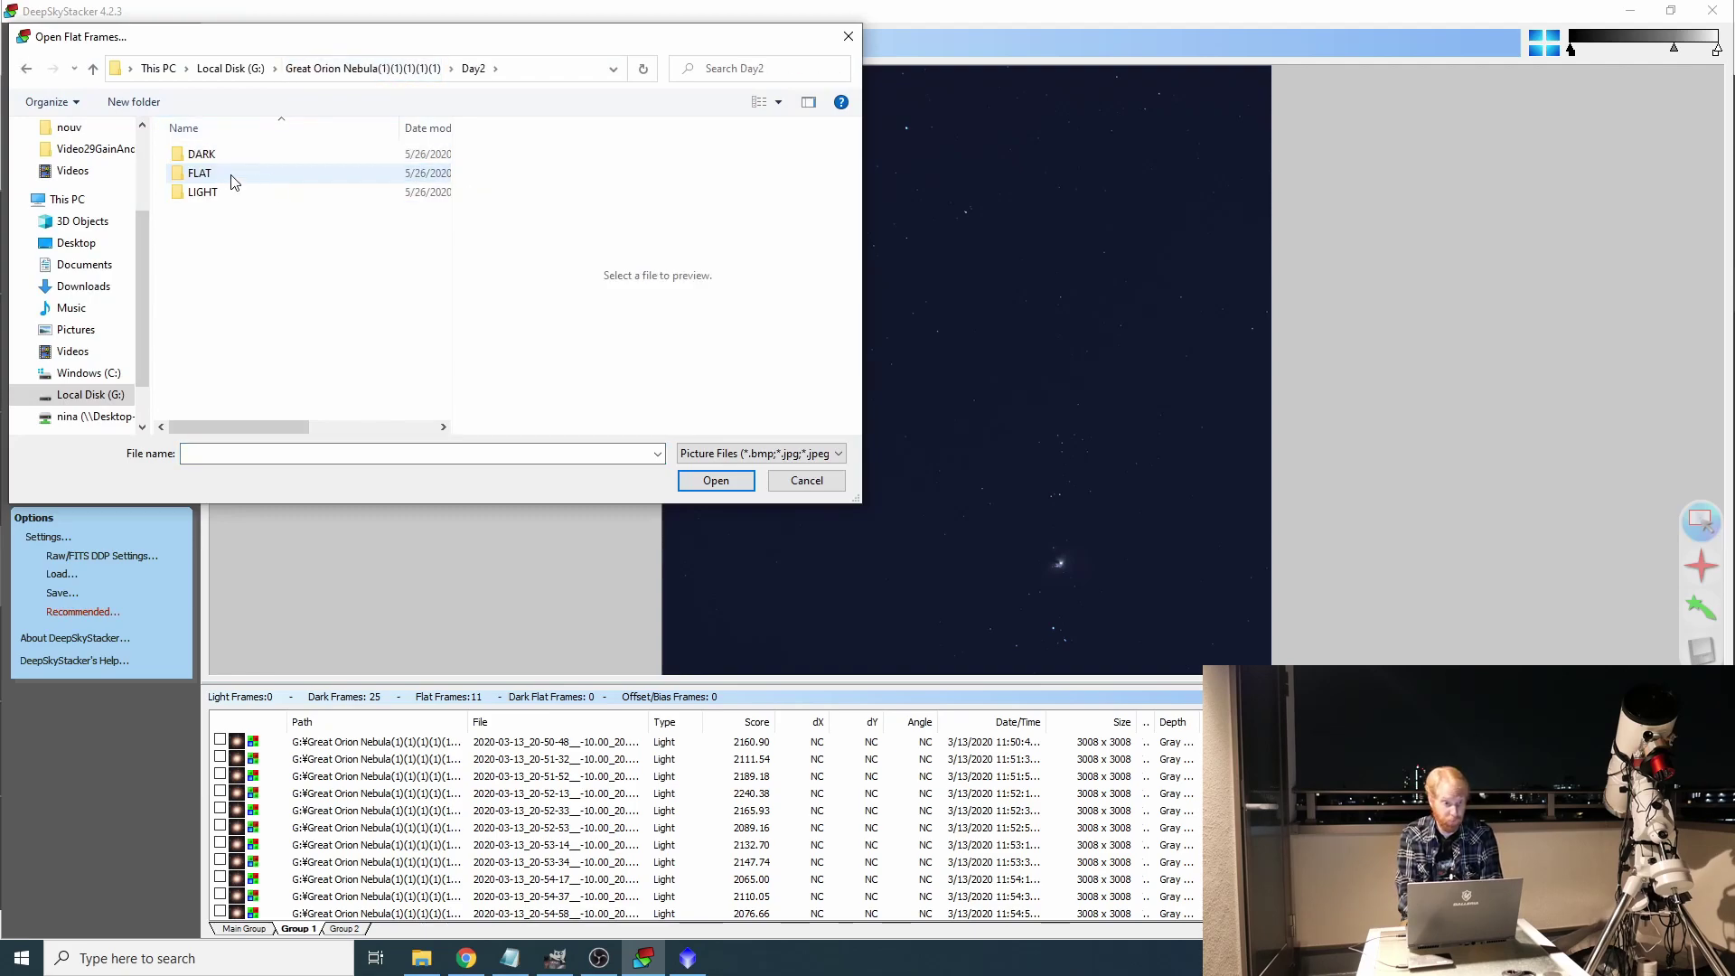
{"action": "double_click", "coordinate": [231, 174]}
{"action": "left_click", "coordinate": [352, 268]}
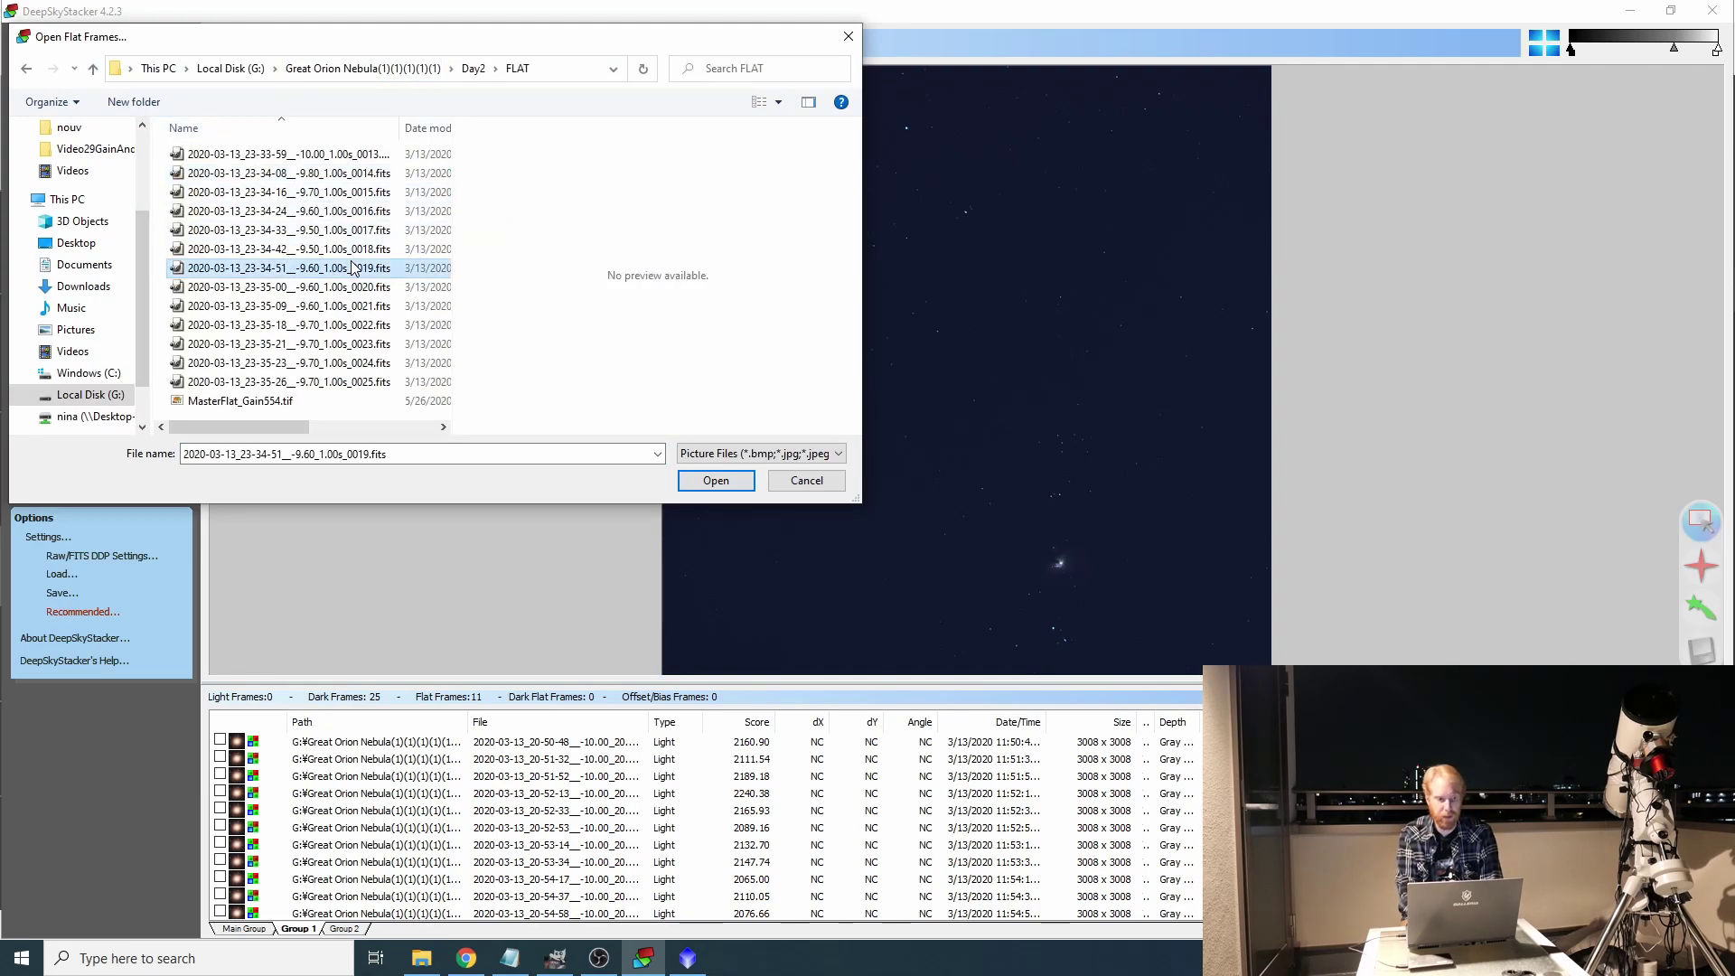
{"action": "left_click", "coordinate": [283, 380]}
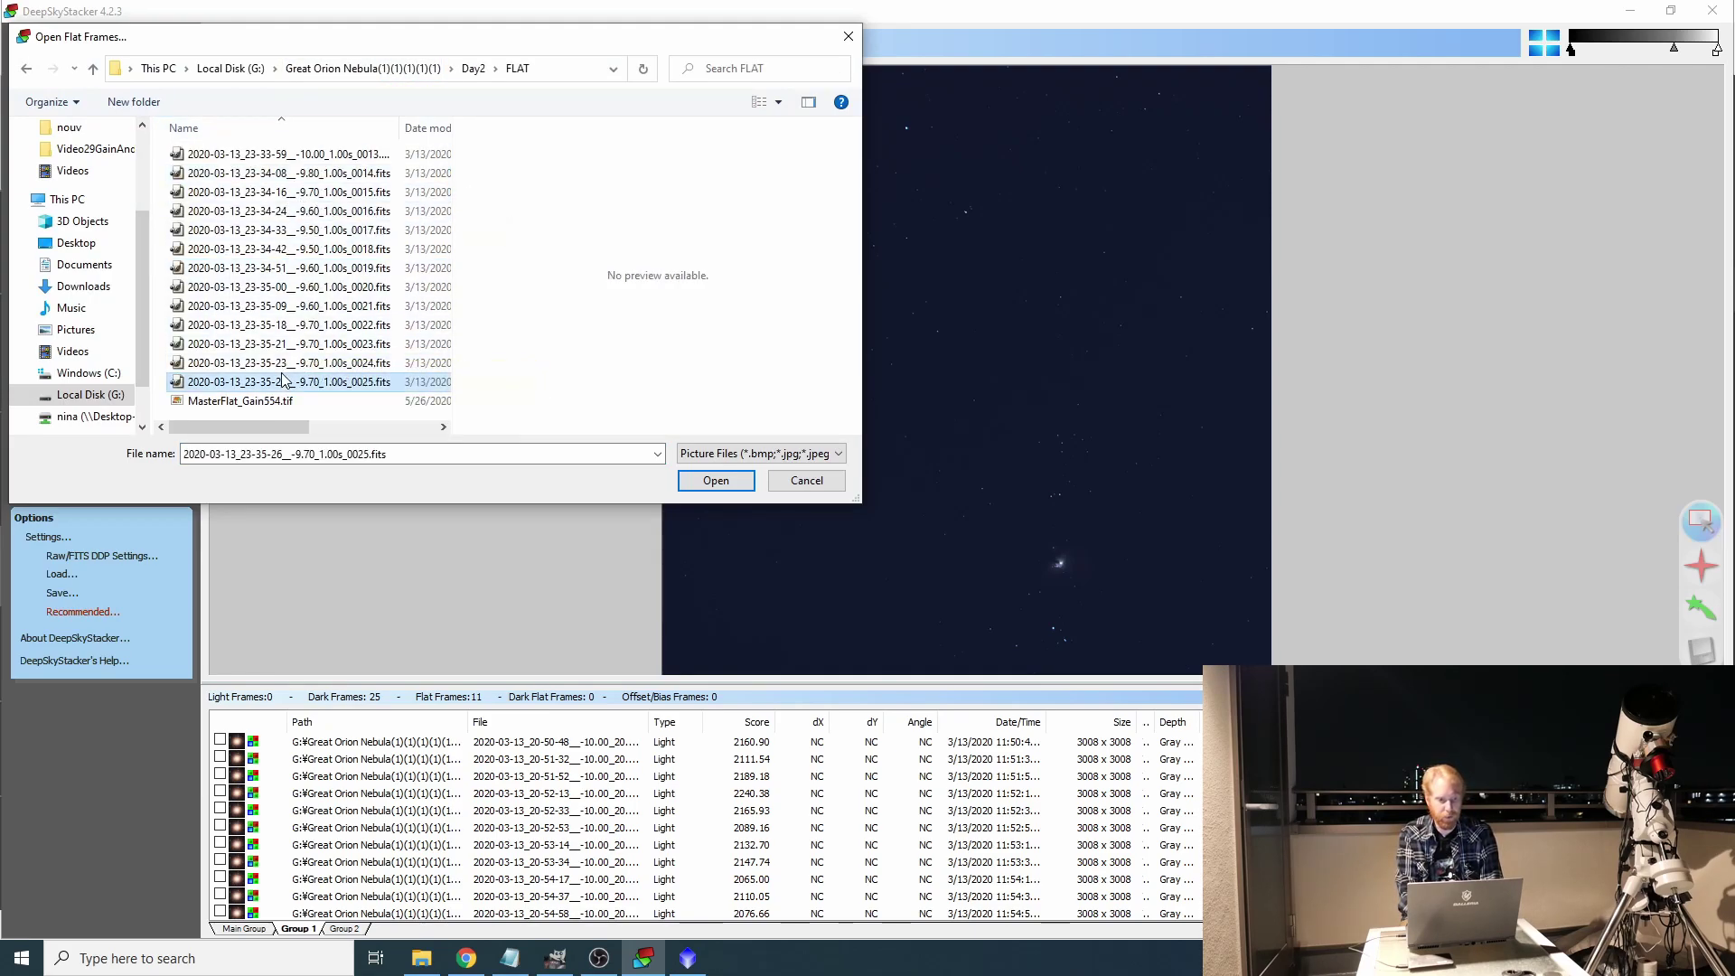
{"action": "left_click", "coordinate": [312, 154], "text": "shift"}
{"action": "left_click", "coordinate": [734, 479]}
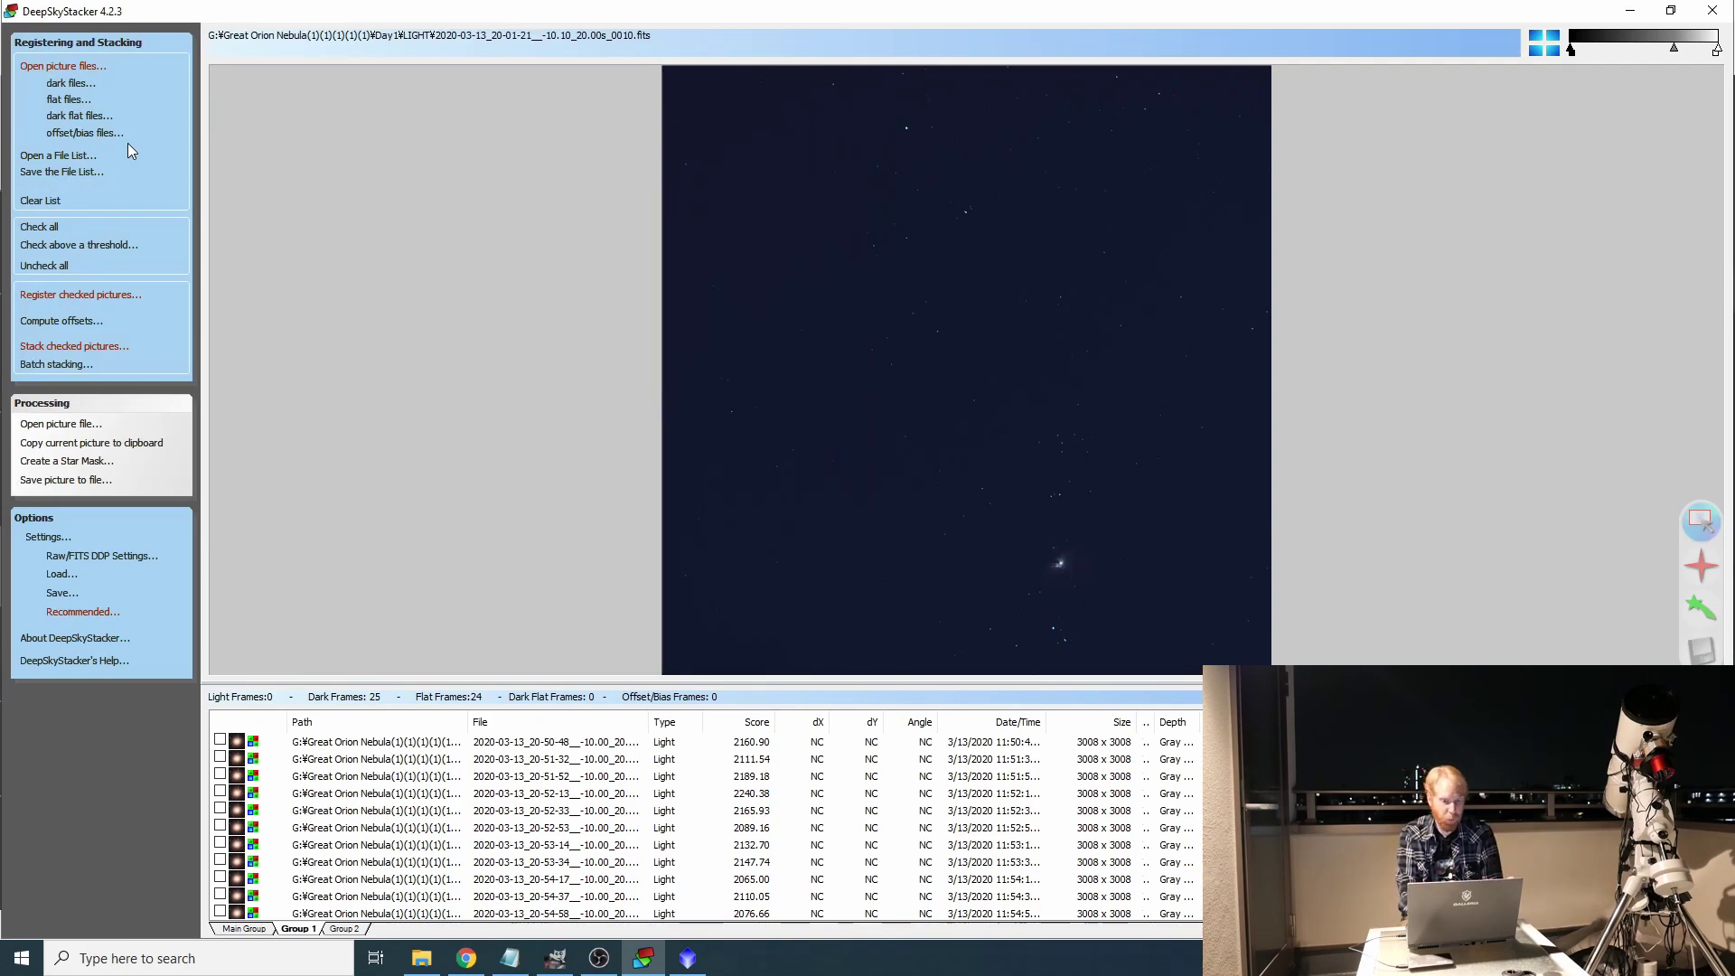
Compare the file lists and frame counts of the main group, Group 1 and Group 2
{"action": "left_click", "coordinate": [254, 930]}
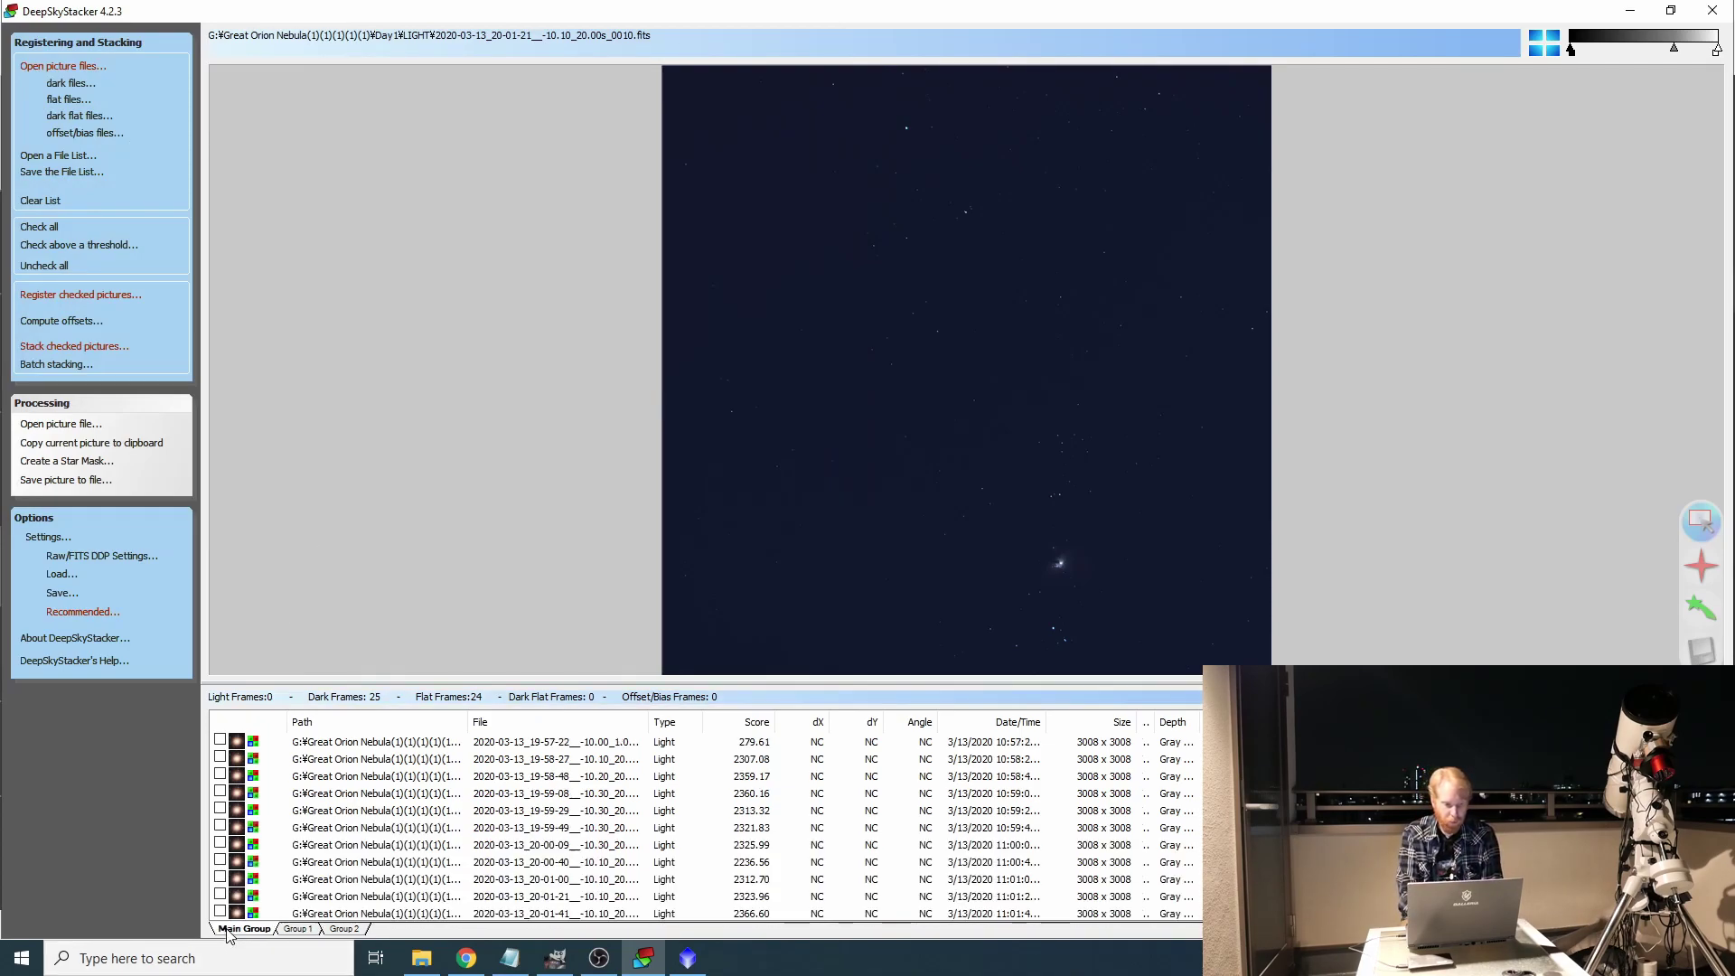
{"action": "left_click", "coordinate": [291, 930]}
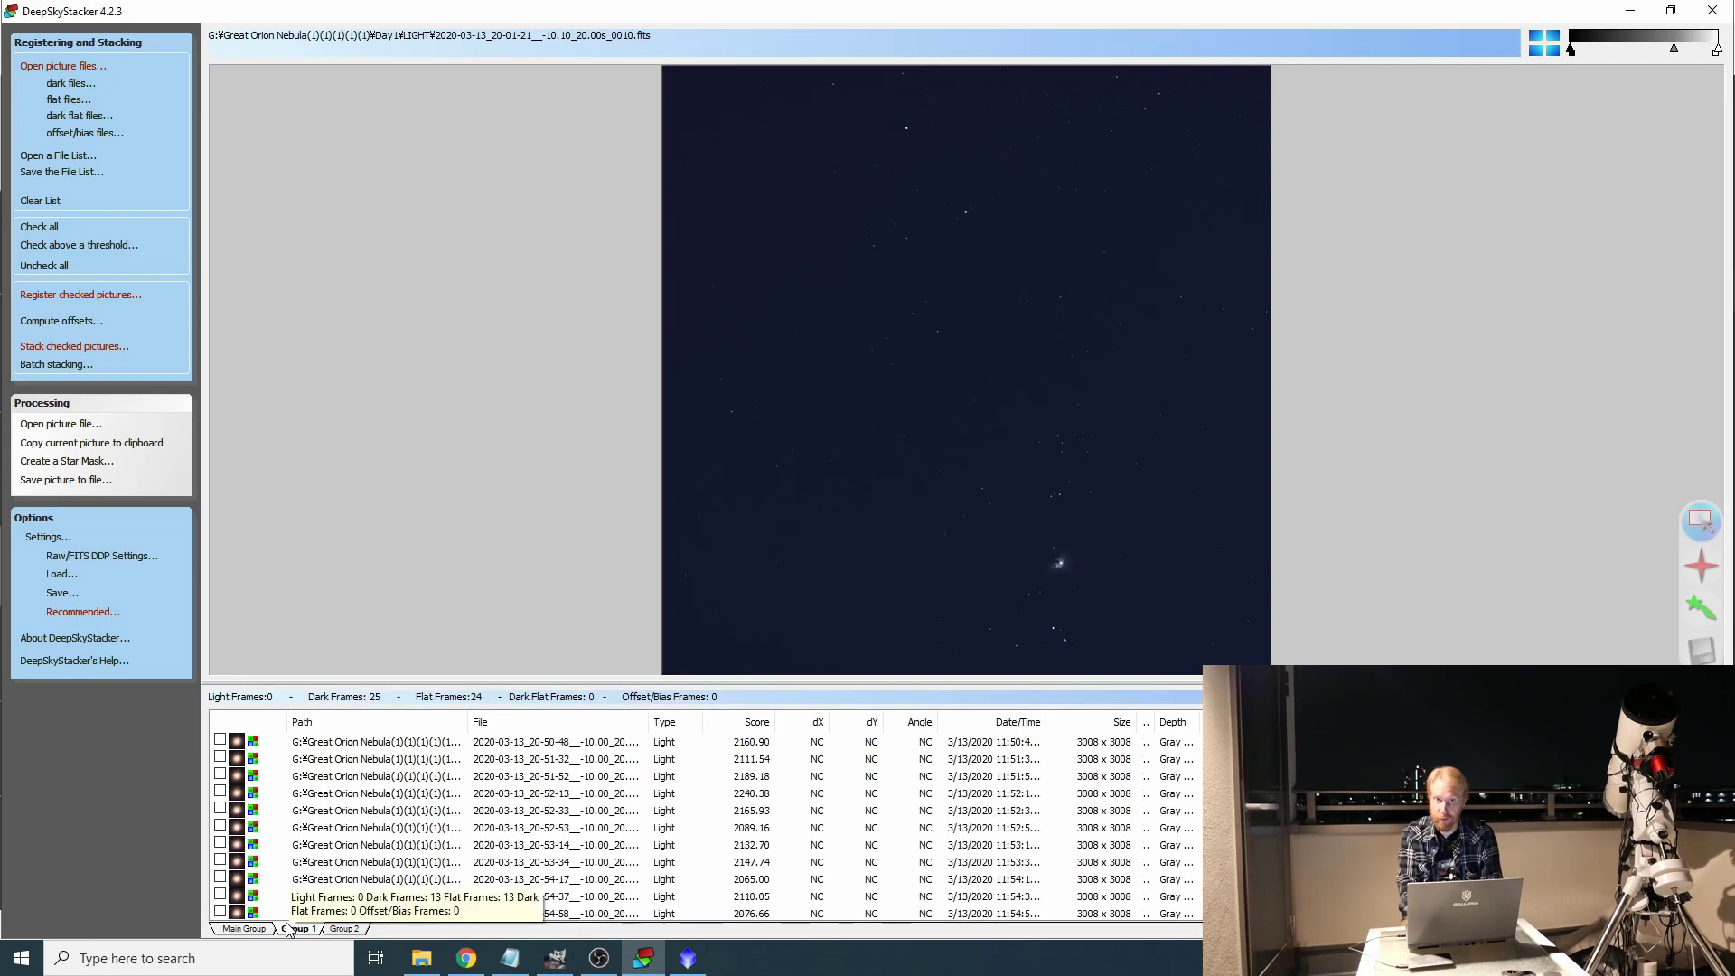
{"action": "left_click", "coordinate": [263, 930]}
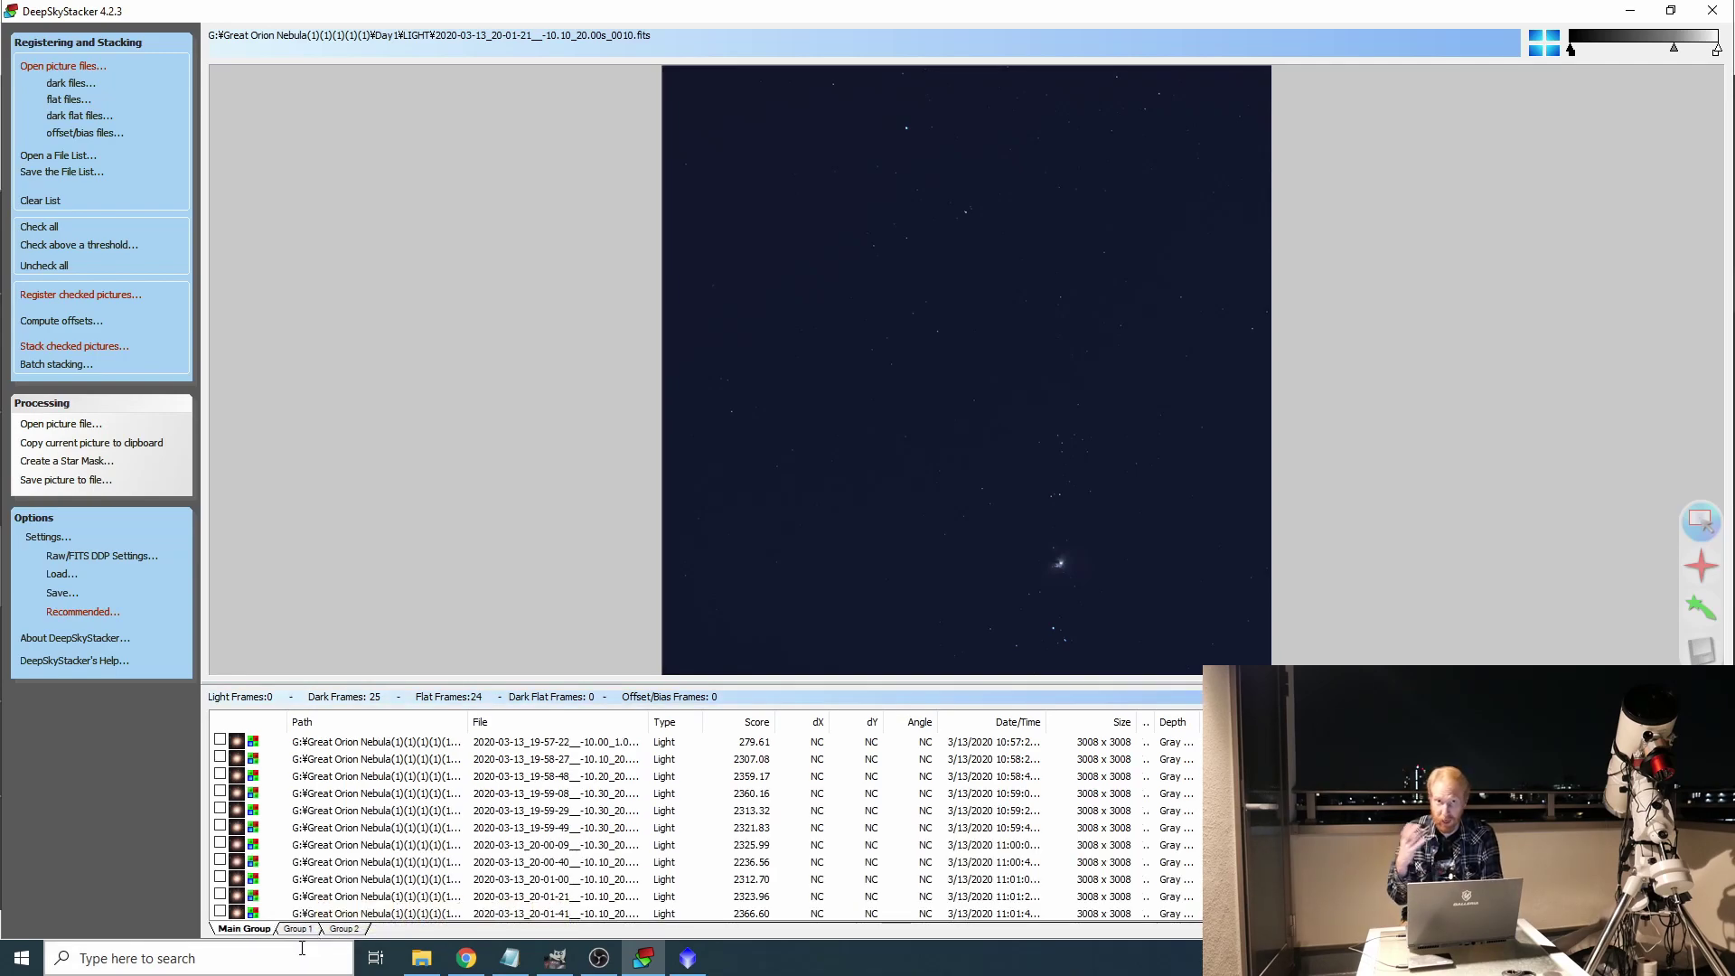
{"action": "left_click", "coordinate": [344, 929]}
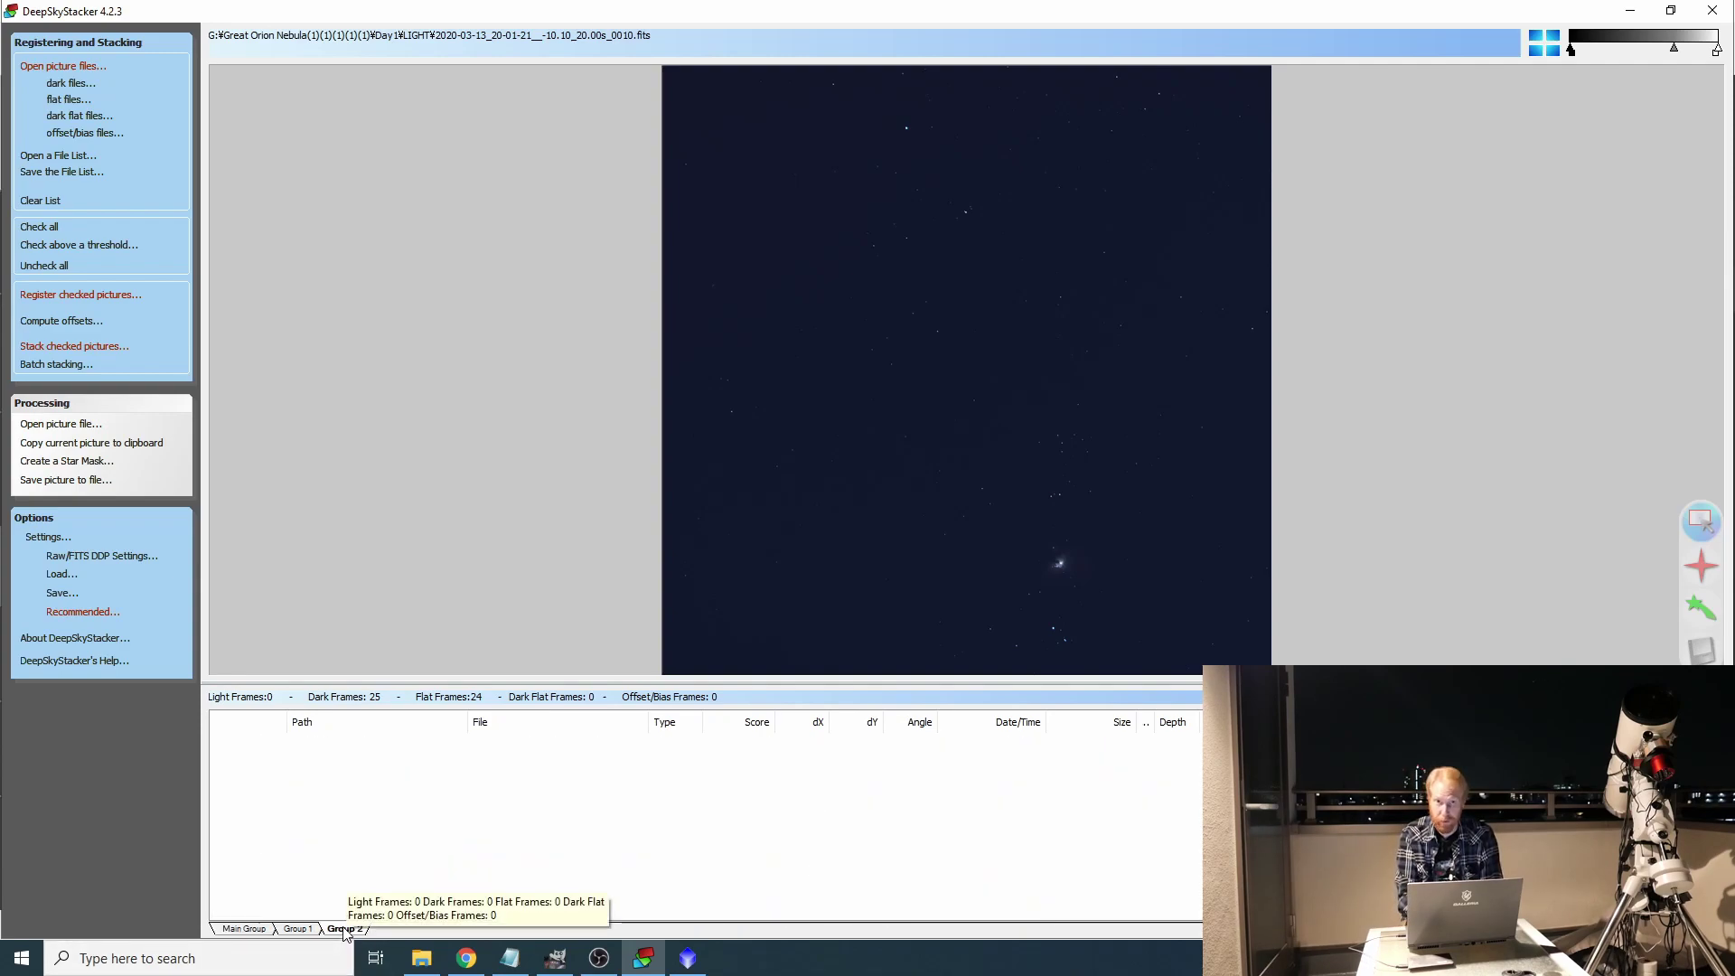
{"action": "left_click", "coordinate": [246, 930]}
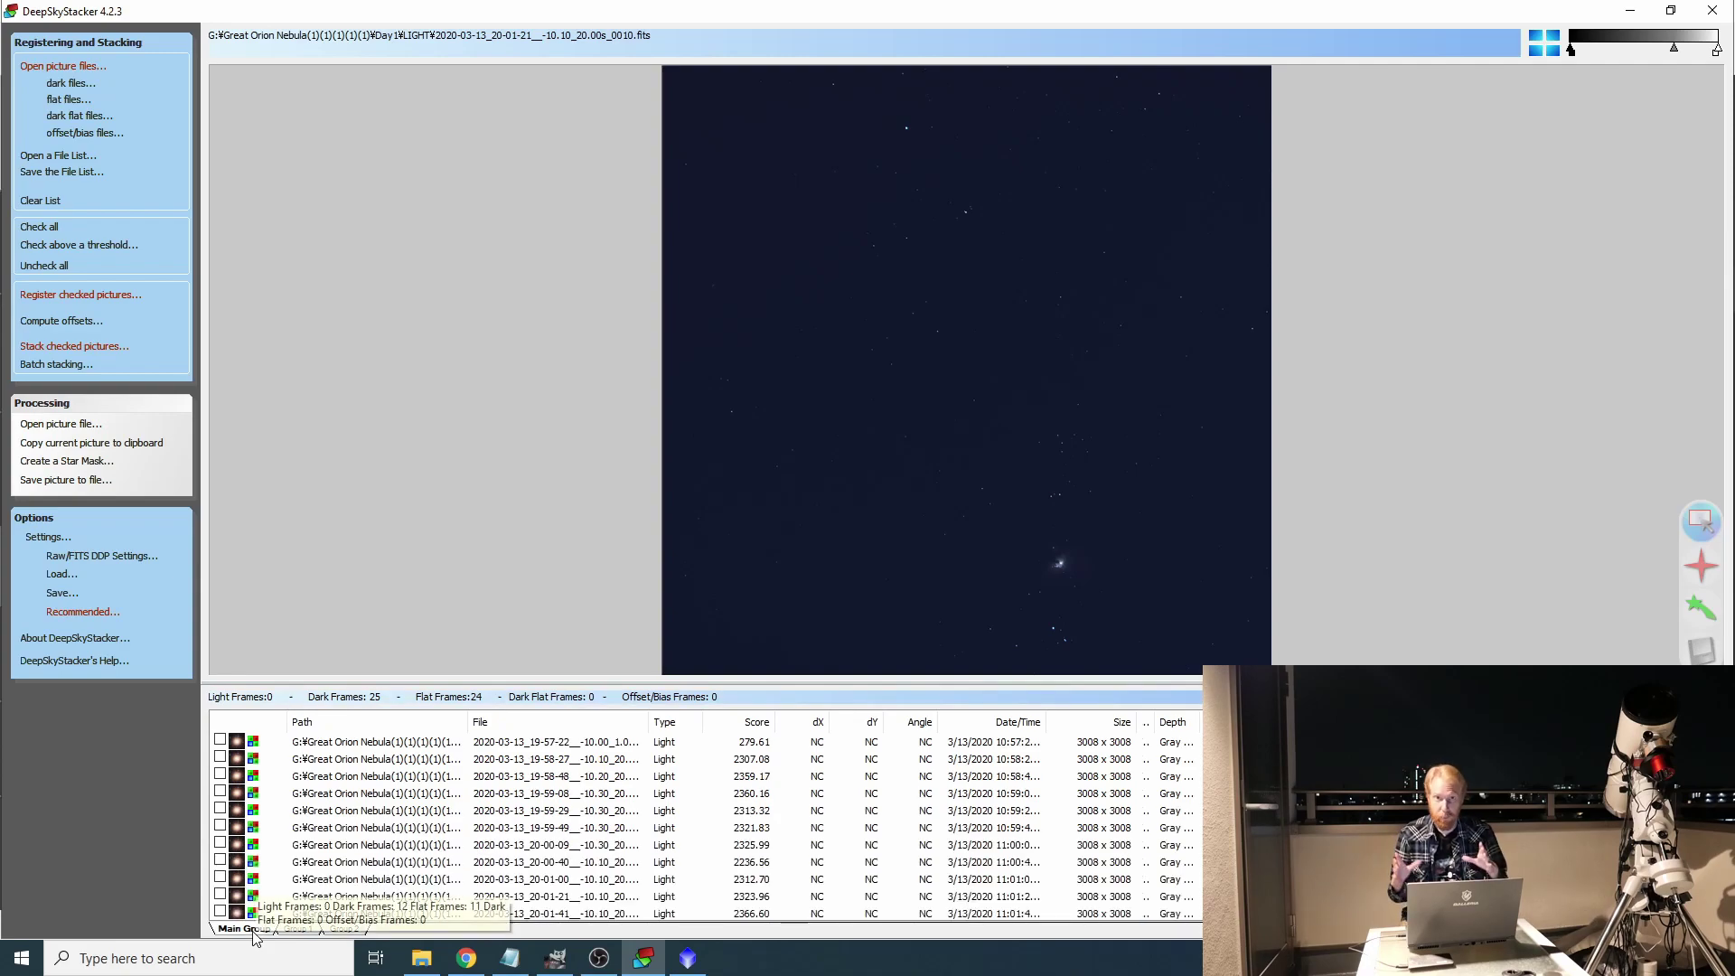
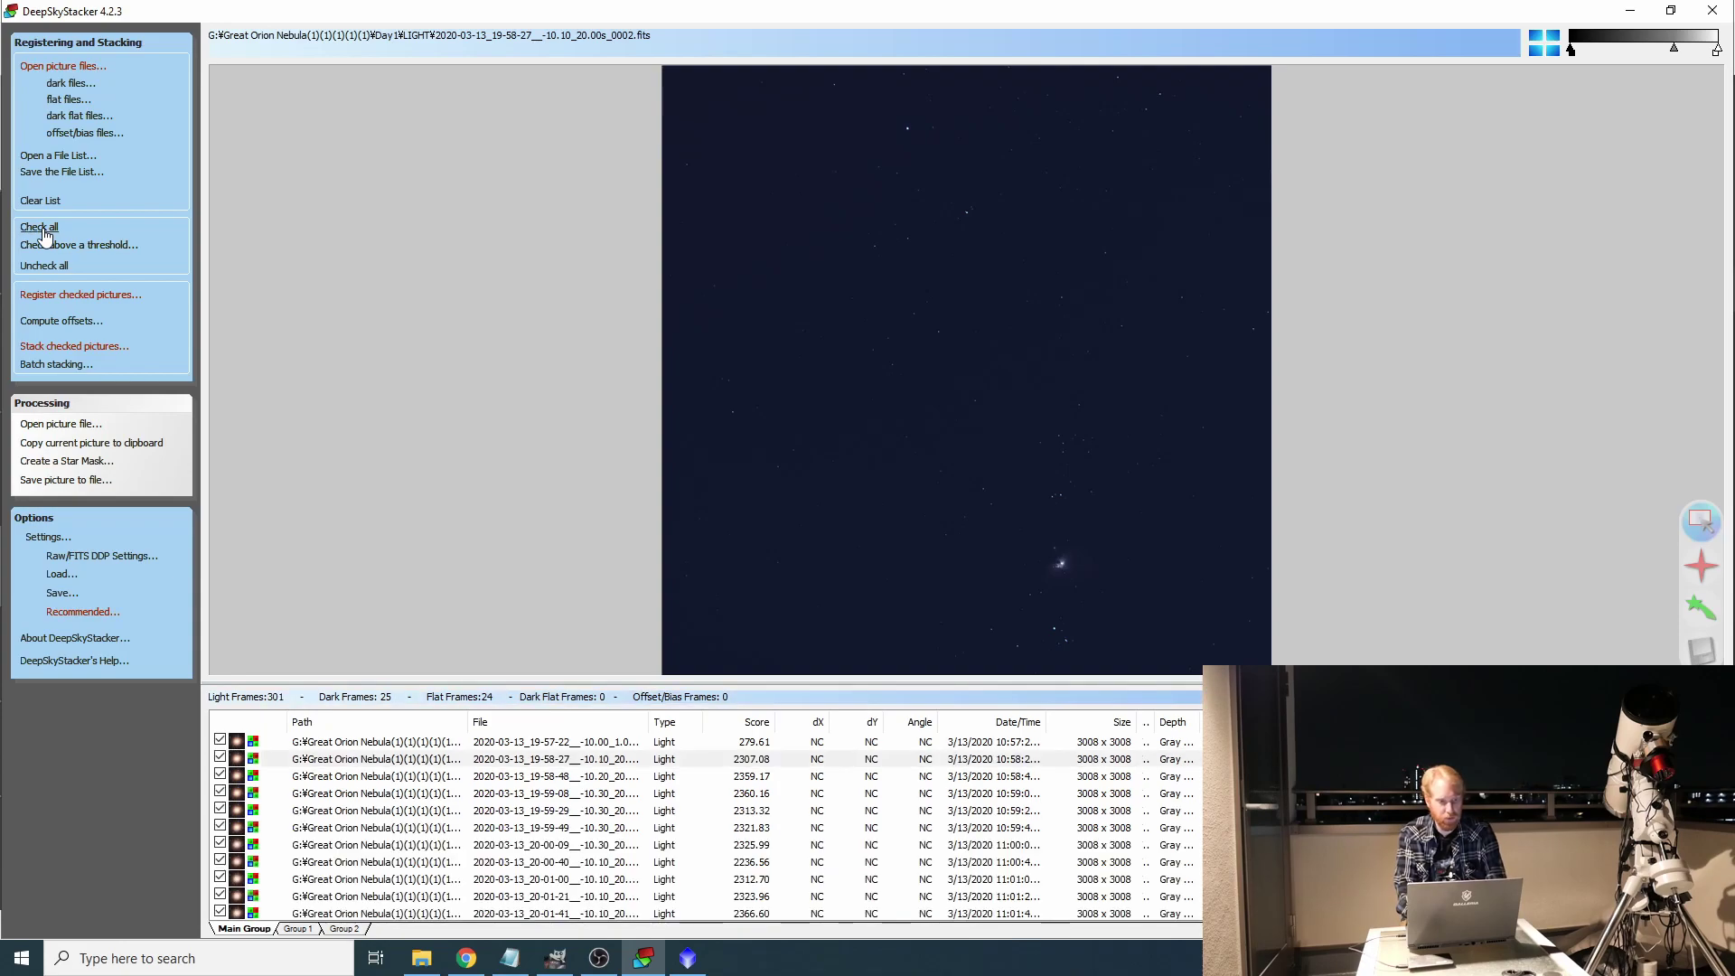
Check Group 1's frames, enable registering already registered pictures, and try to register and stack the checked frames
{"action": "left_click", "coordinate": [312, 931]}
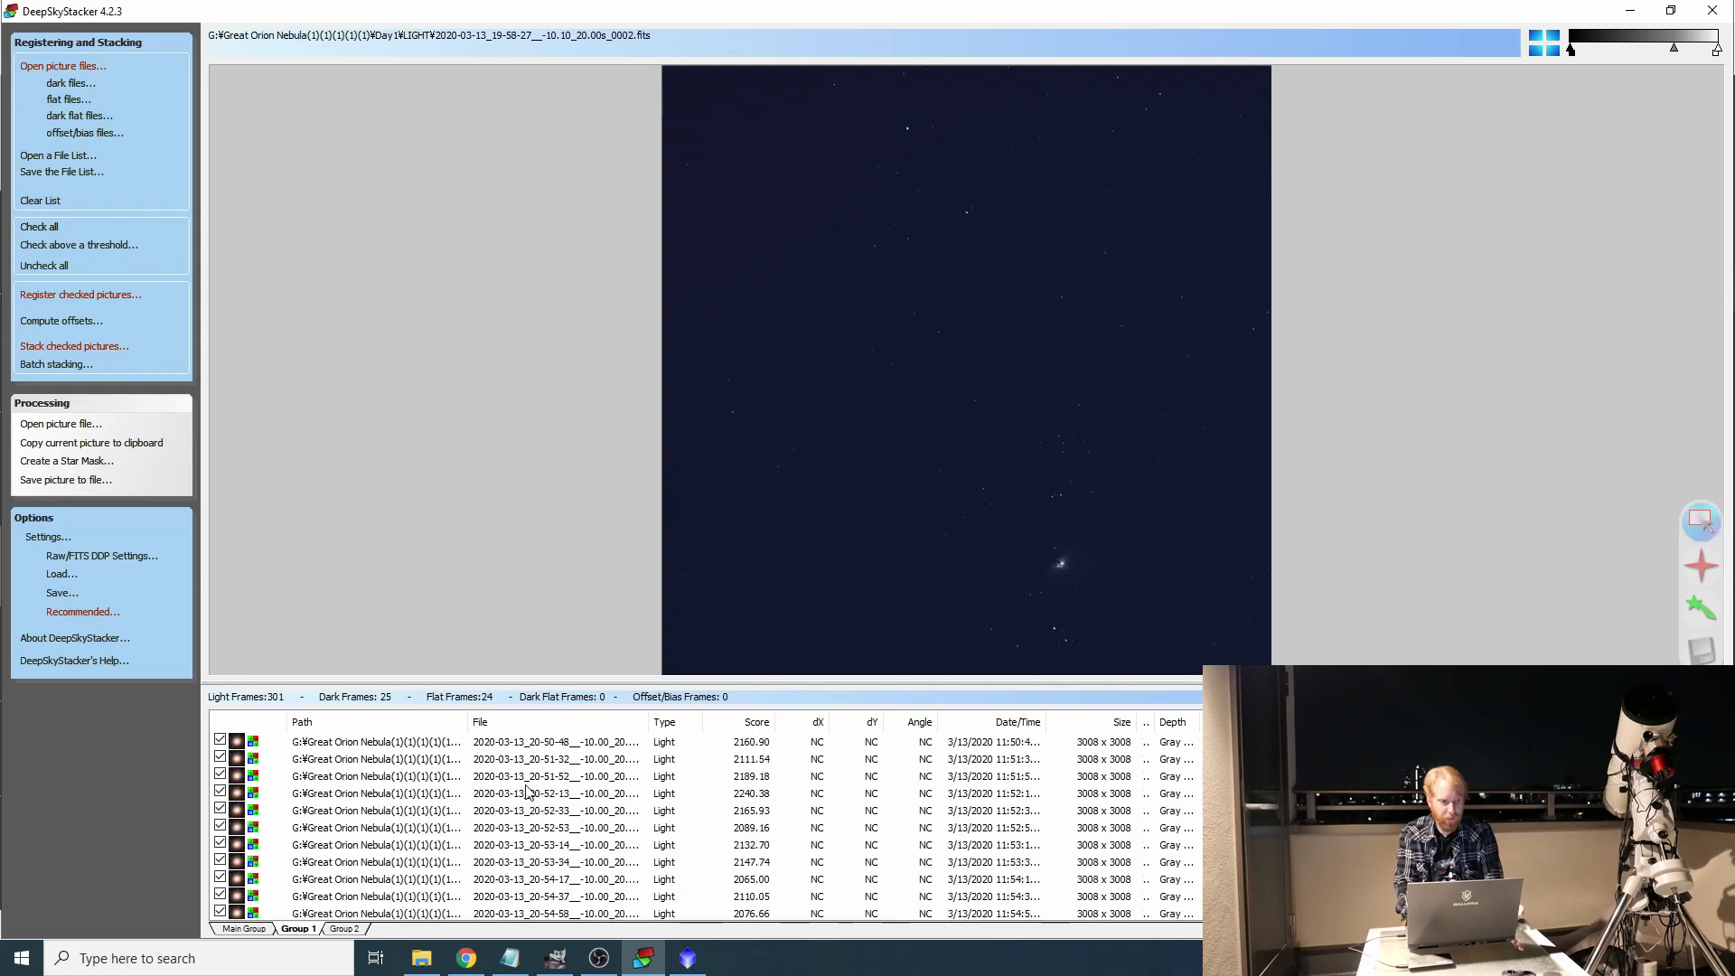
{"action": "left_click", "coordinate": [99, 296]}
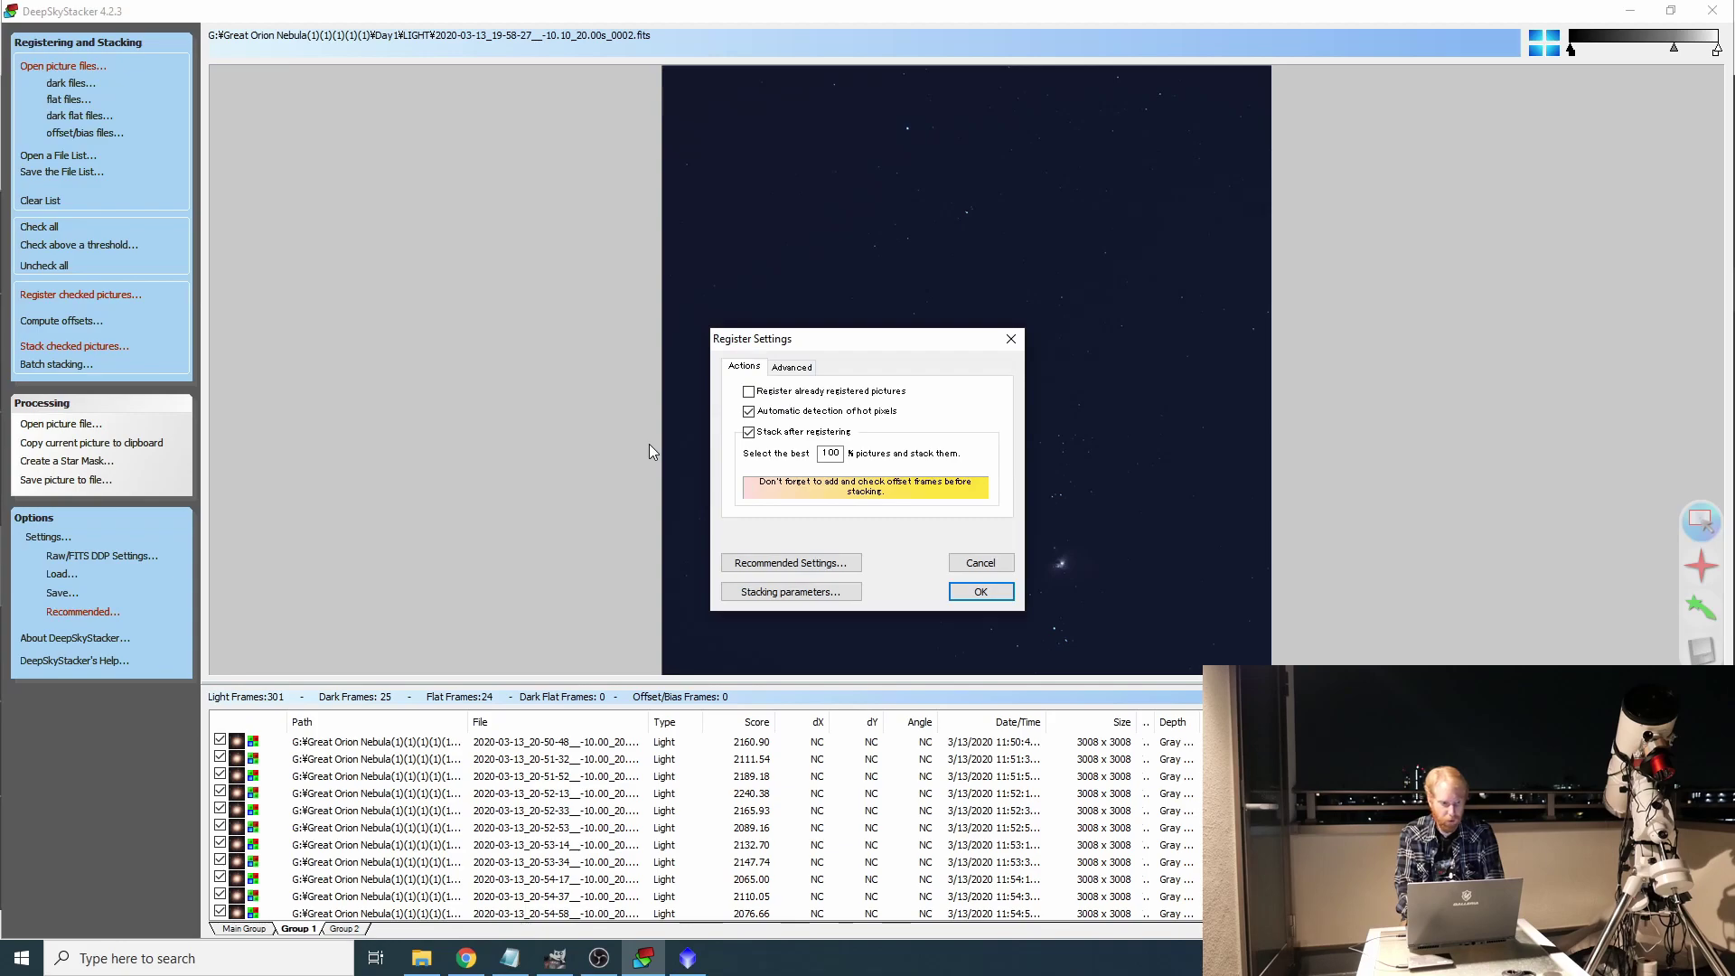
{"action": "left_click", "coordinate": [770, 392]}
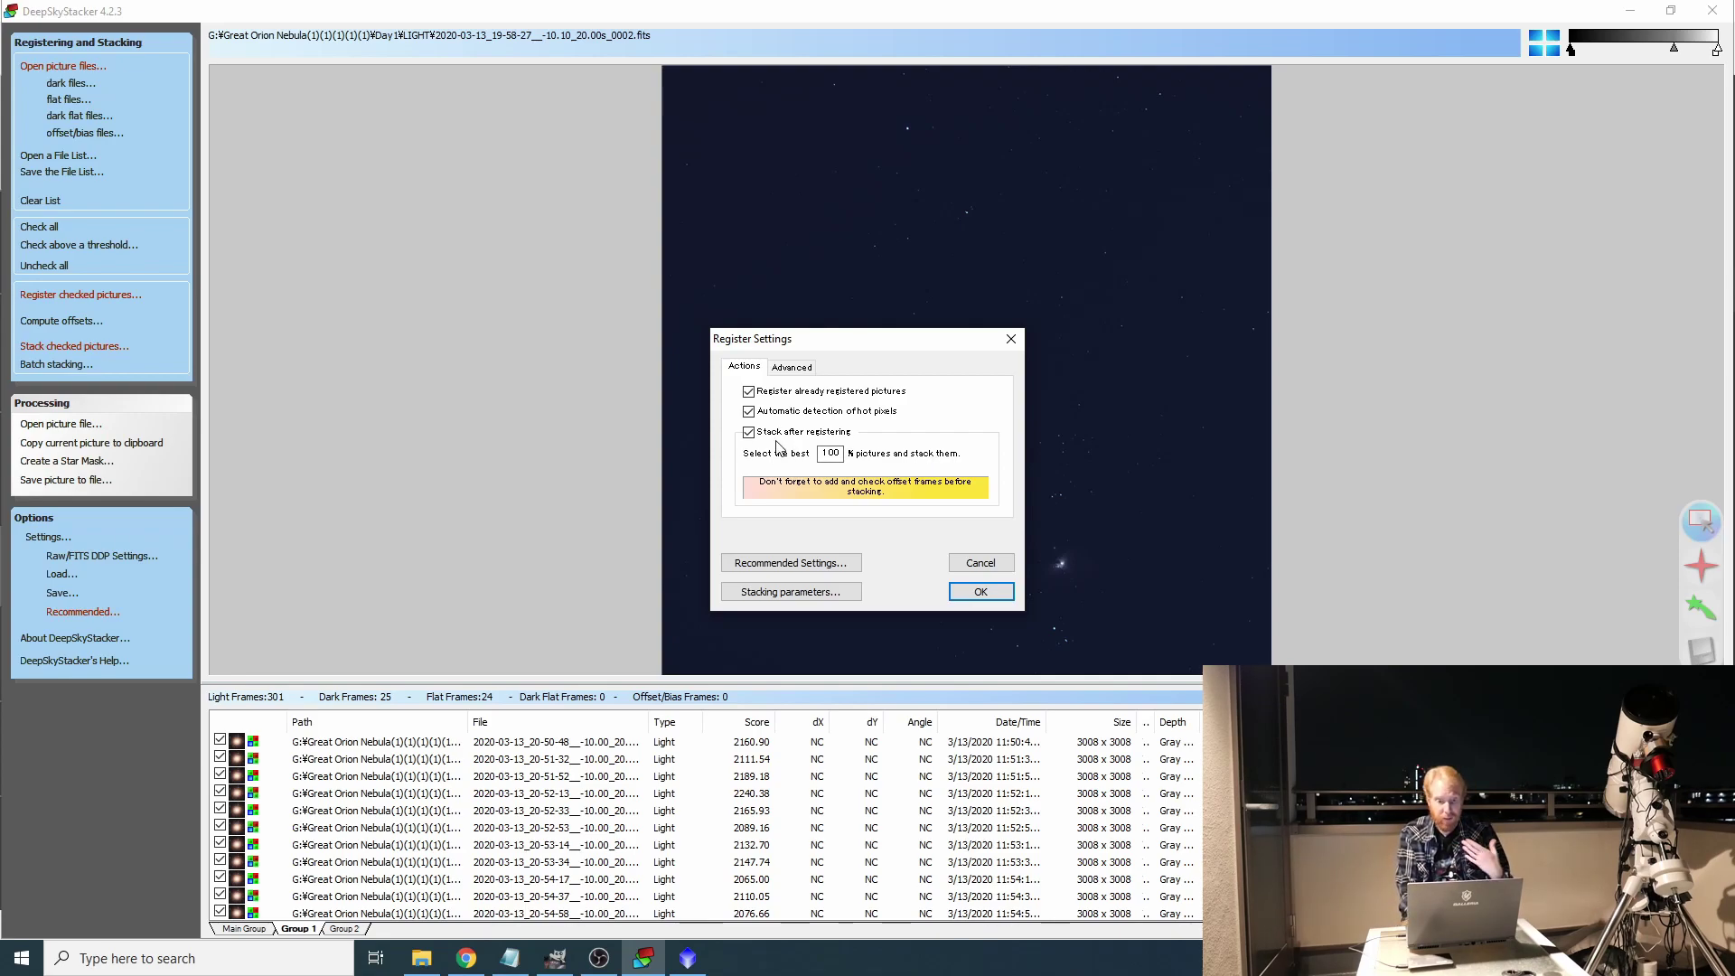
{"action": "left_click", "coordinate": [984, 592]}
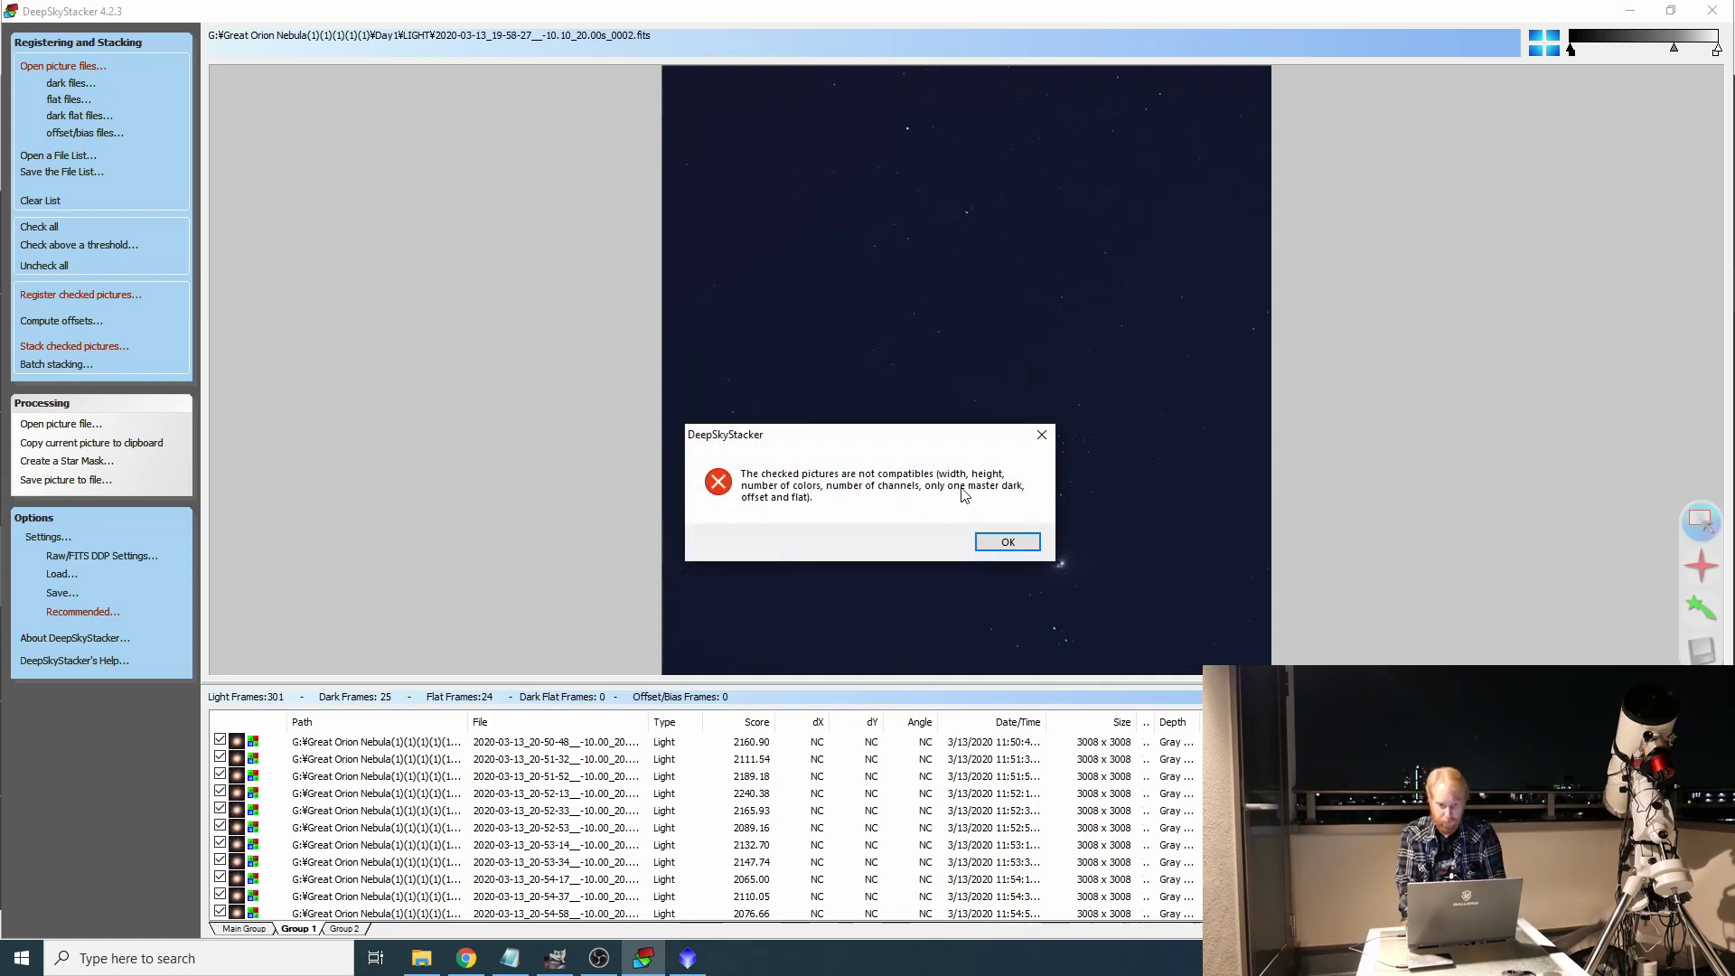
{"action": "left_click", "coordinate": [1007, 544]}
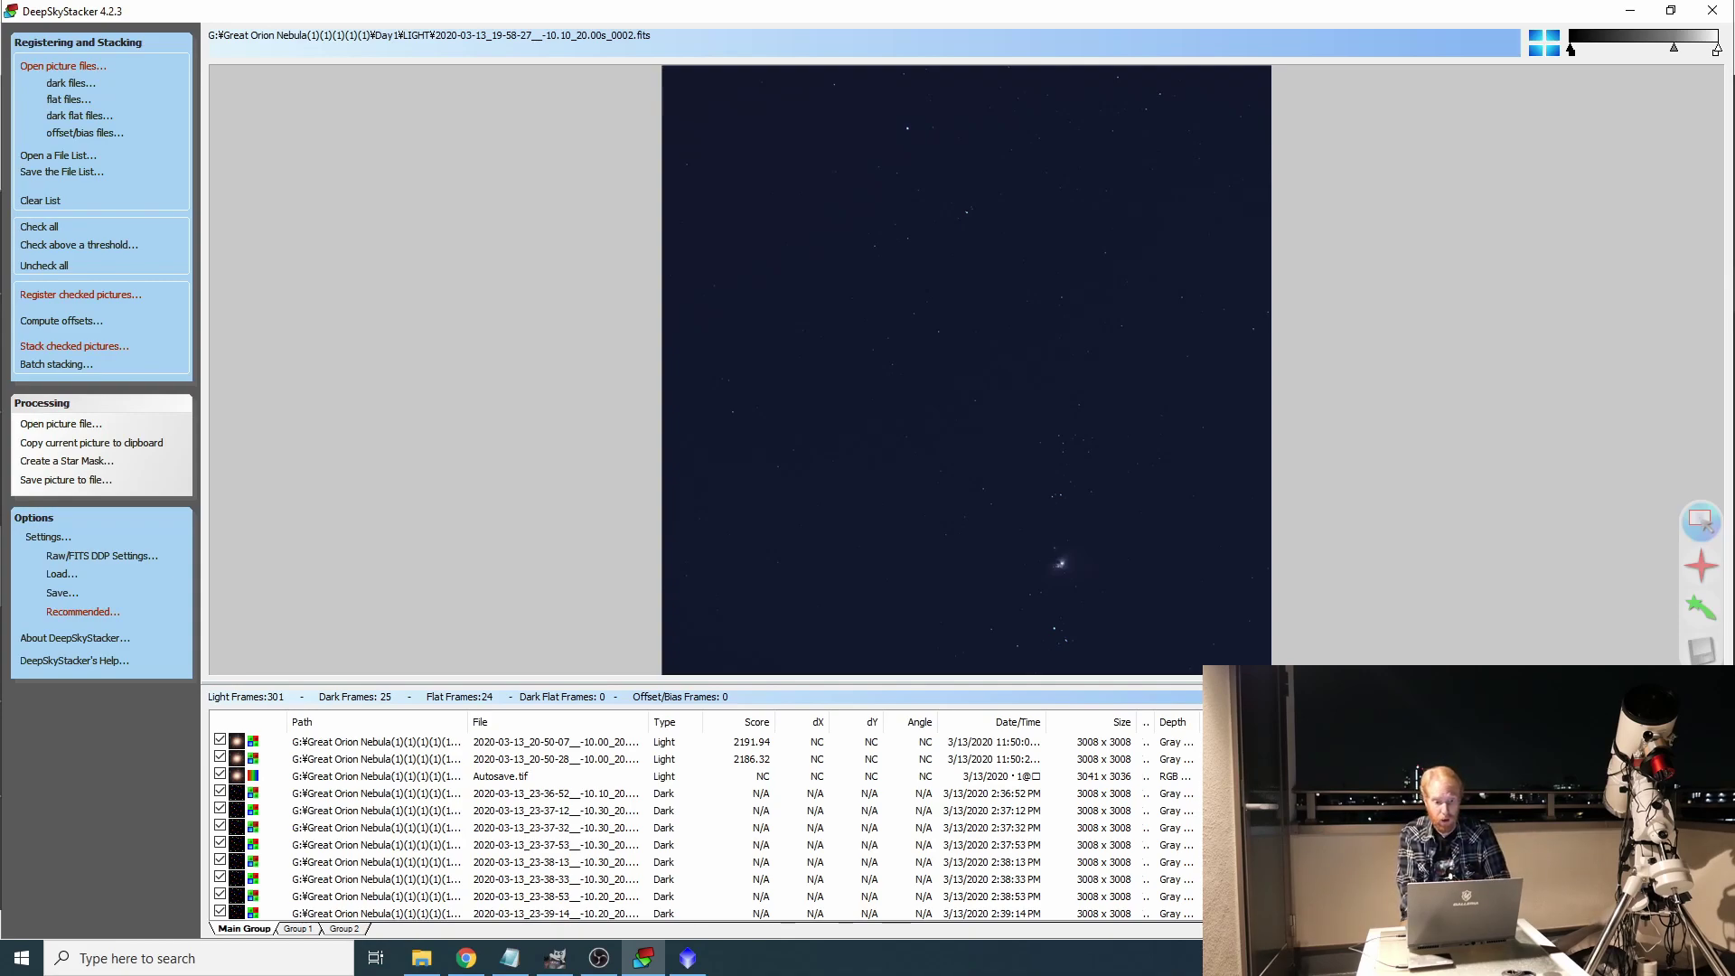
Try to exclude Autosave.tif from the main group's light frames and rerun registering and stacking
{"action": "left_click", "coordinate": [219, 777]}
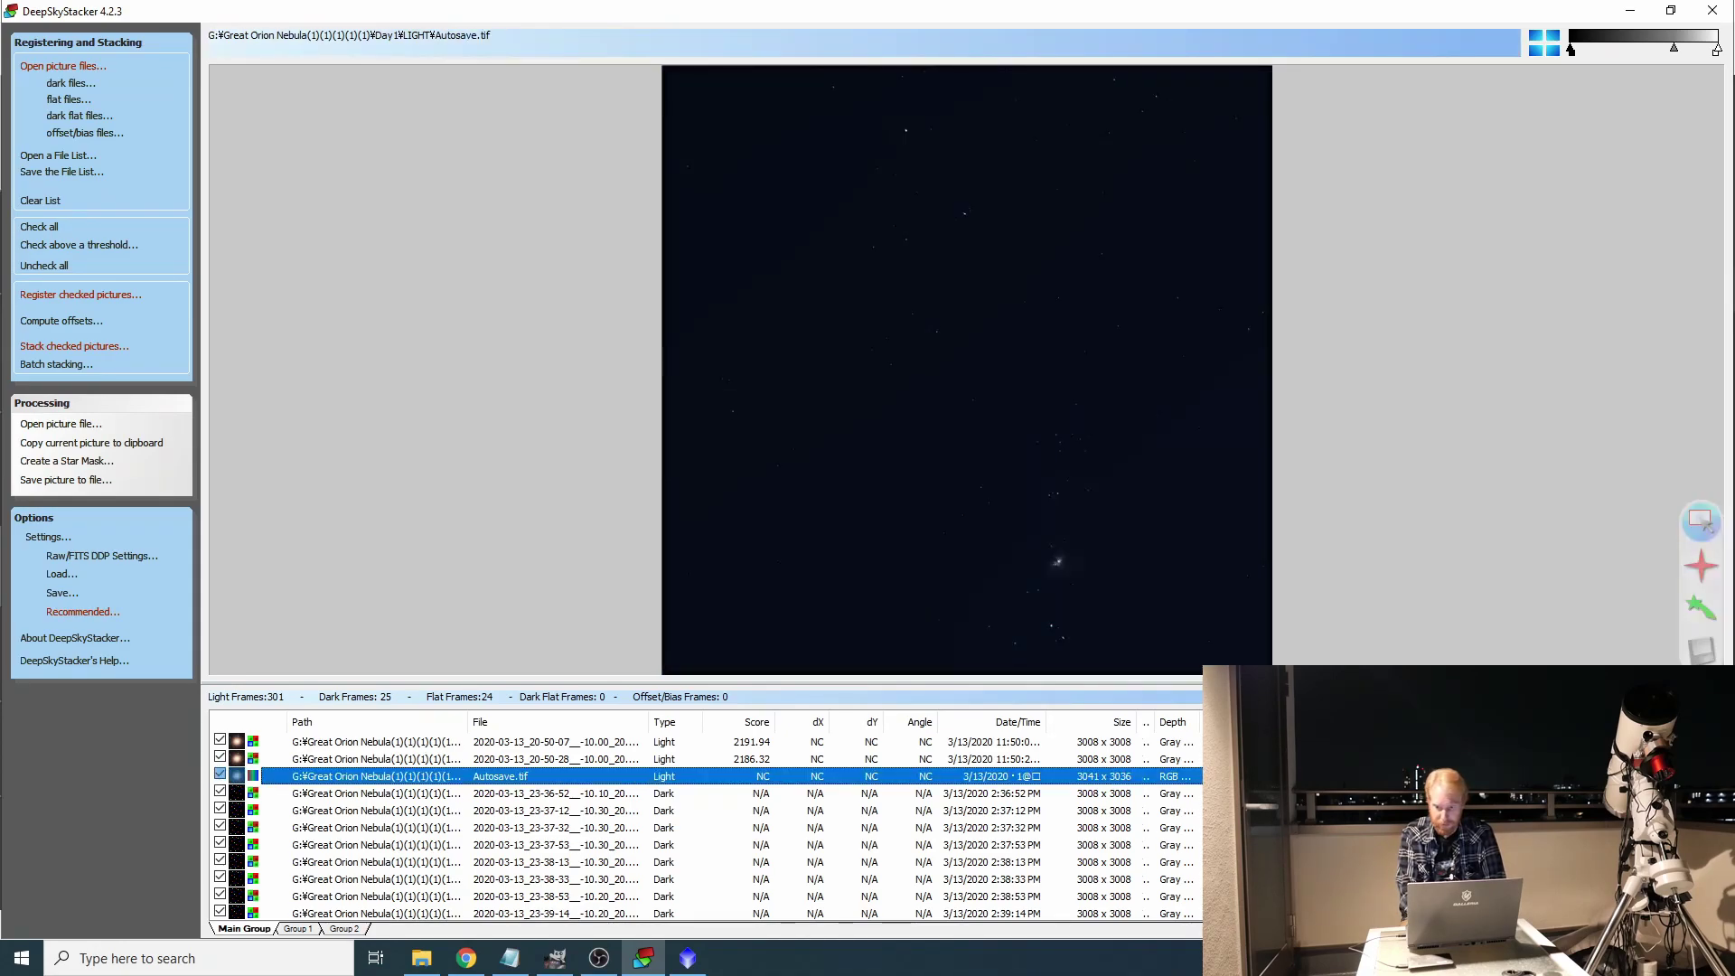
{"action": "scroll", "coordinate": [705, 822], "scroll_direction": "down", "scroll_amount": 10}
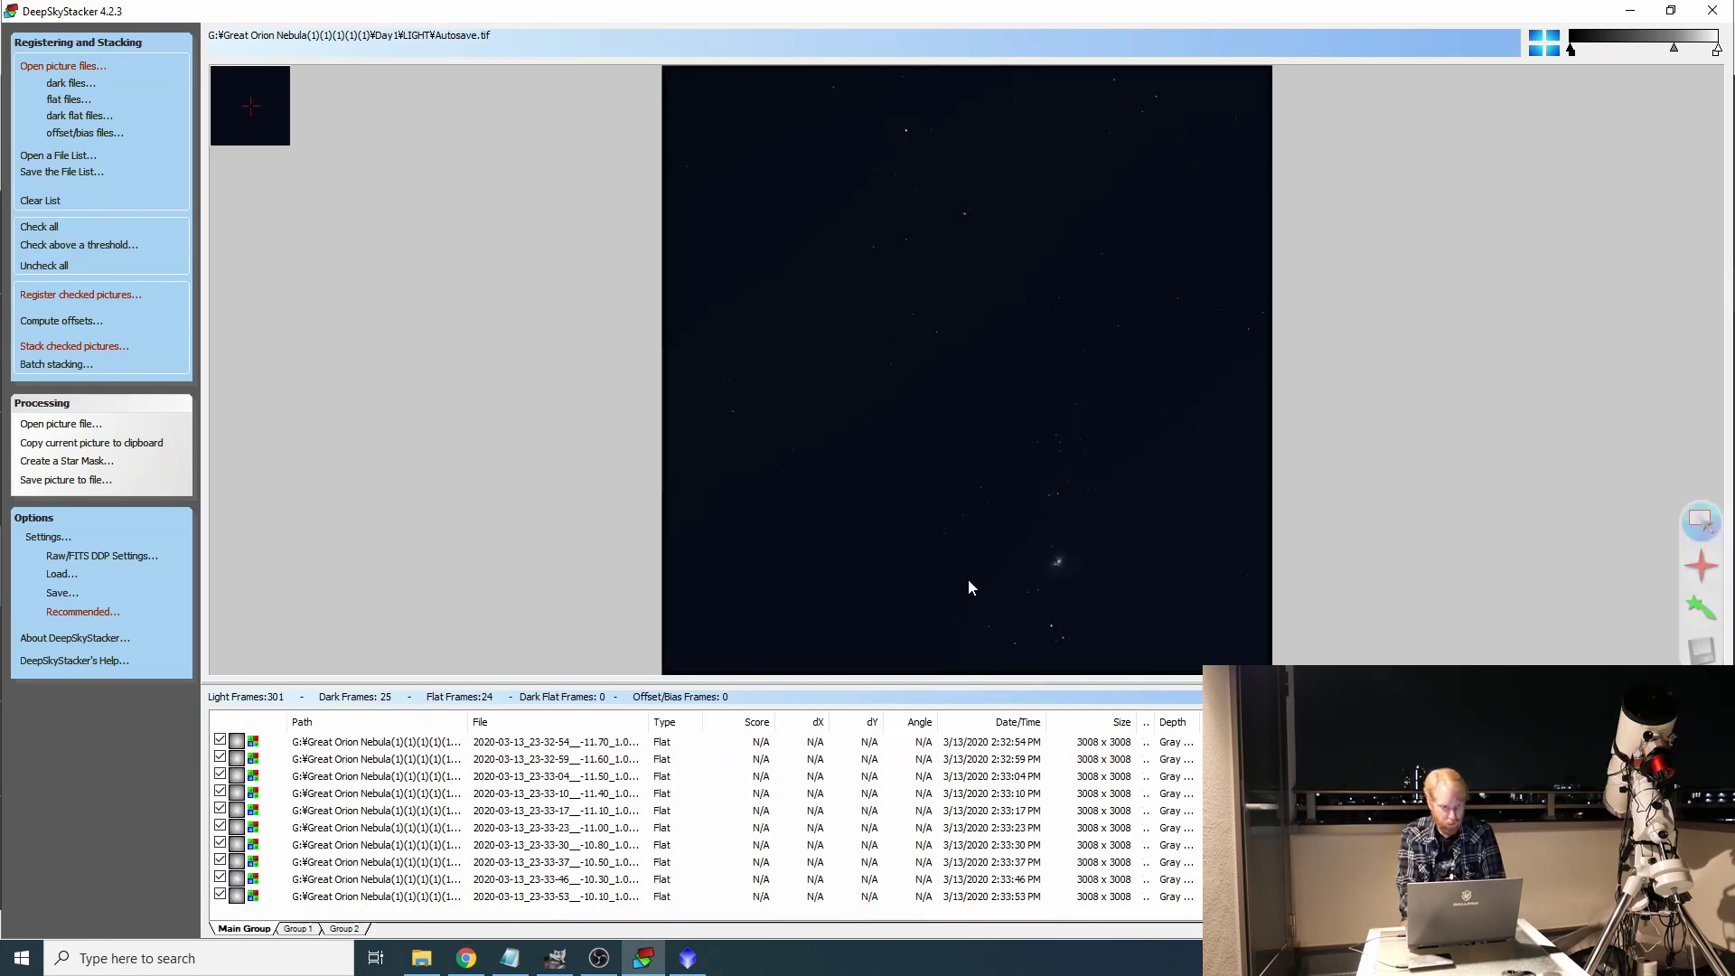
{"action": "left_click", "coordinate": [73, 296]}
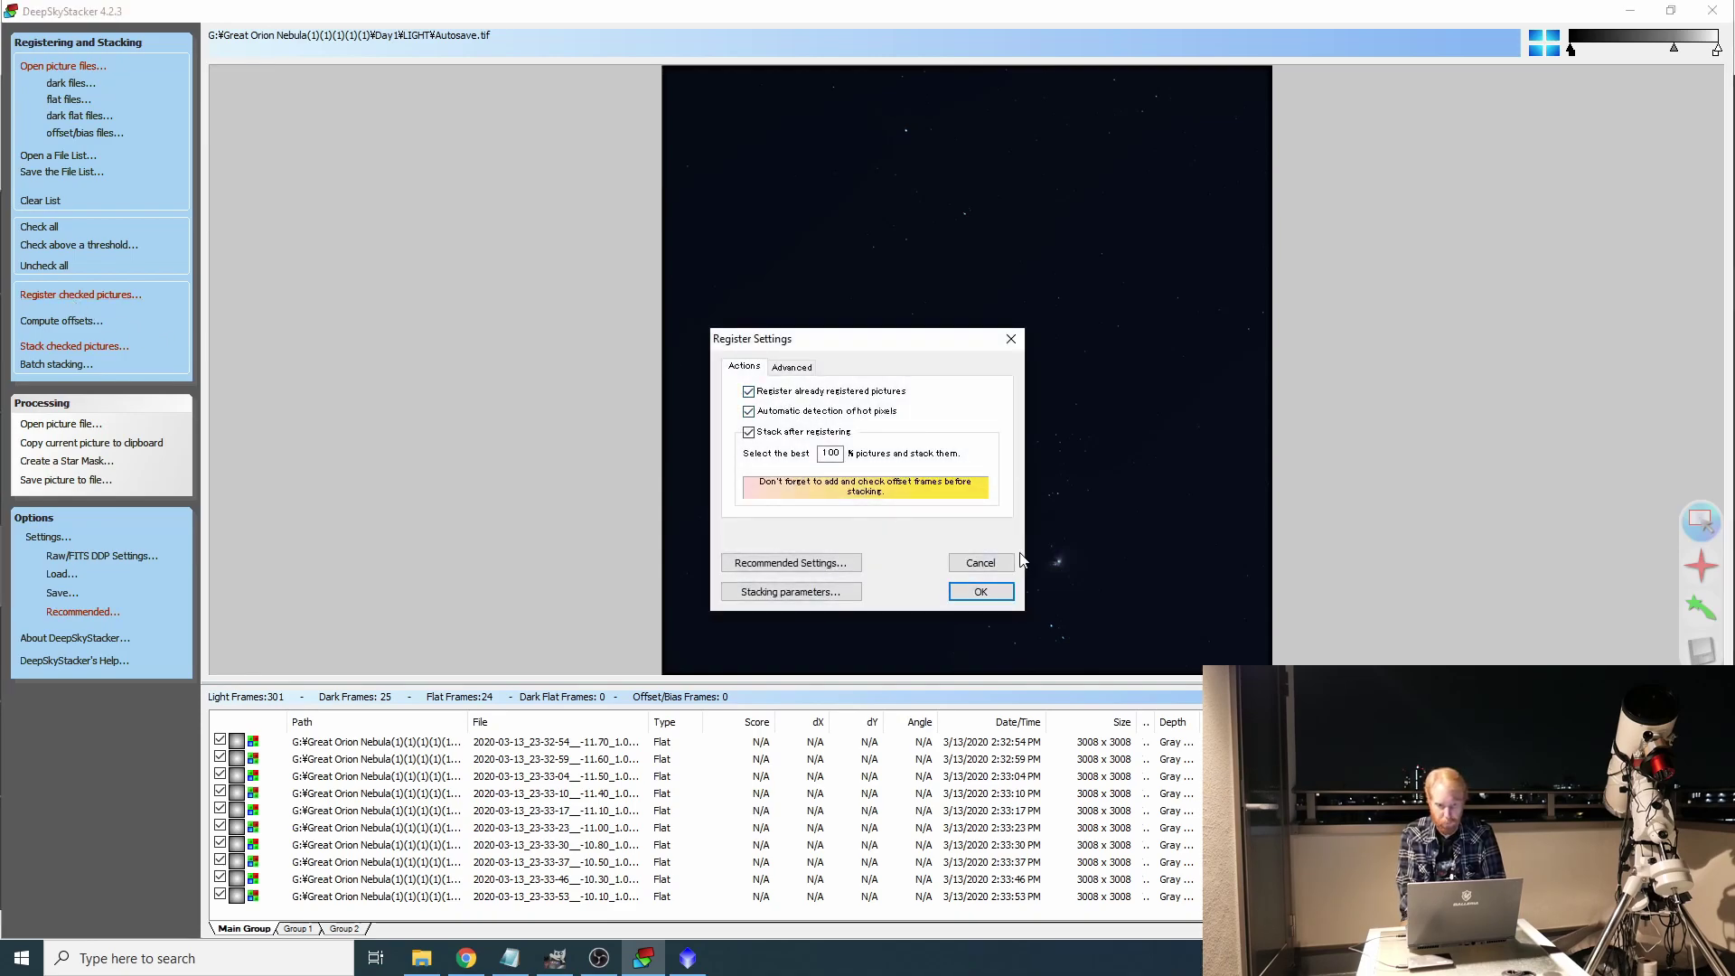
{"action": "left_click", "coordinate": [979, 590]}
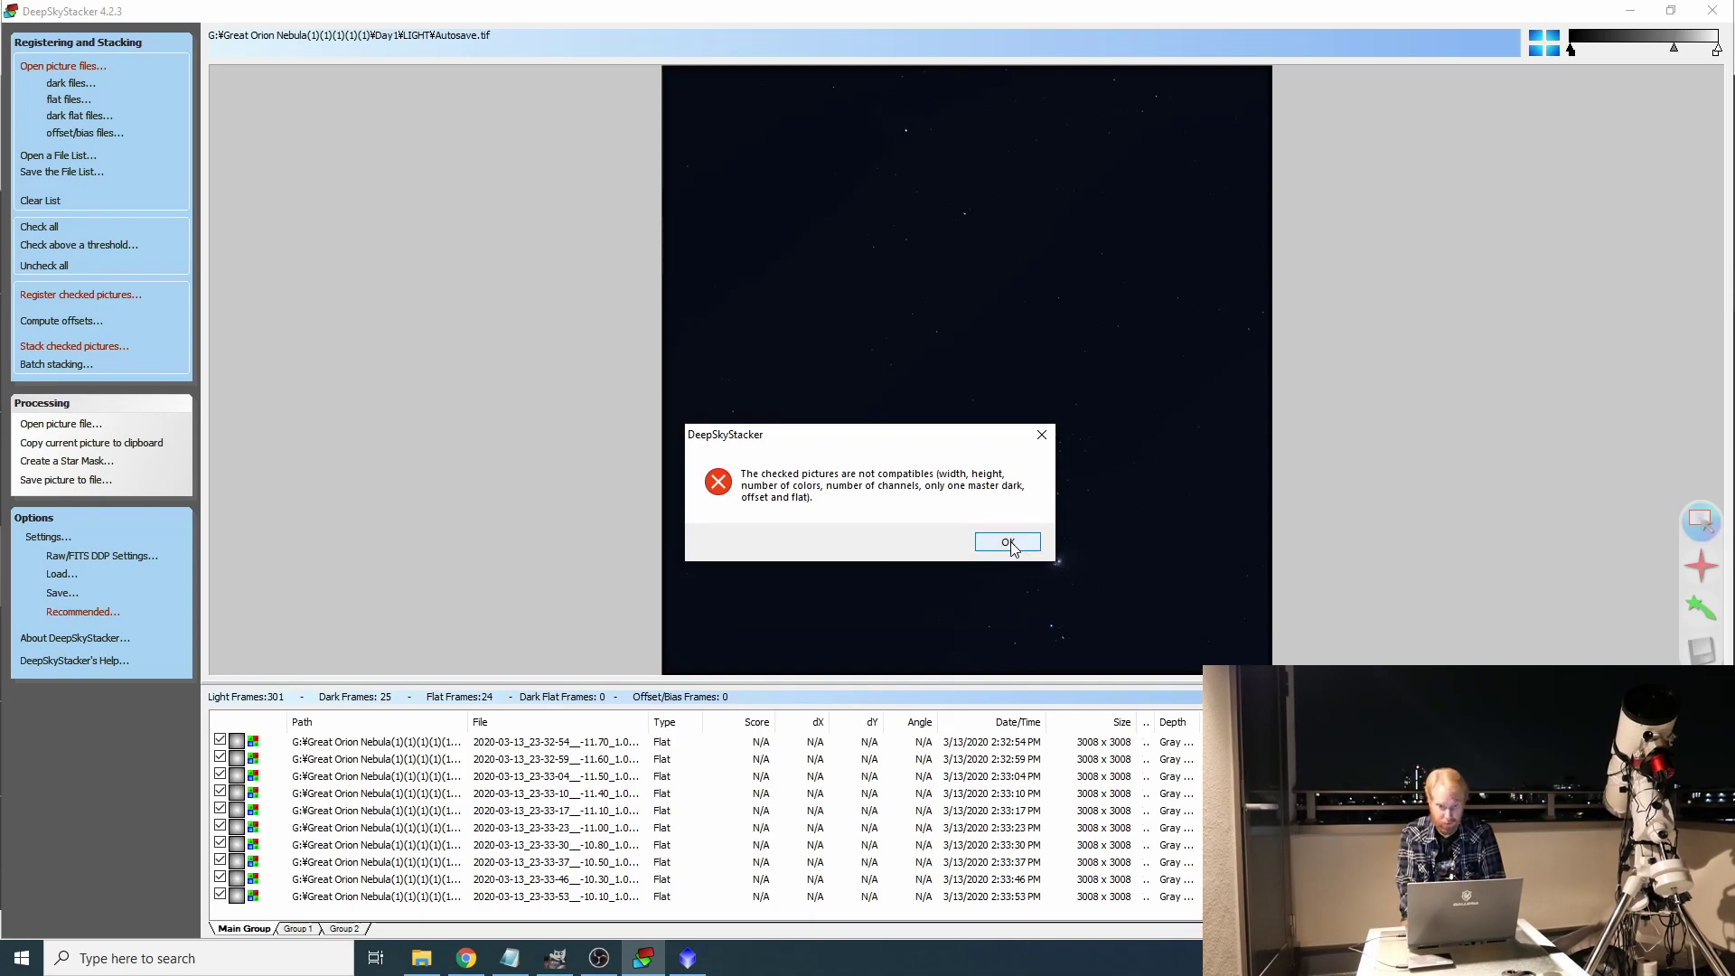
{"action": "left_click", "coordinate": [1007, 542]}
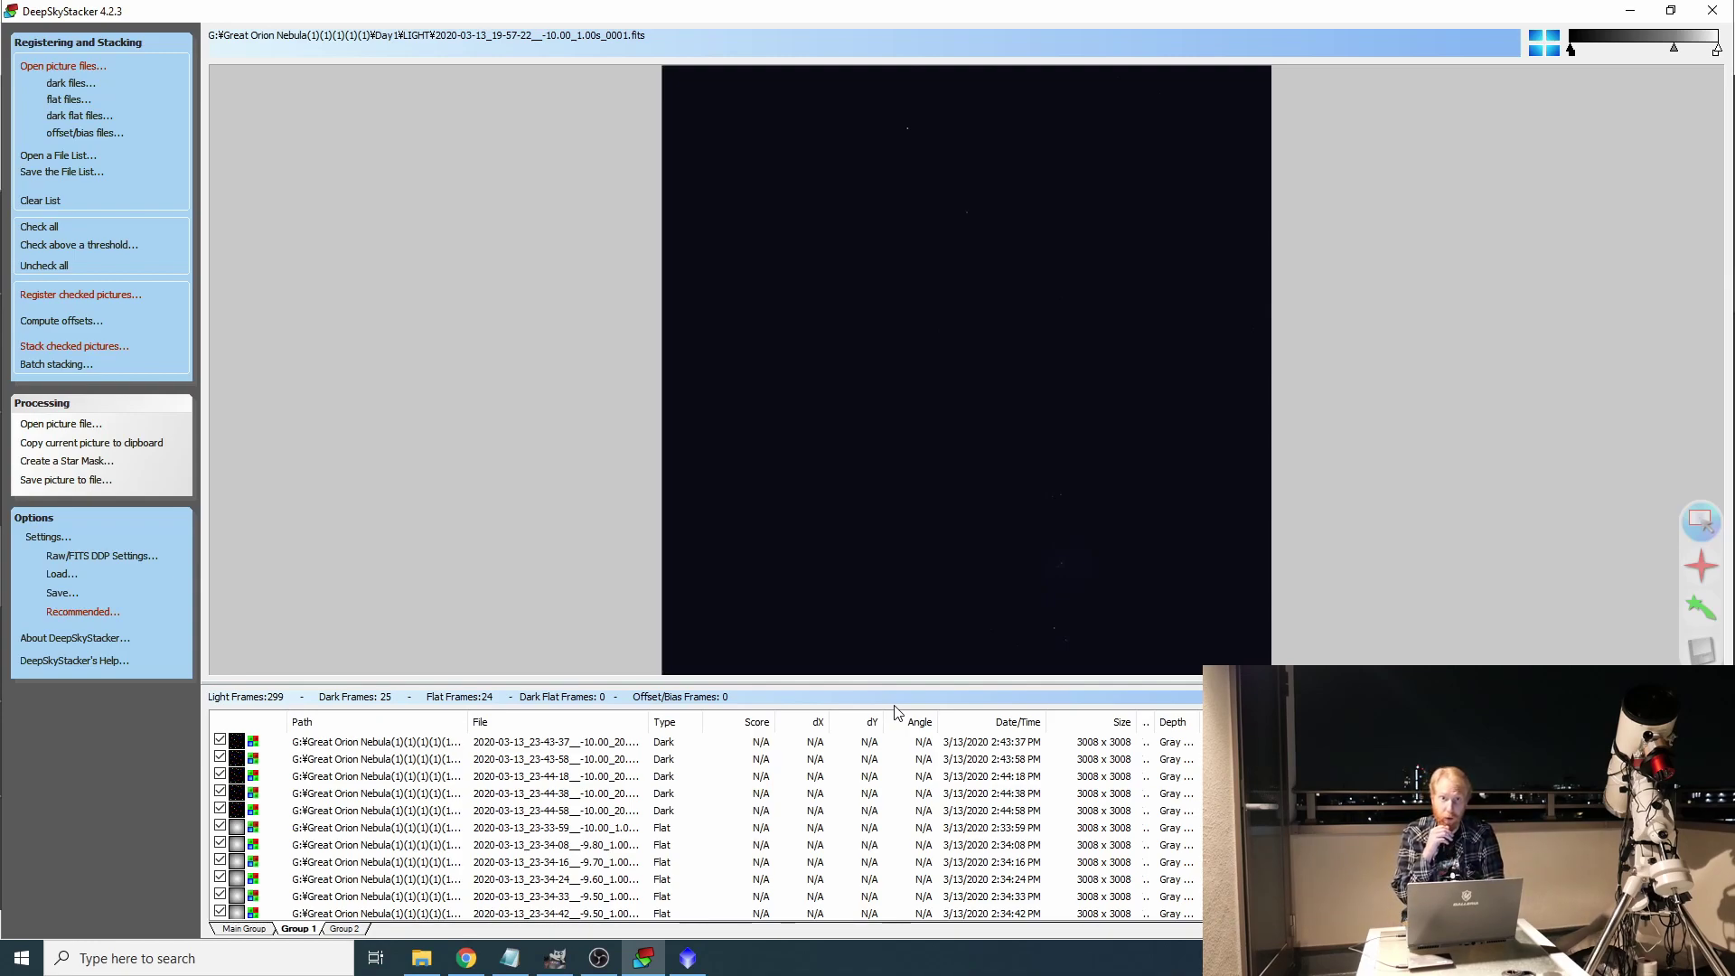
Register the checked frames of both groups, review the stacking steps, and stack them in Mosaic mode with automatic alignment
{"action": "left_click", "coordinate": [106, 299]}
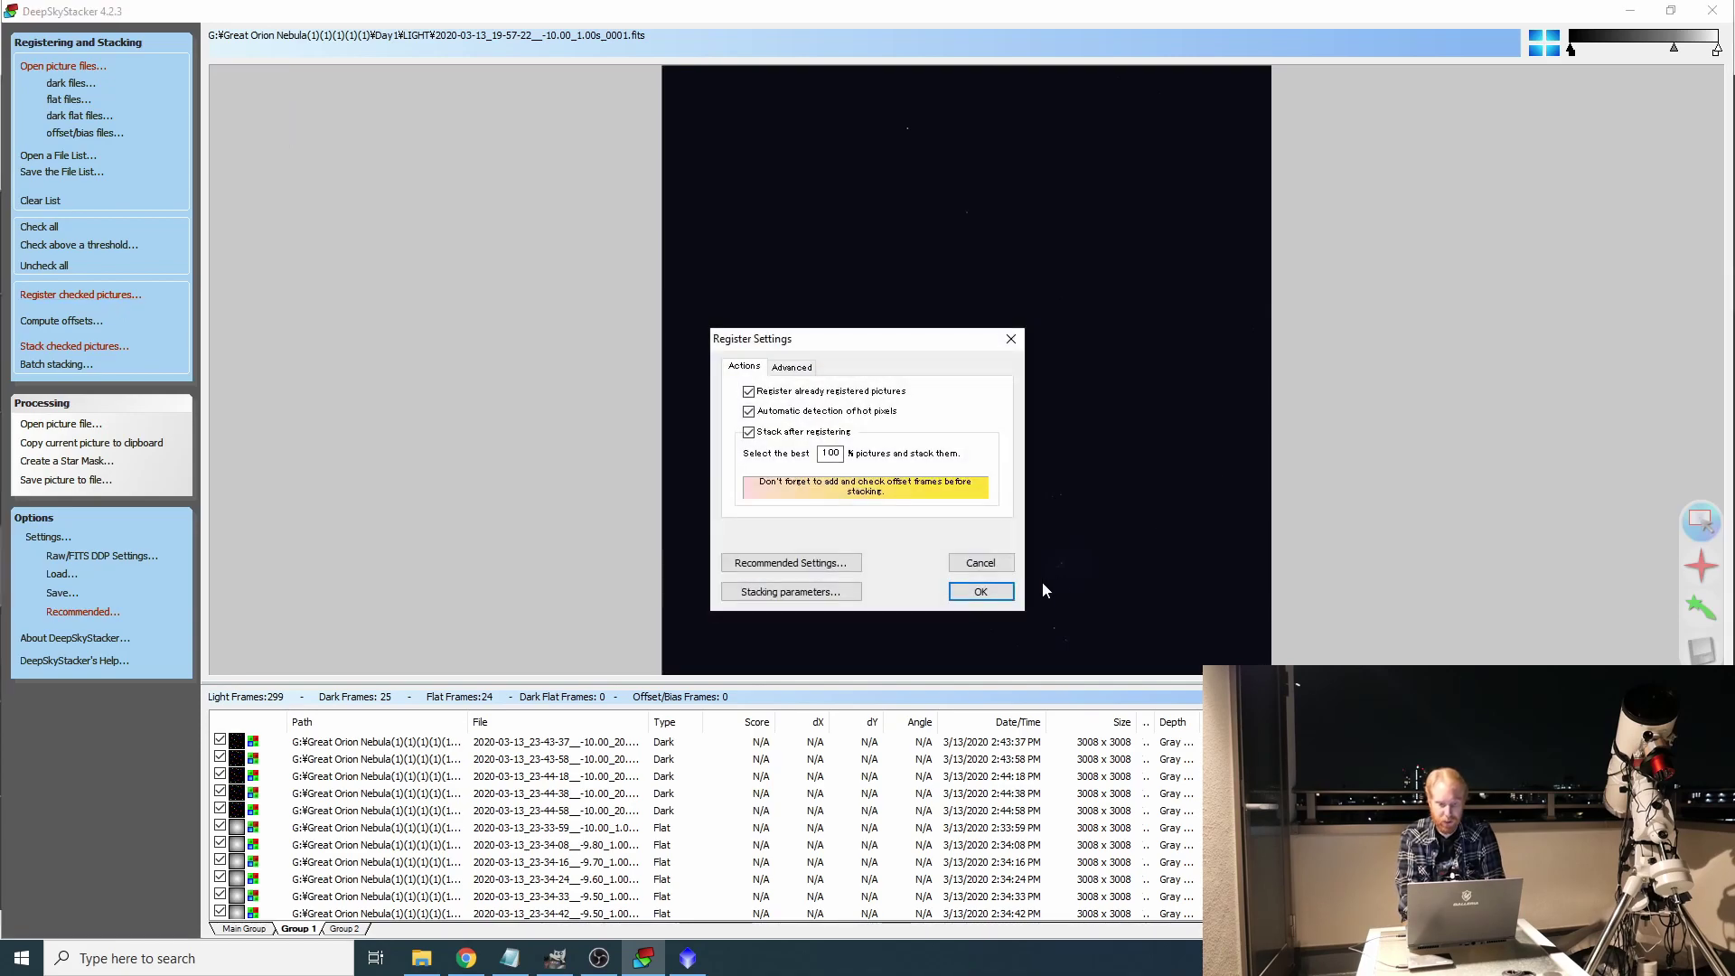
{"action": "left_click", "coordinate": [992, 591]}
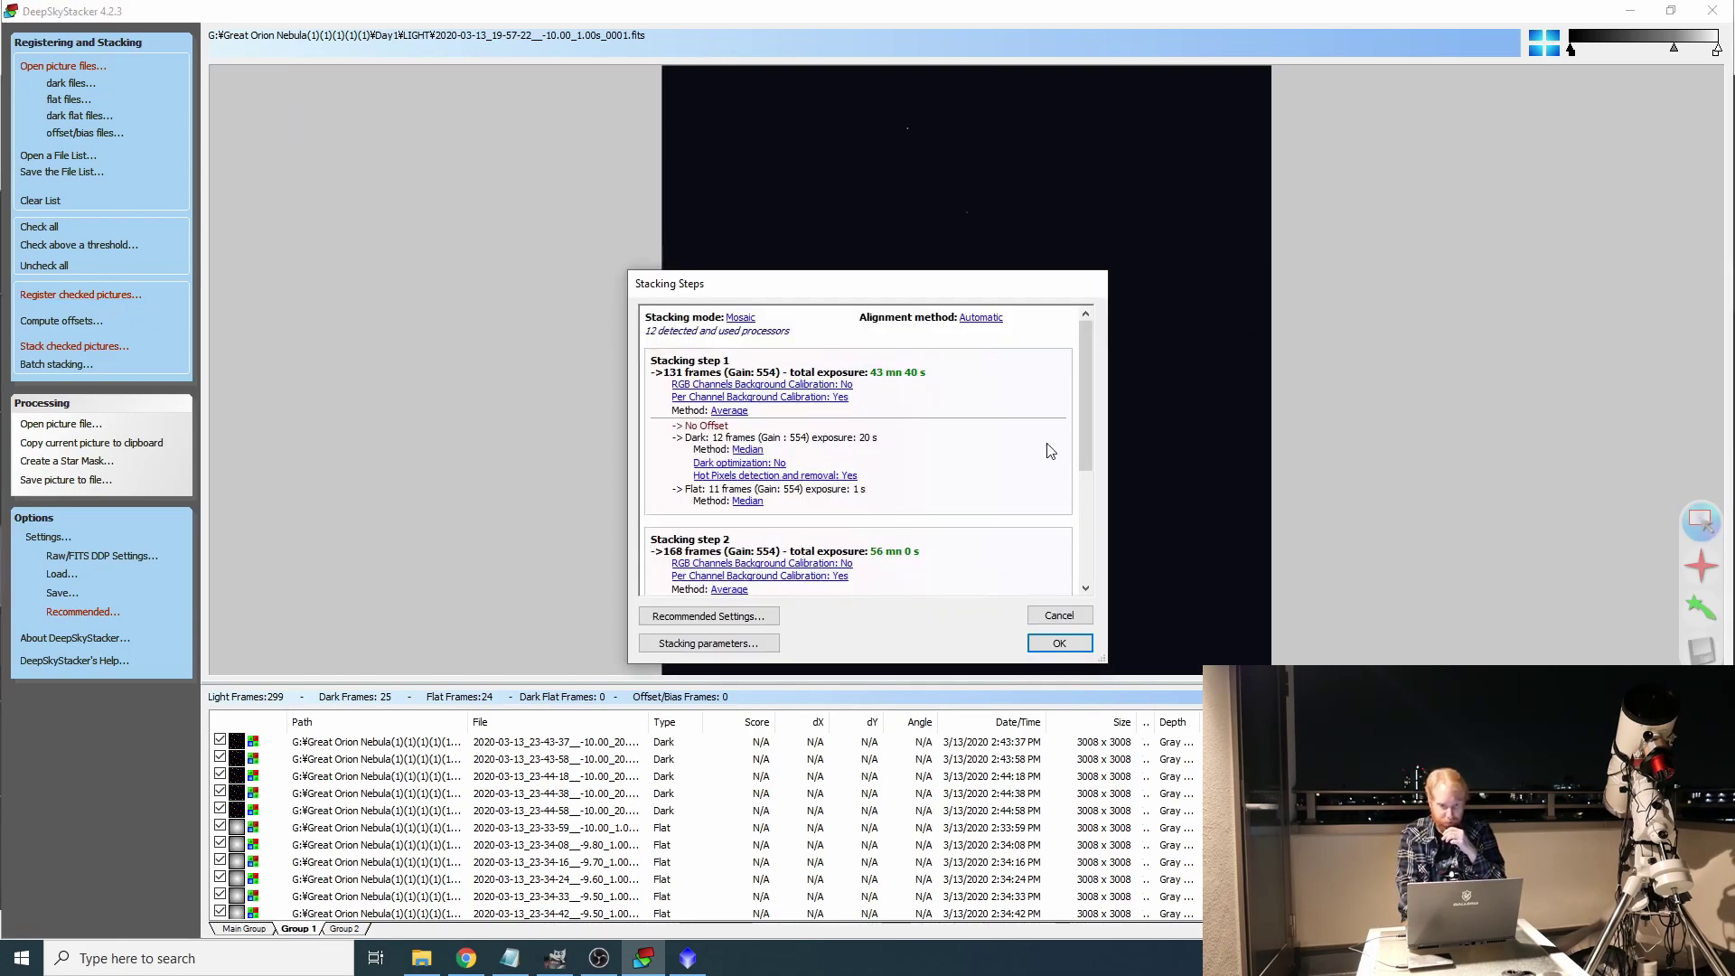
{"action": "left_click_drag", "start_coordinate": [1087, 394], "coordinate": [1065, 361]}
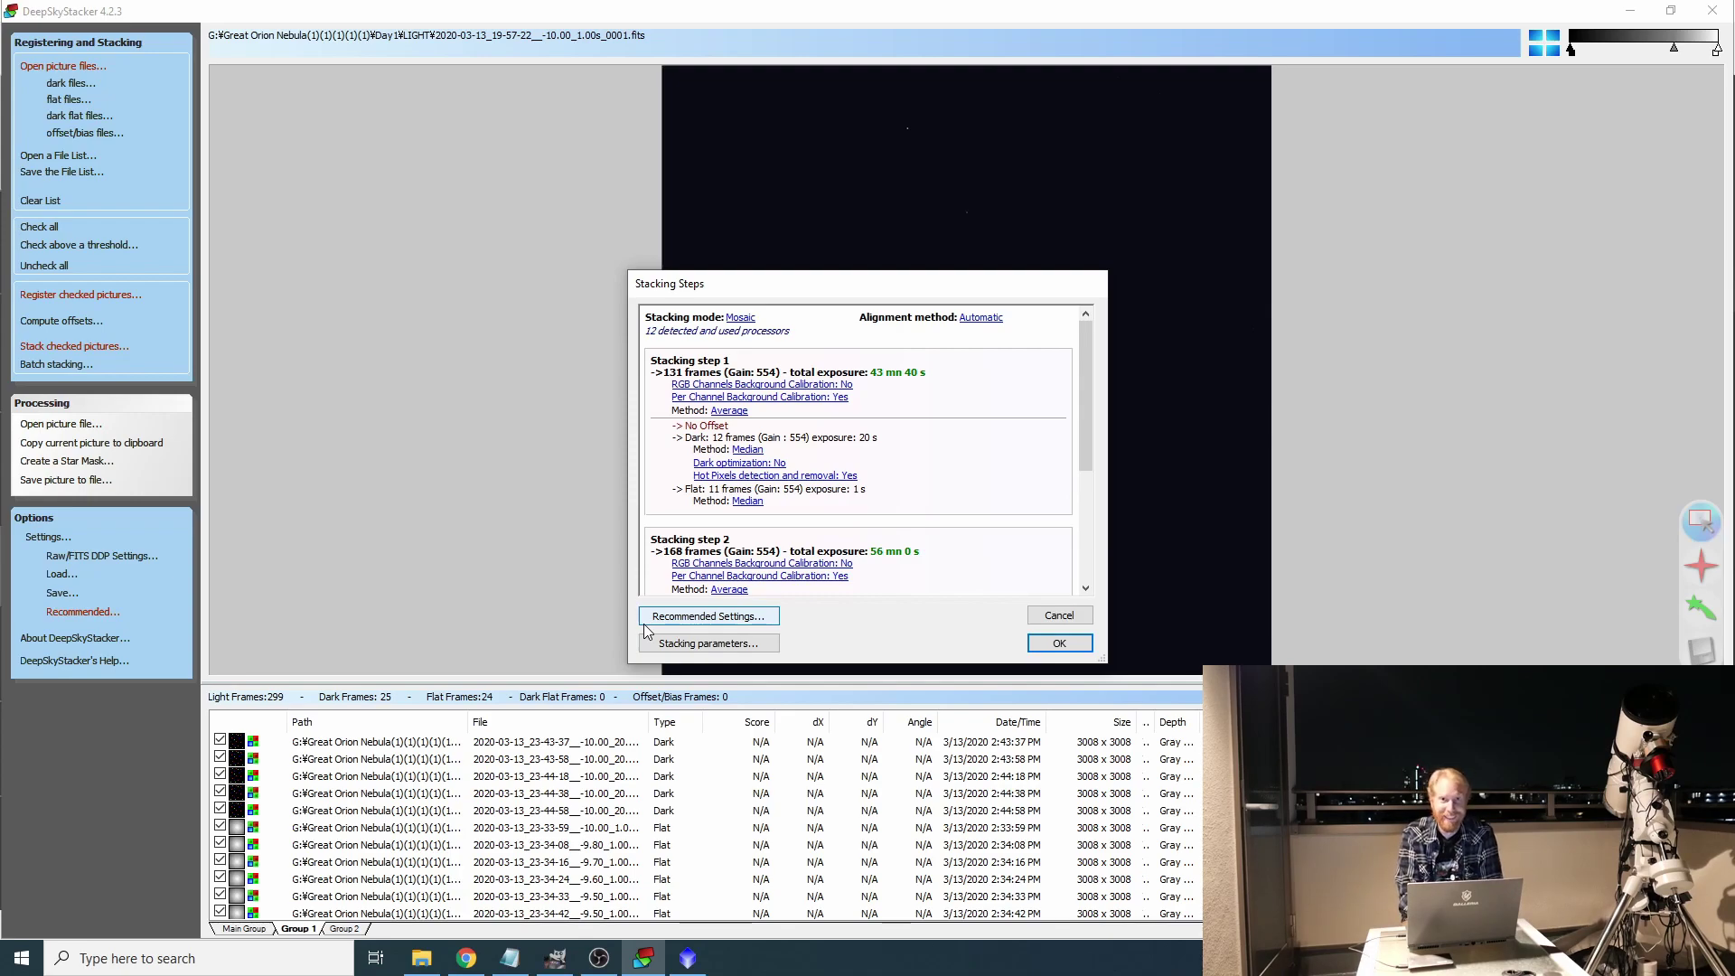
{"action": "left_click", "coordinate": [1057, 646]}
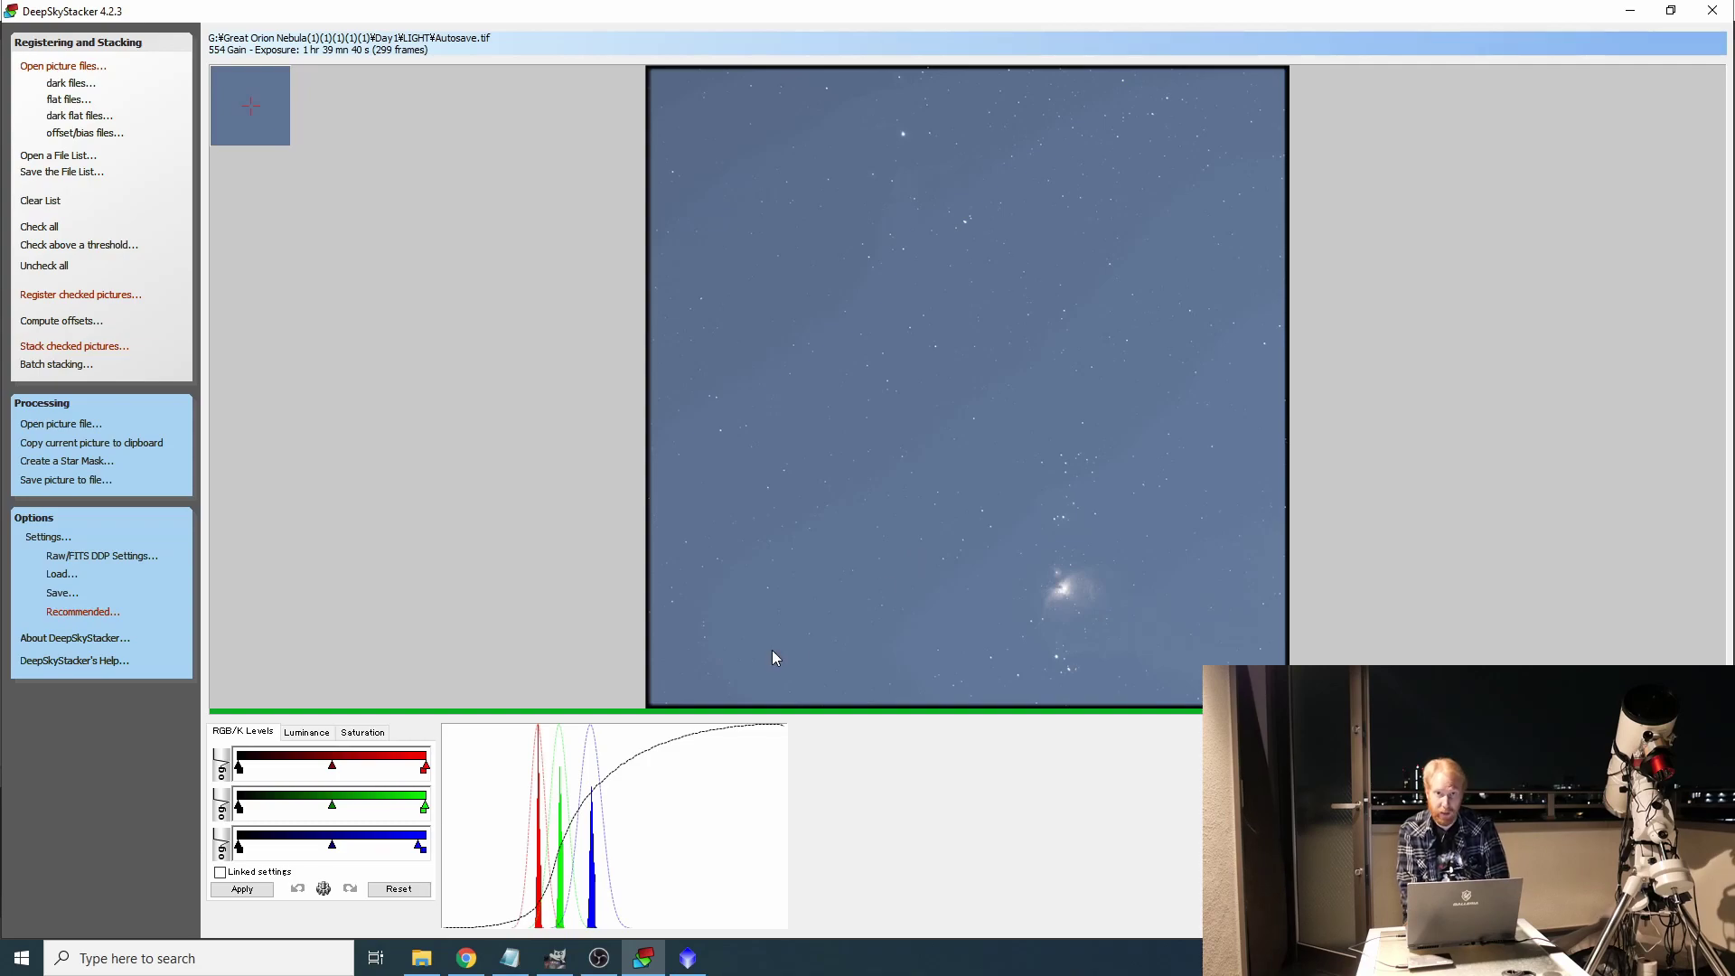
Switch to PixInsight and open the Weighted Batch Preprocessing script
{"action": "left_click", "coordinate": [700, 961]}
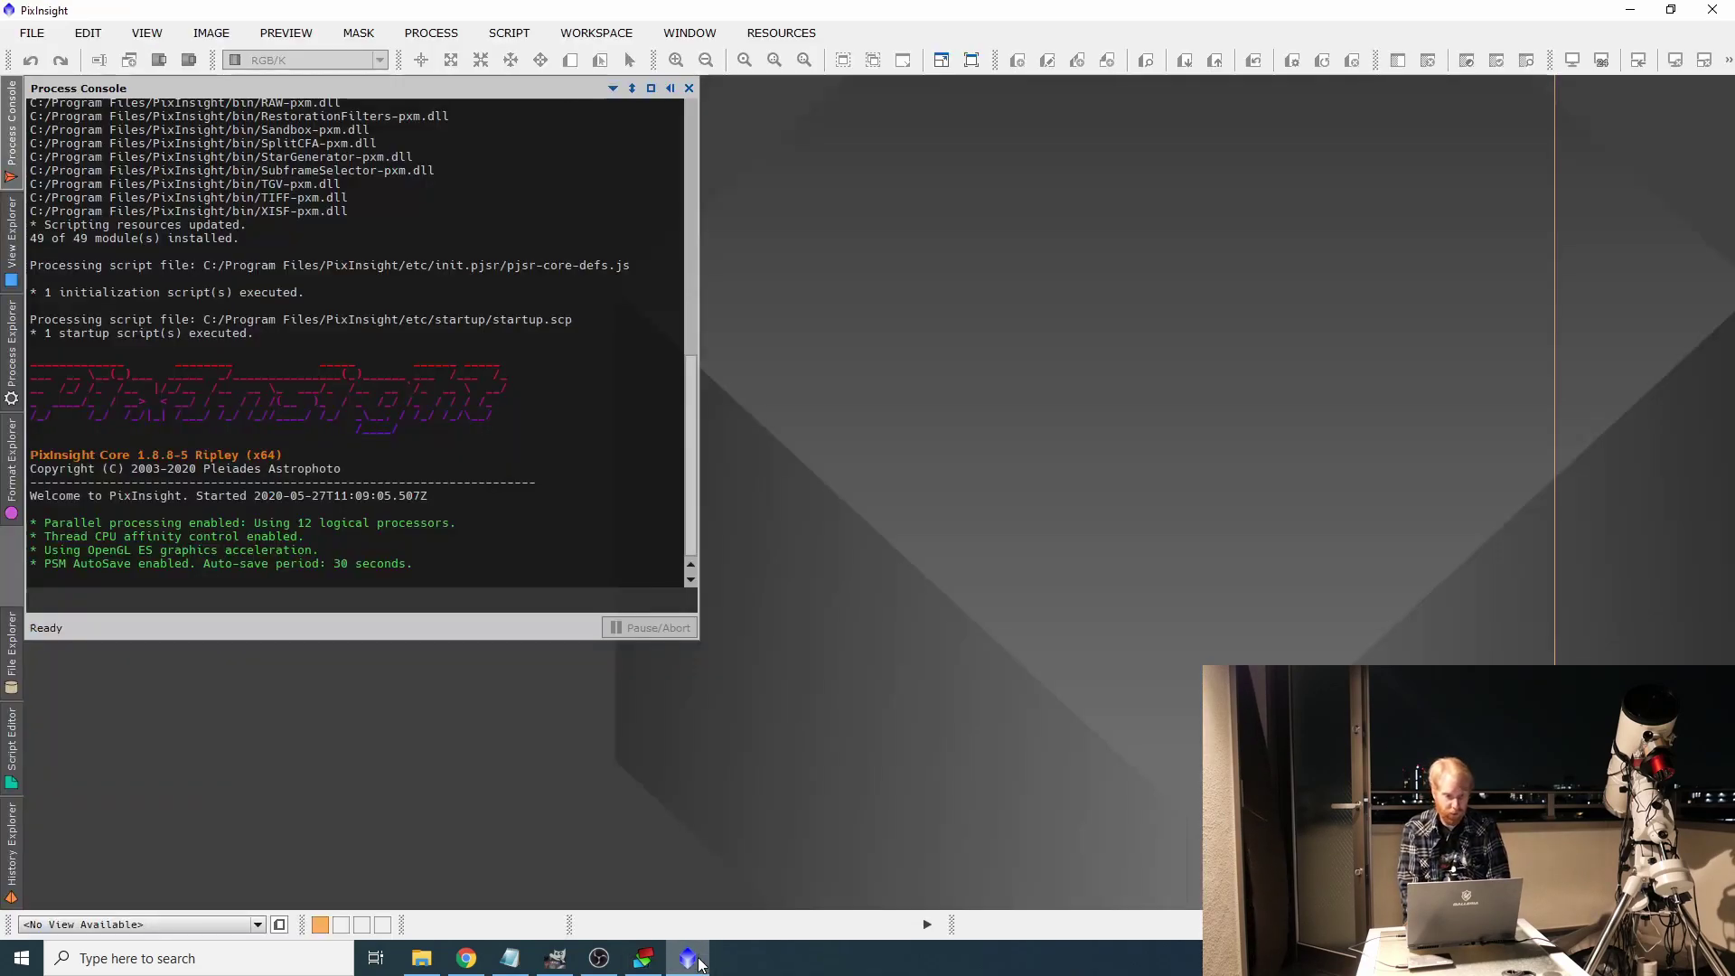
{"action": "left_click", "coordinate": [512, 33]}
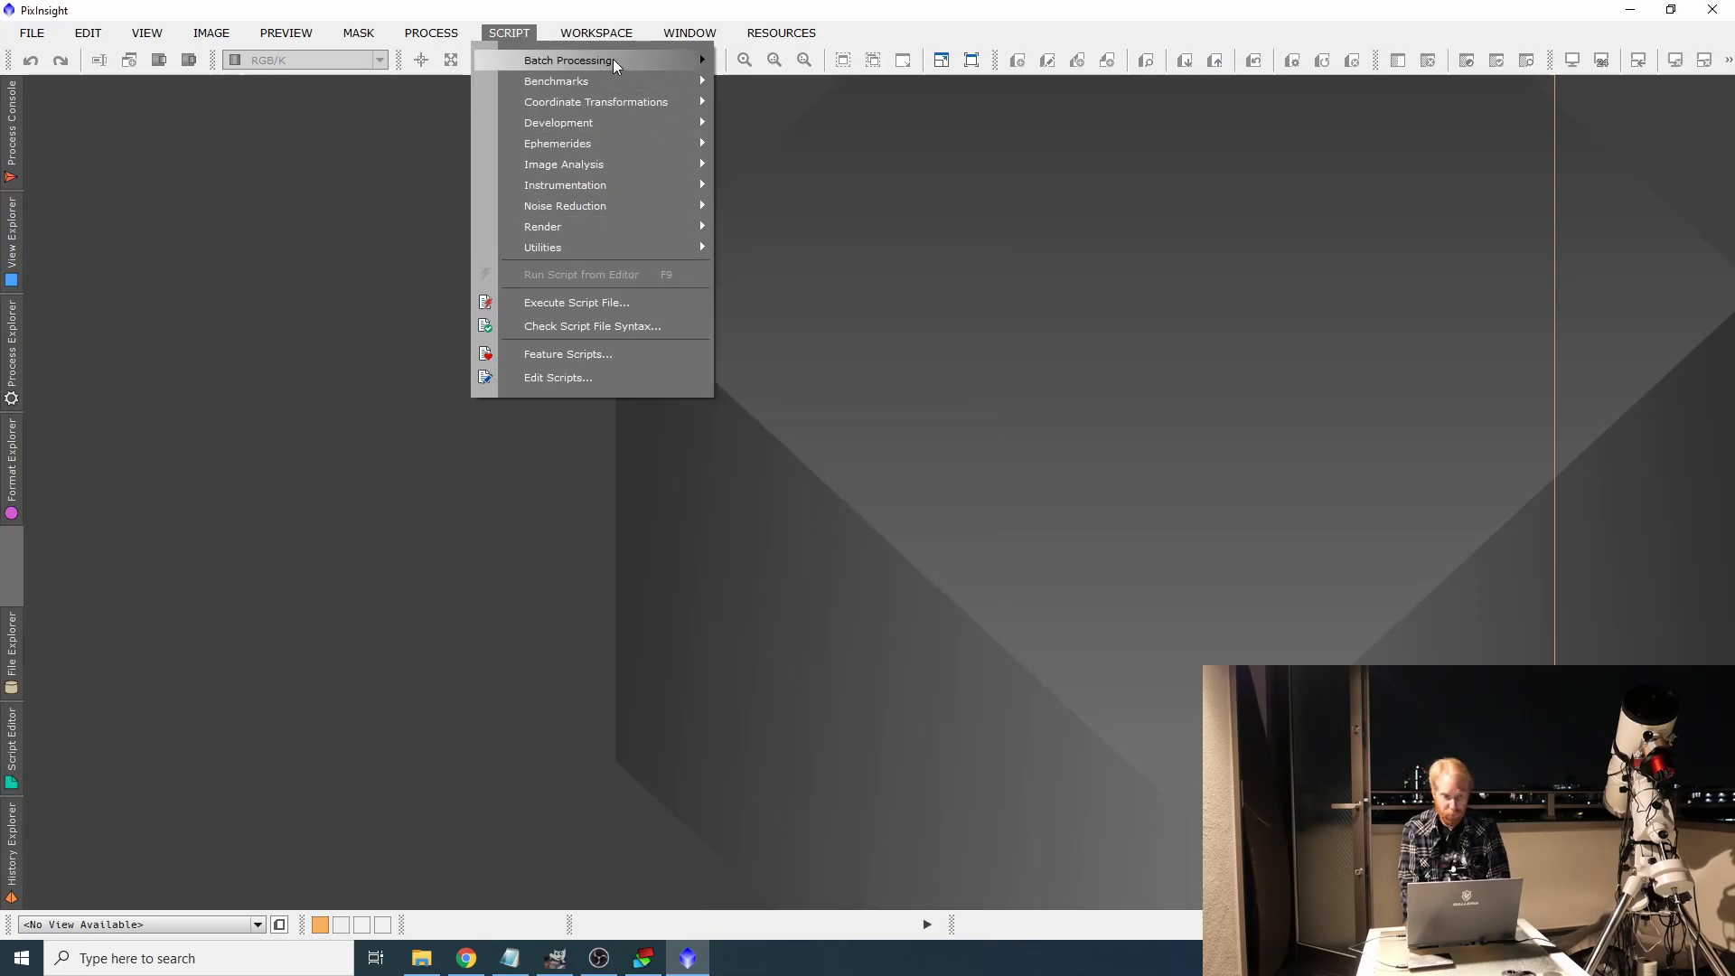
{"action": "mouse_move", "coordinate": [614, 63]}
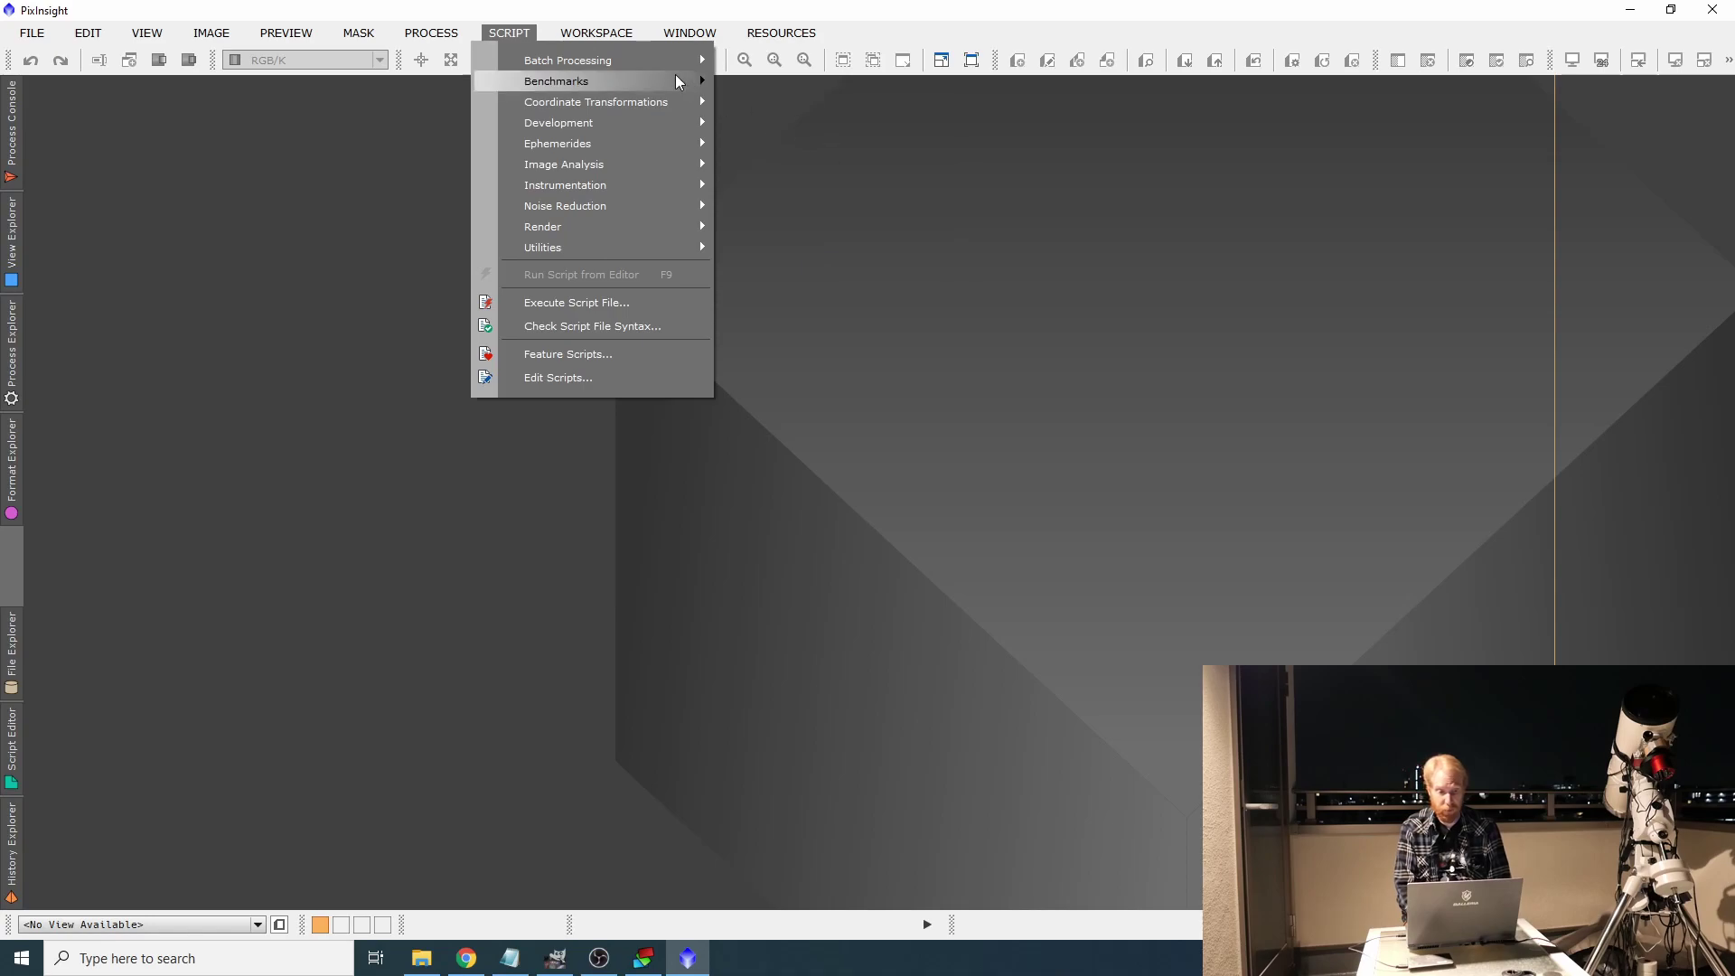
{"action": "left_click", "coordinate": [821, 250]}
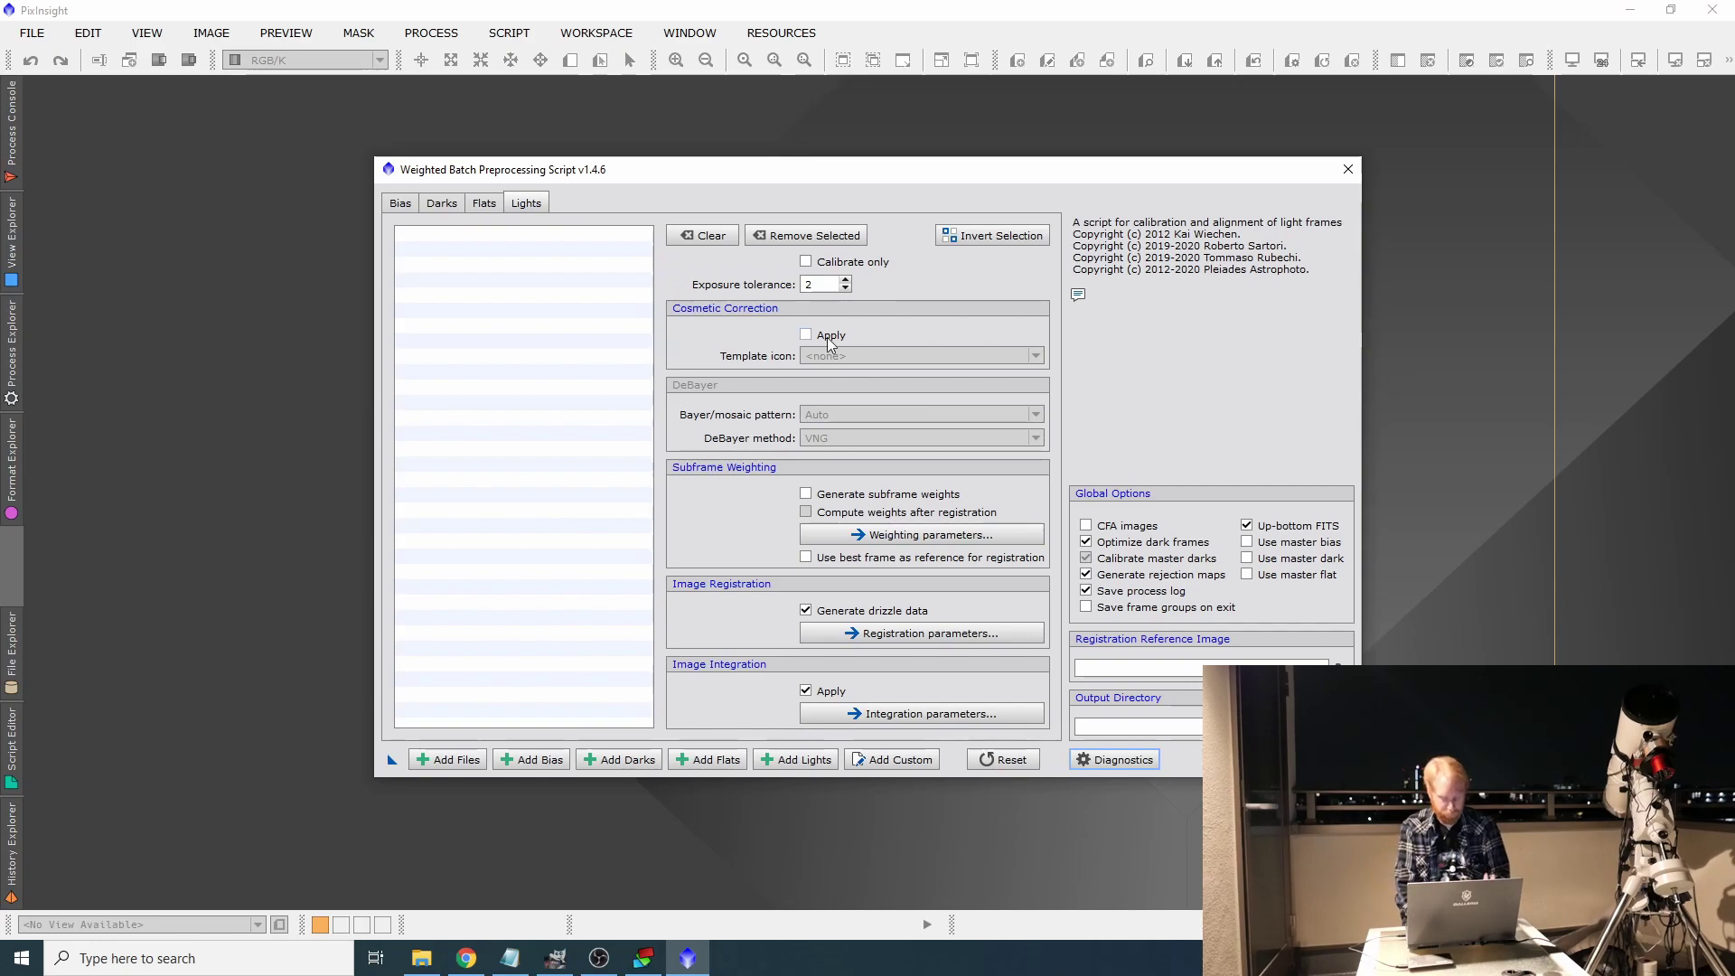
Add the FITS light frames 0002 to 0132 from the Great Orion Nebula Day1 LIGHT folder, leaving out Autosave.tif, and look through the loaded list
{"action": "left_click", "coordinate": [787, 767]}
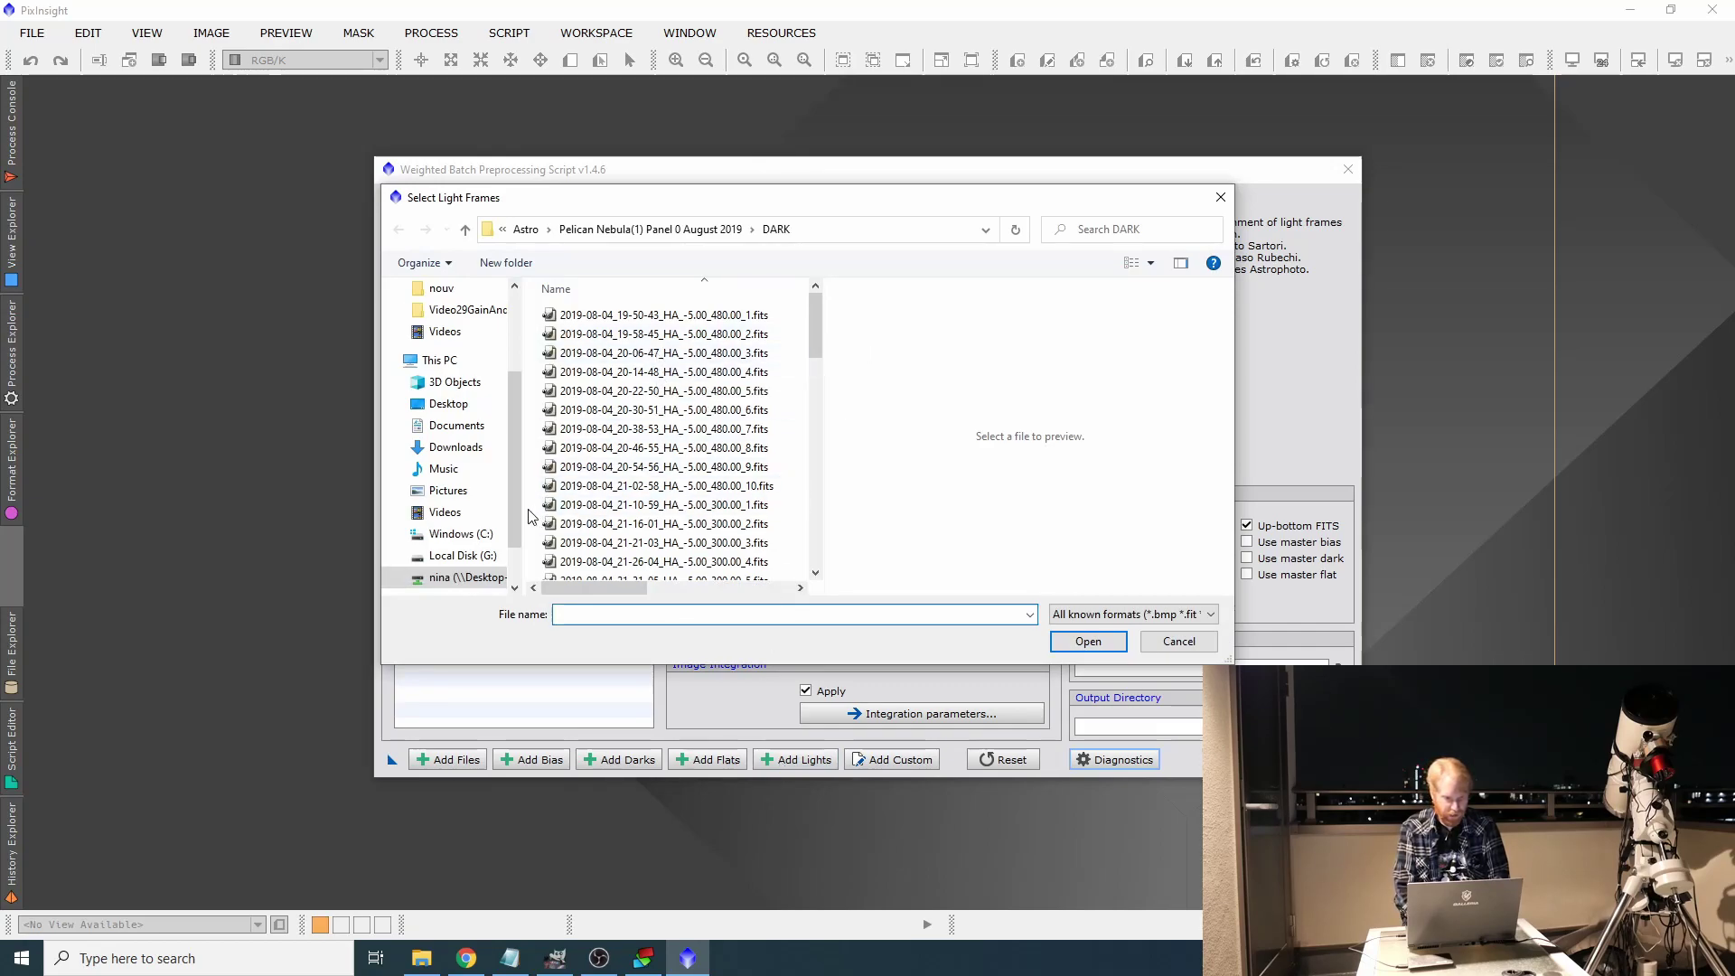
{"action": "left_click", "coordinate": [462, 555]}
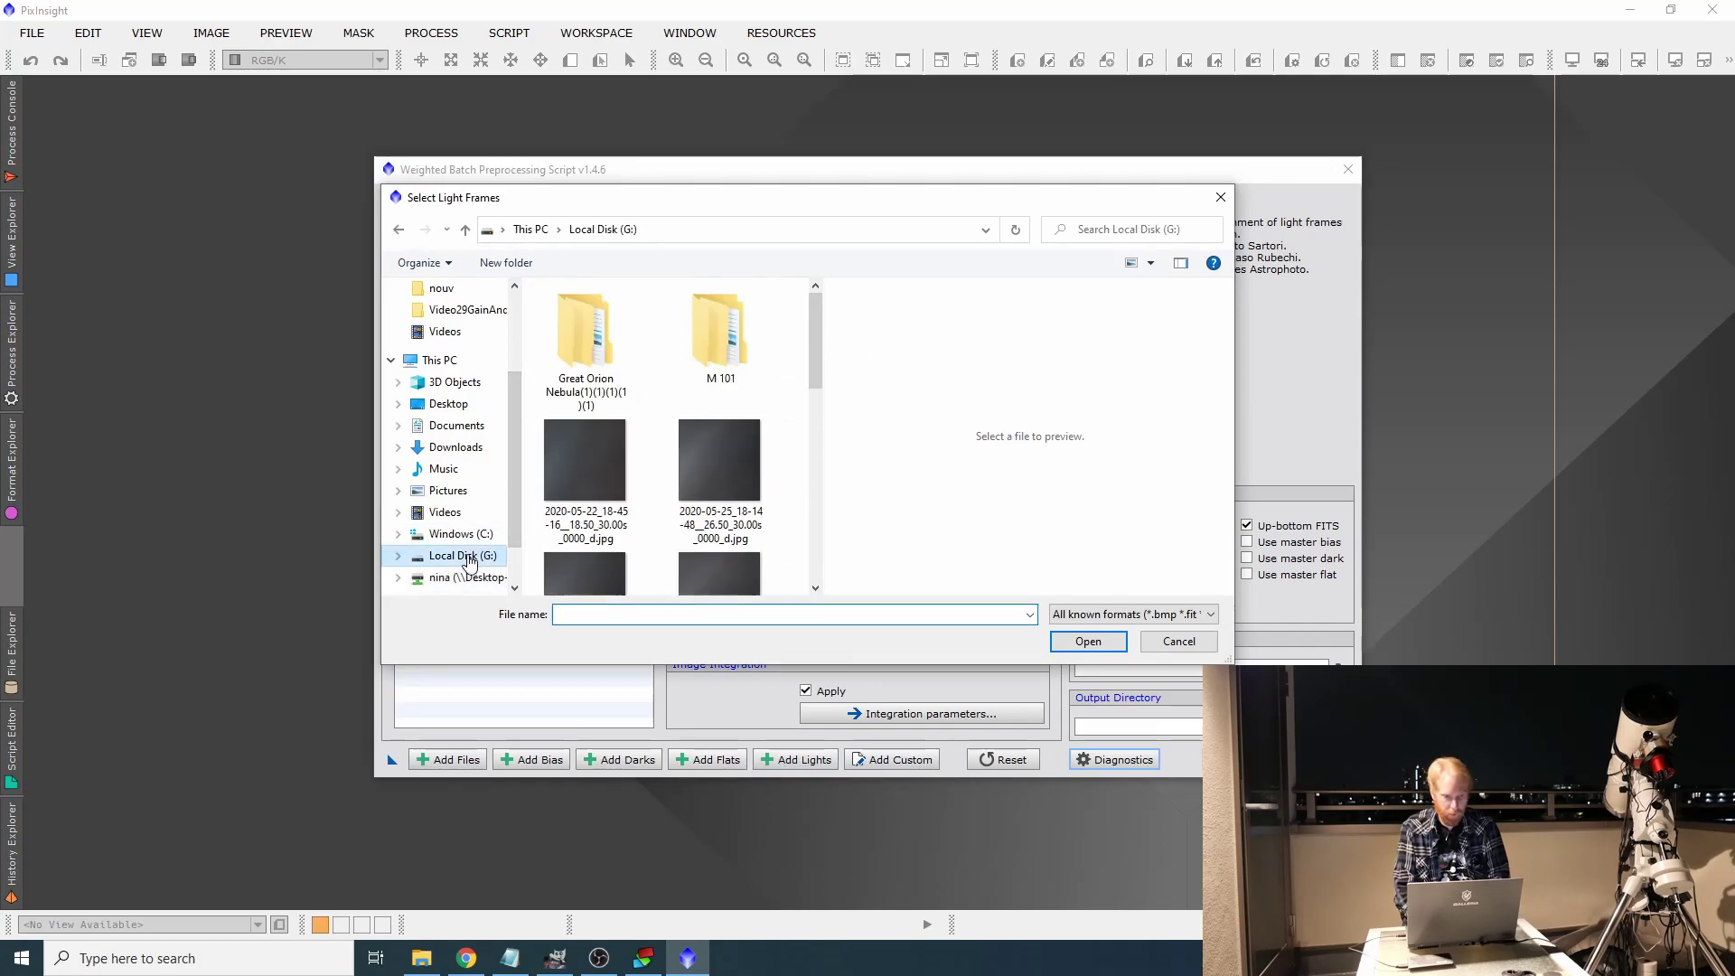
{"action": "double_click", "coordinate": [605, 349]}
{"action": "left_click", "coordinate": [572, 318]}
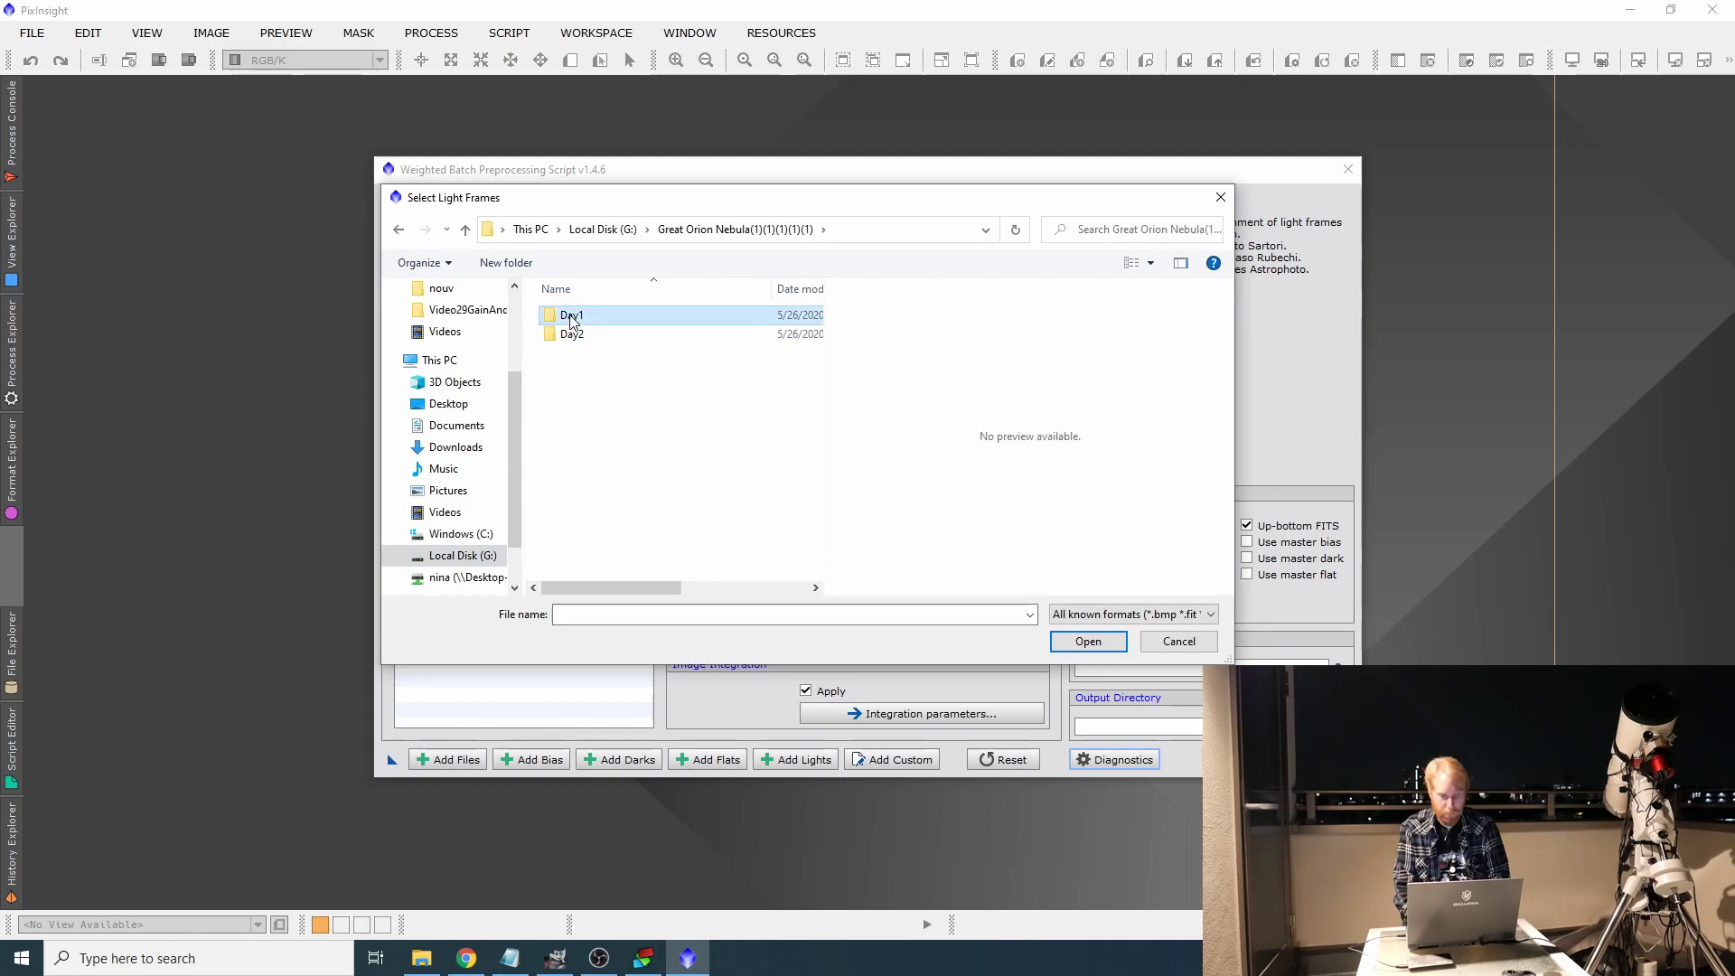
{"action": "double_click", "coordinate": [572, 318]}
{"action": "double_click", "coordinate": [574, 353]}
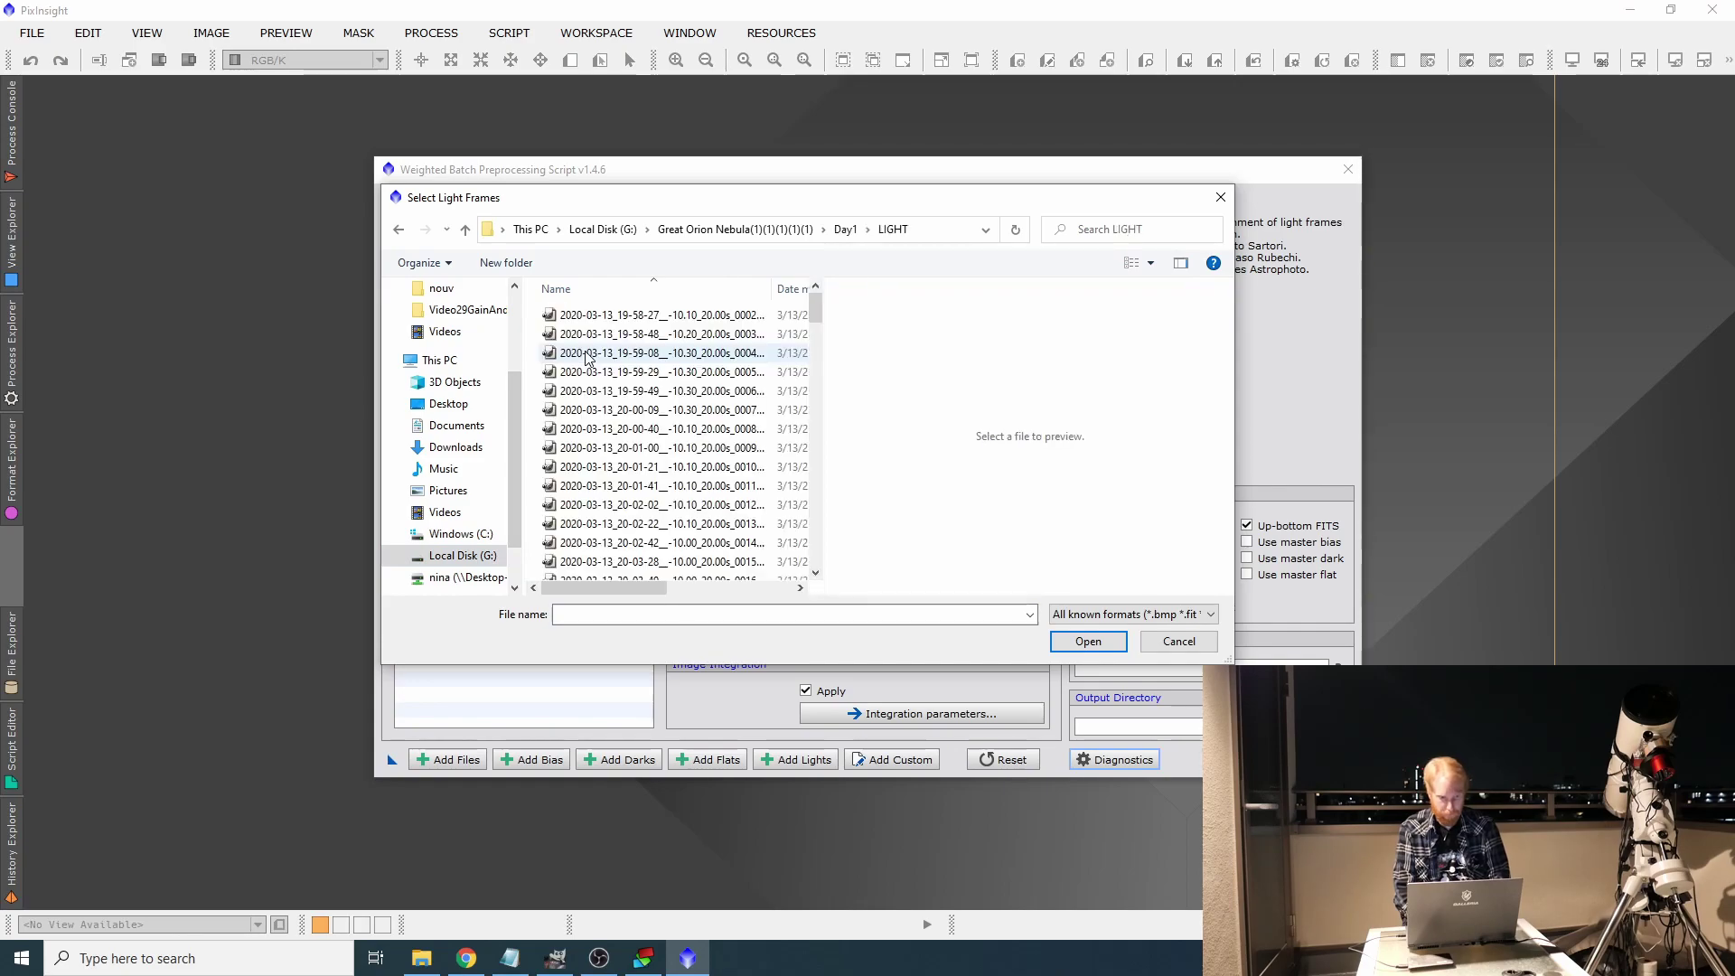
{"action": "left_click", "coordinate": [673, 318]}
{"action": "left_click_drag", "start_coordinate": [815, 313], "coordinate": [790, 464]}
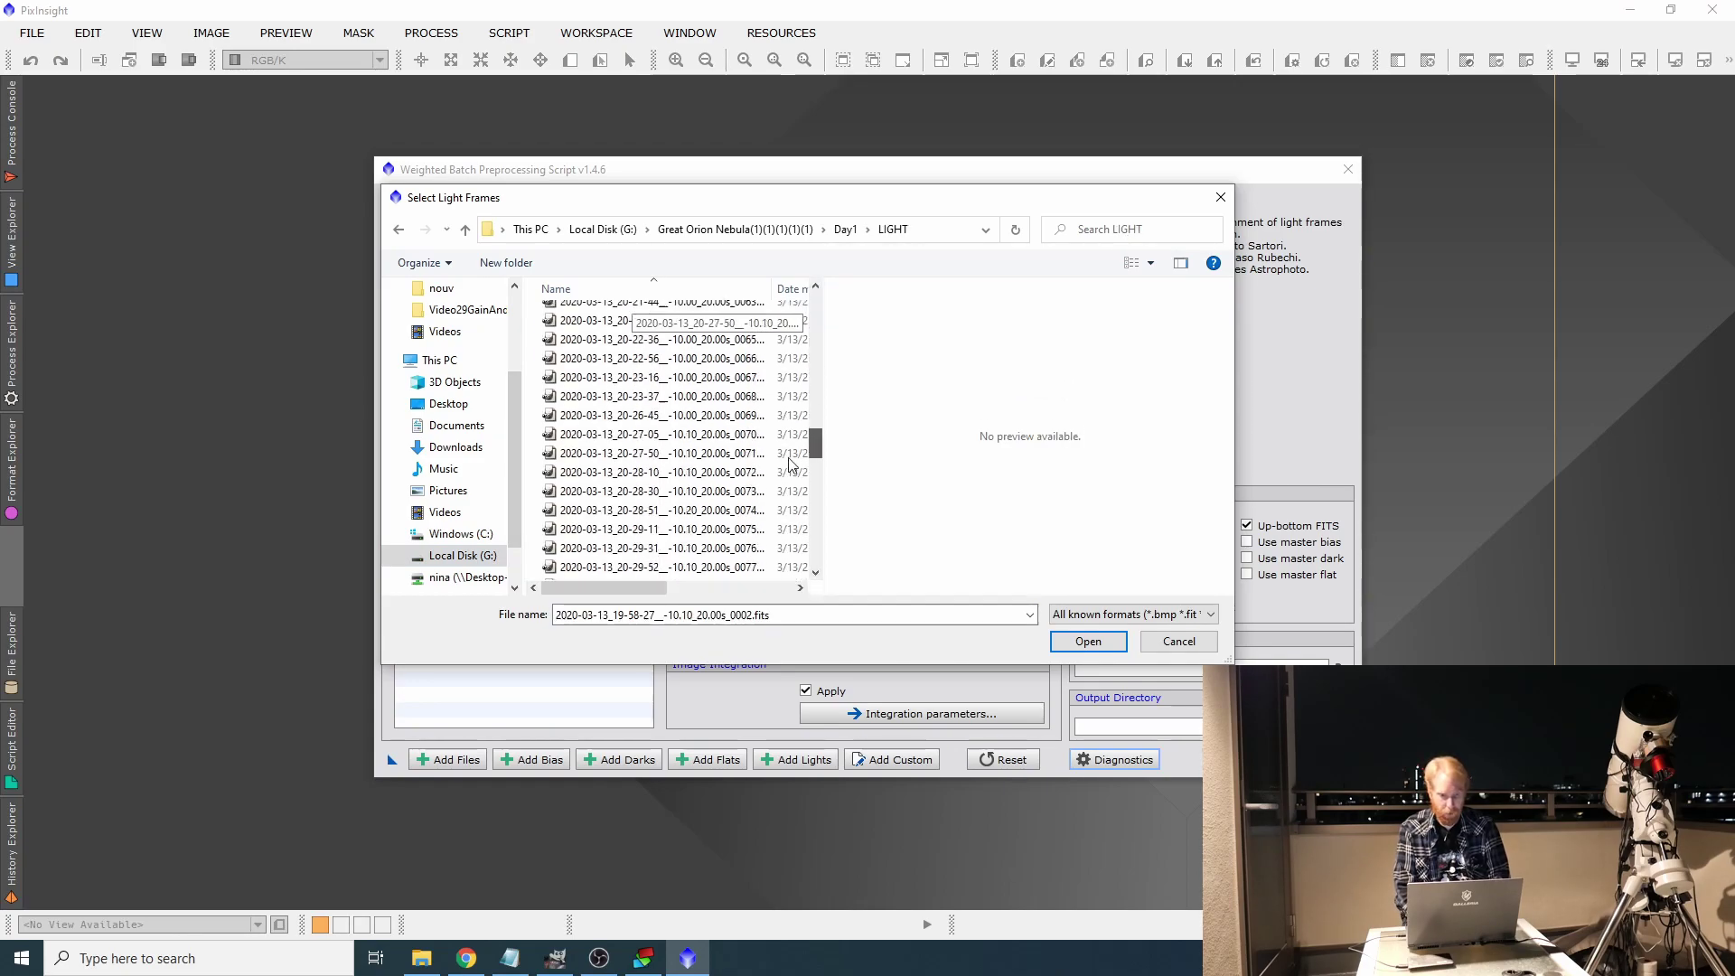
{"action": "scroll", "coordinate": [791, 464], "scroll_direction": "down", "scroll_amount": 19}
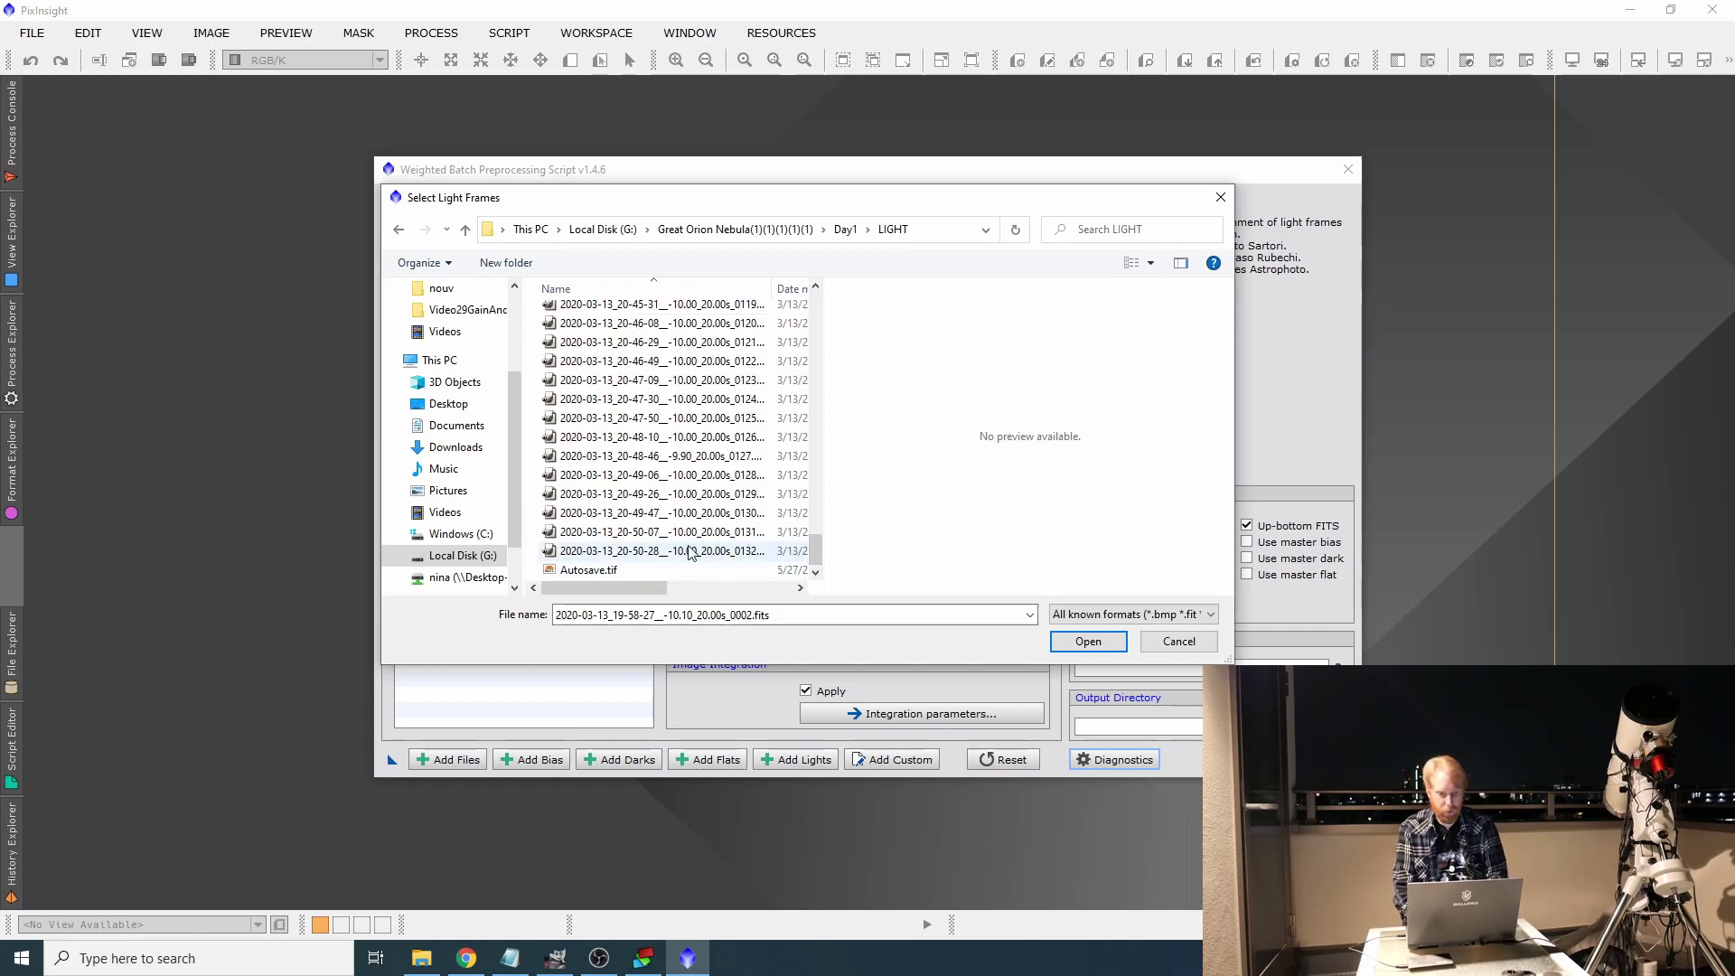
{"action": "left_click", "coordinate": [692, 551], "text": "shift"}
{"action": "left_click", "coordinate": [1088, 640]}
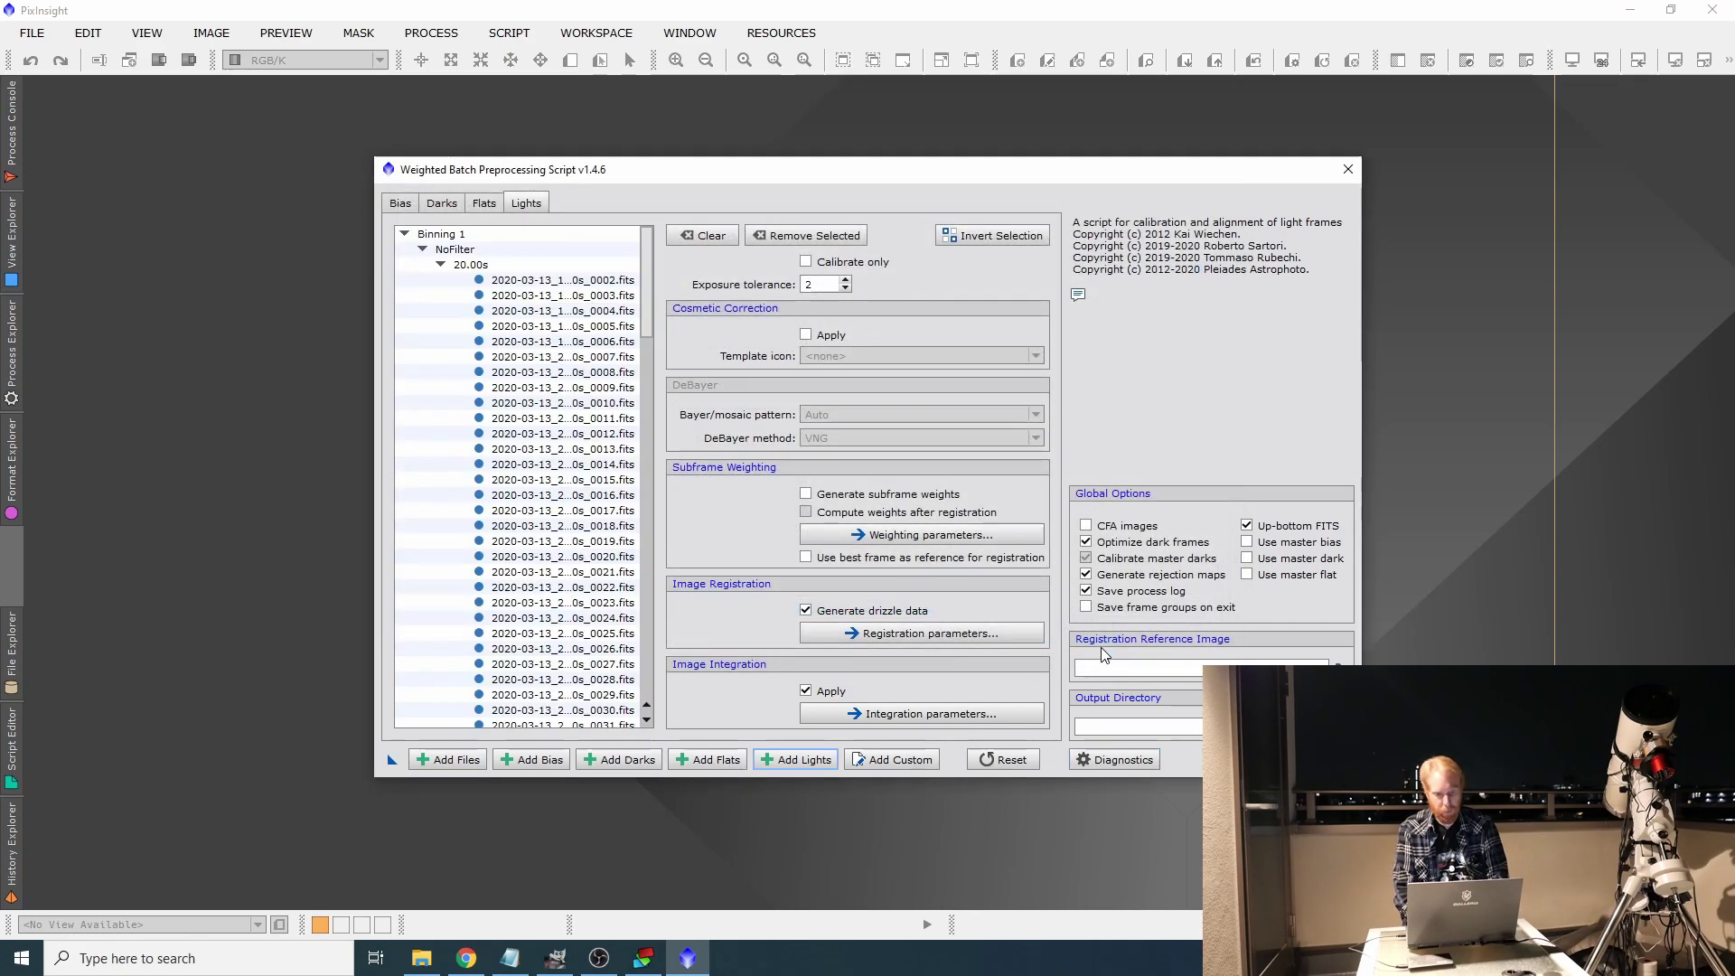
{"action": "left_click_drag", "start_coordinate": [647, 286], "coordinate": [630, 520]}
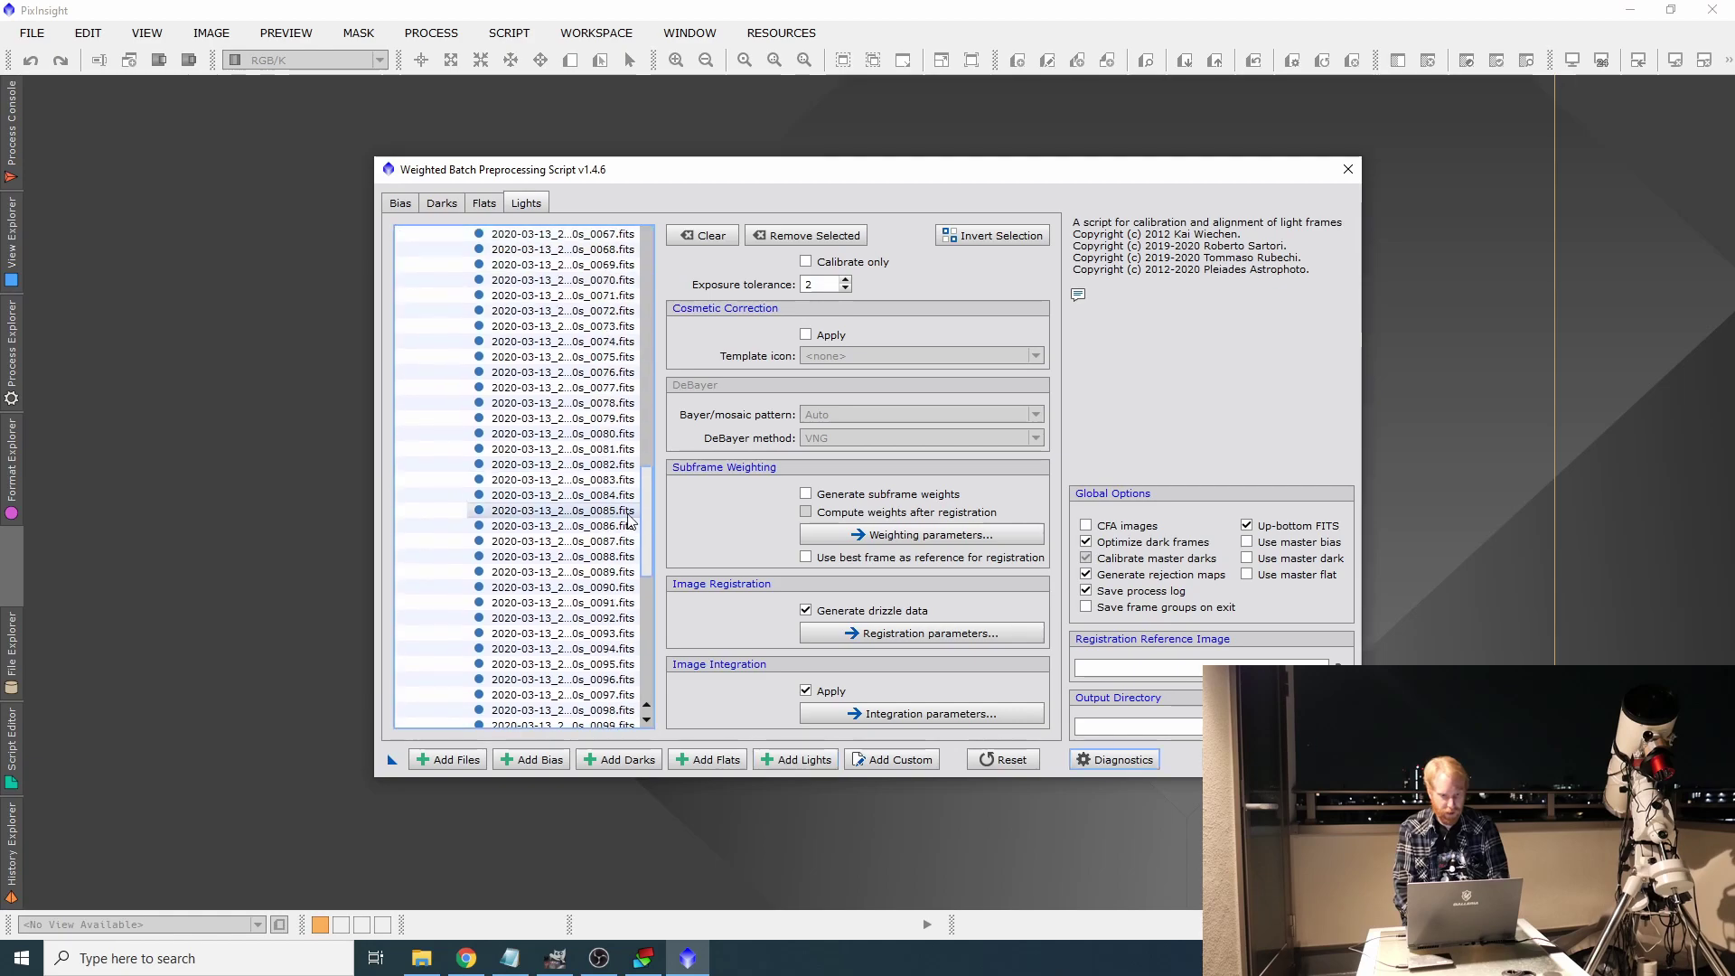
{"action": "scroll", "coordinate": [630, 520], "scroll_direction": "up", "scroll_amount": 20}
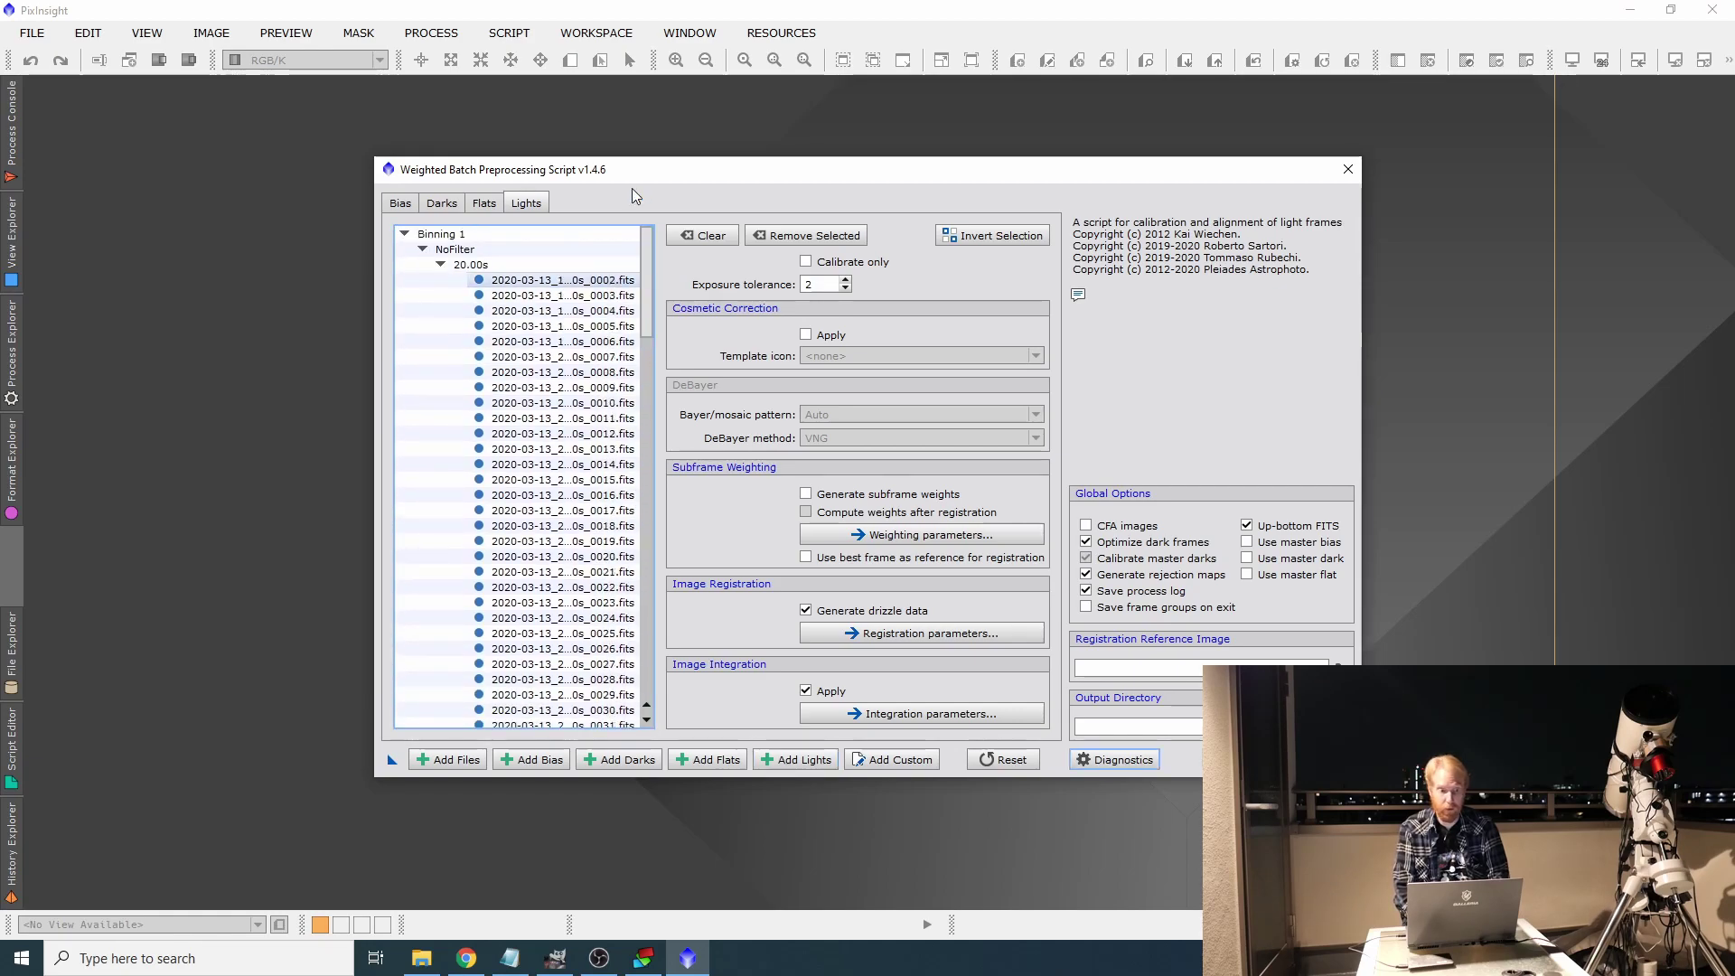
{"action": "left_click", "coordinate": [459, 254]}
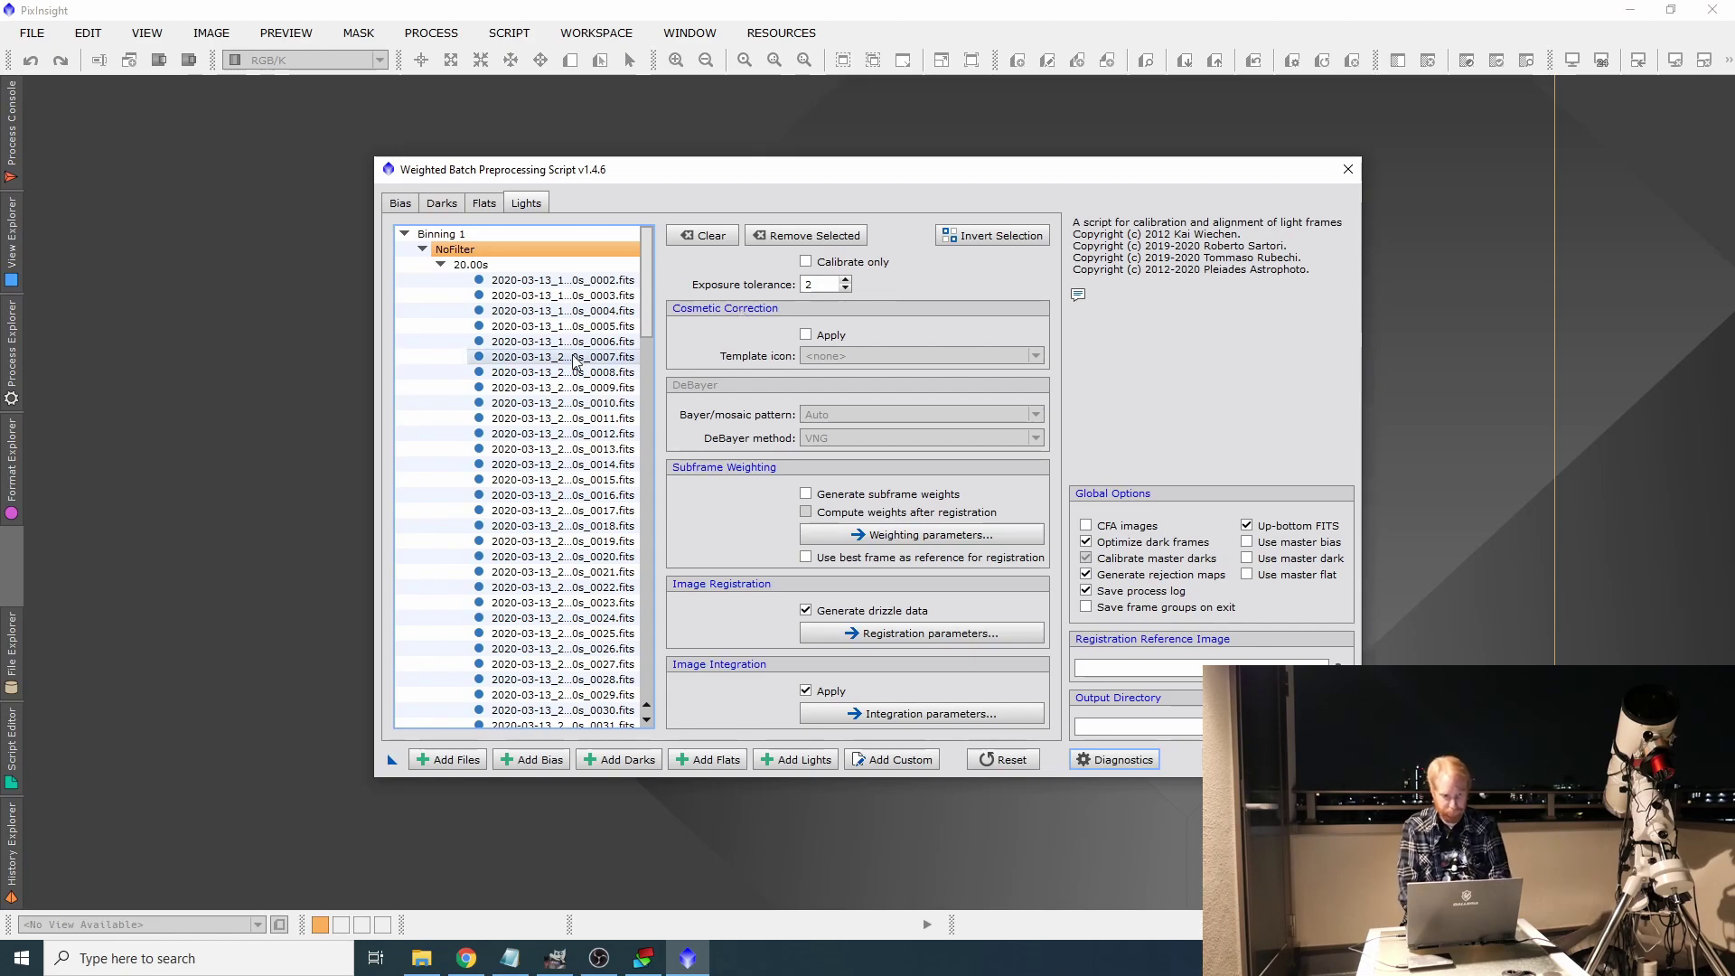
Add the 1-second FITS flat frames 0002 to 0012 from the Day1 FLAT folder, leaving out the master flat
{"action": "left_click", "coordinate": [485, 203]}
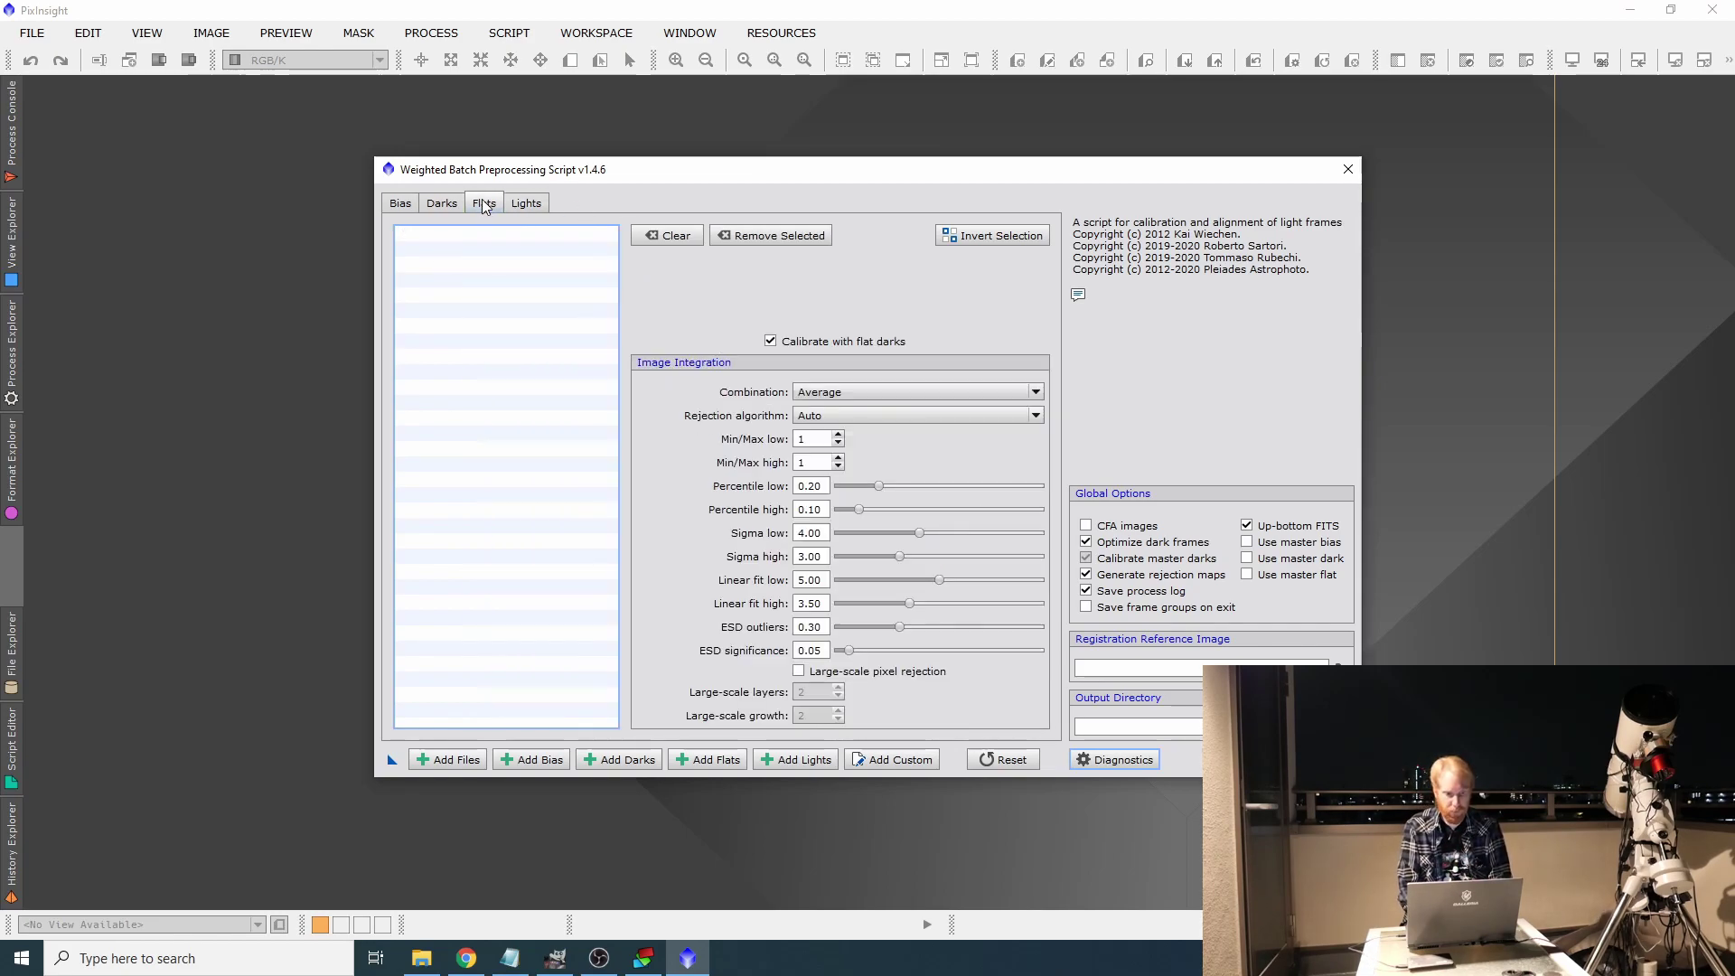
{"action": "left_click", "coordinate": [708, 760]}
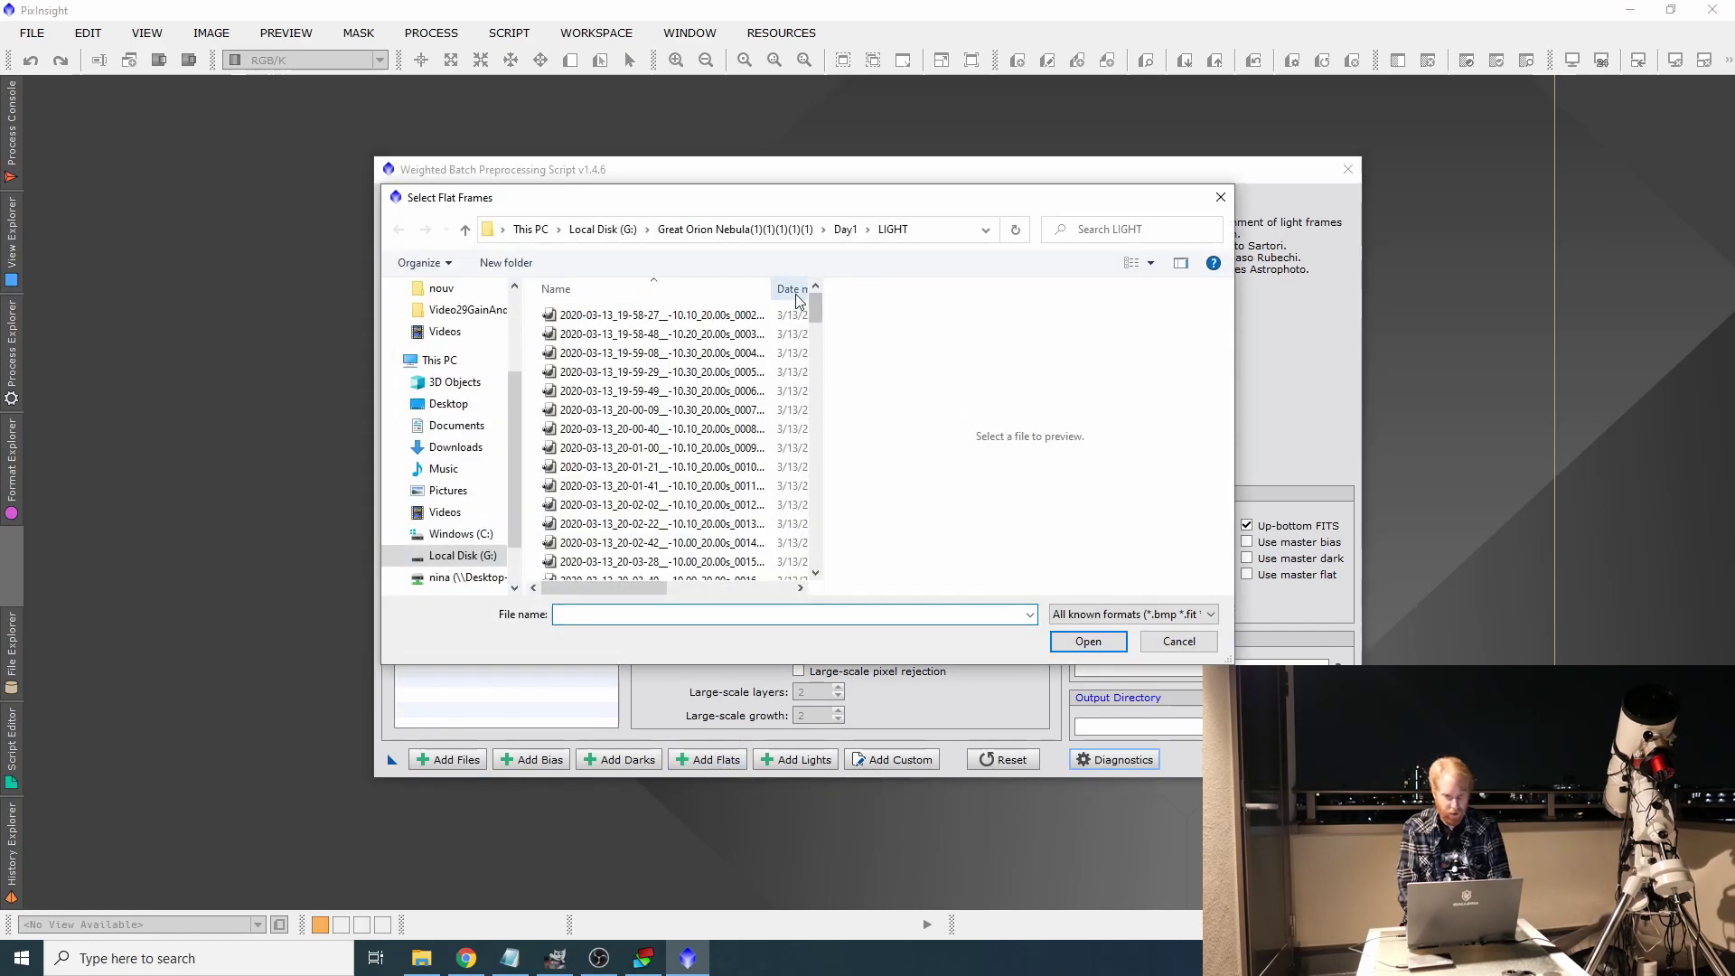
{"action": "left_click", "coordinate": [844, 230]}
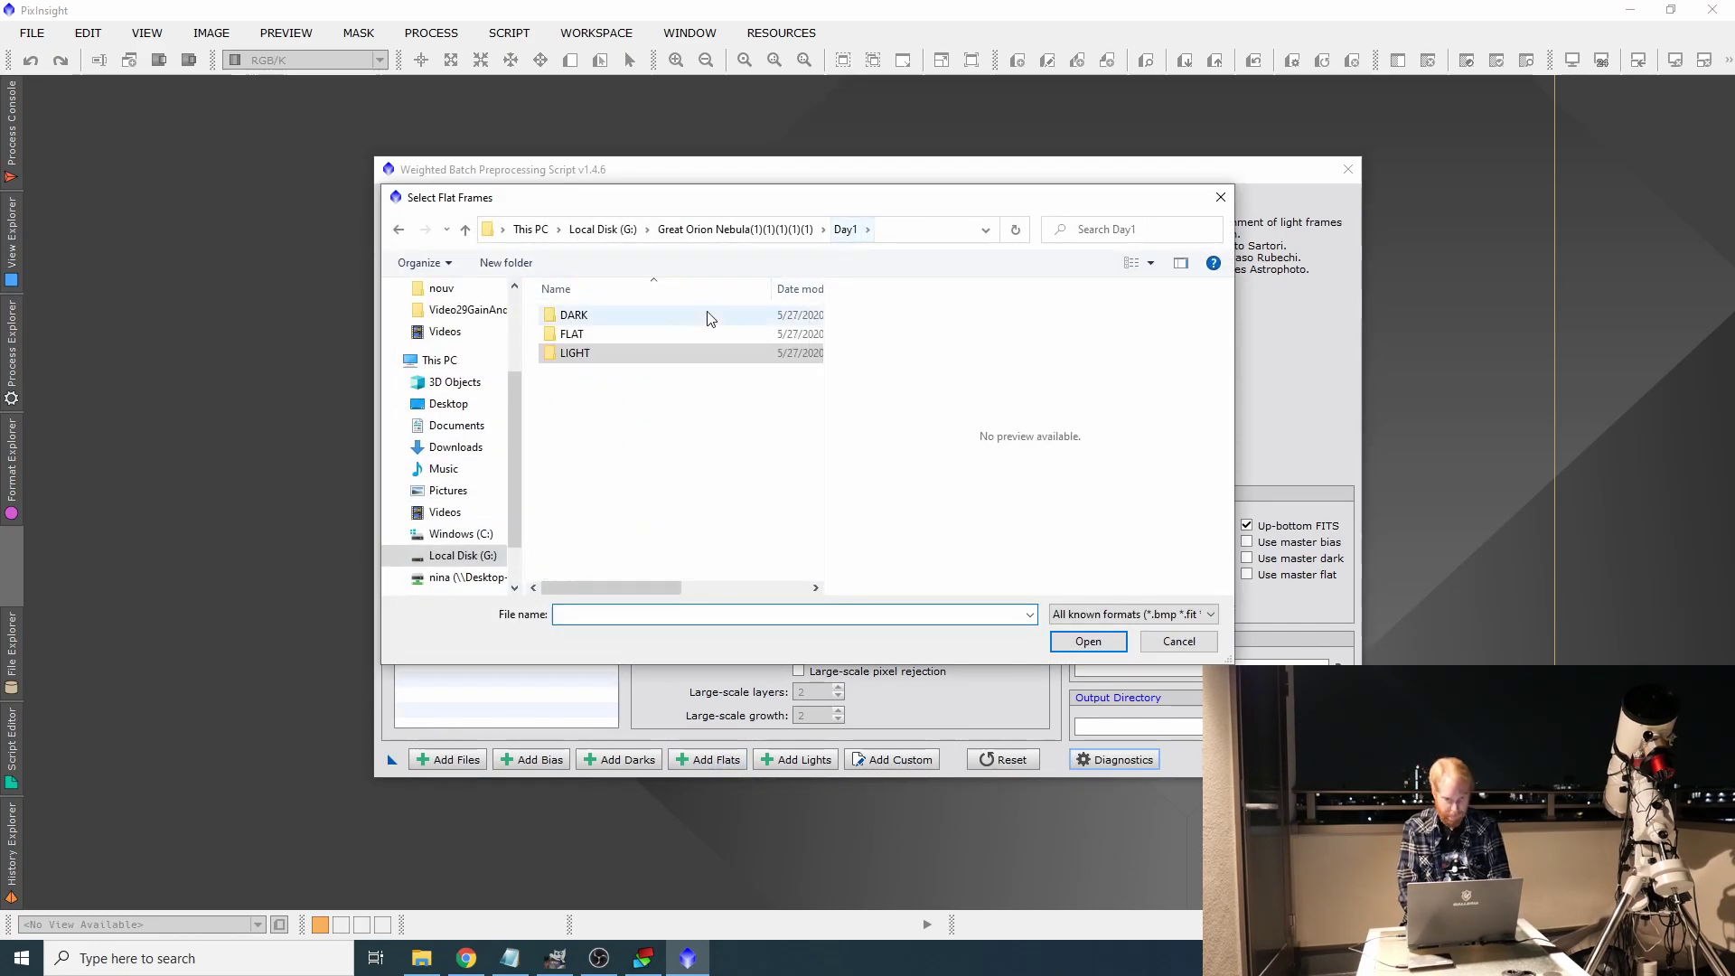
{"action": "double_click", "coordinate": [642, 334]}
{"action": "left_click", "coordinate": [665, 505]}
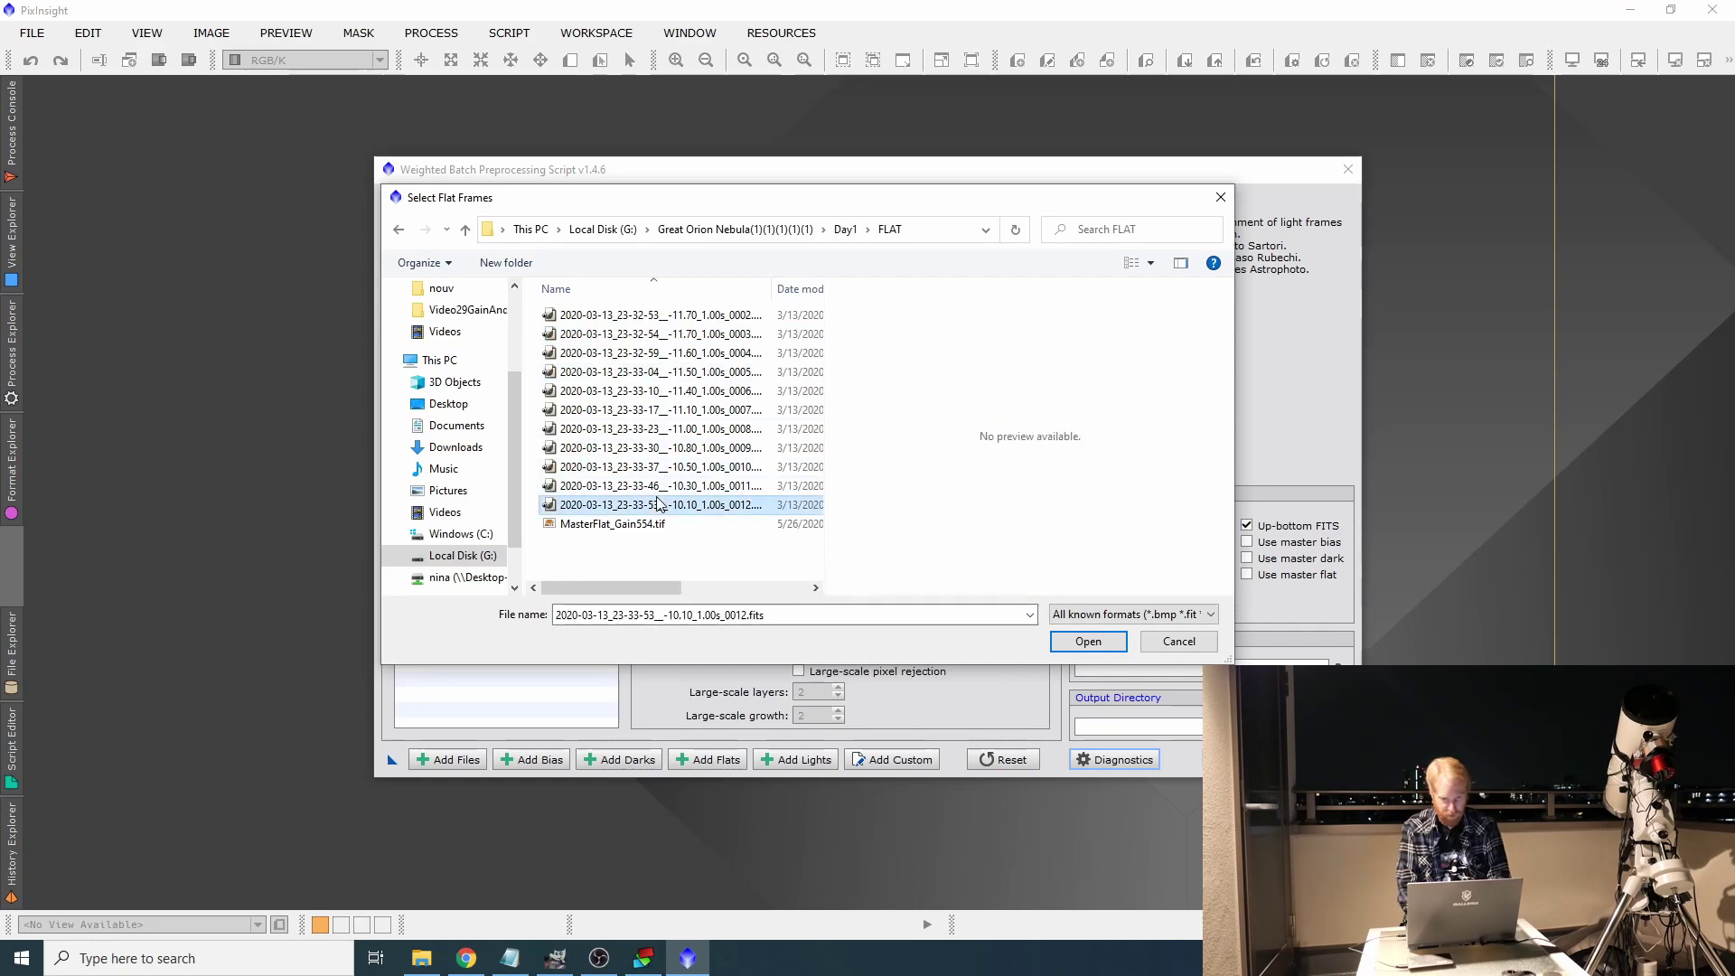
{"action": "left_click", "coordinate": [662, 318], "text": "shift"}
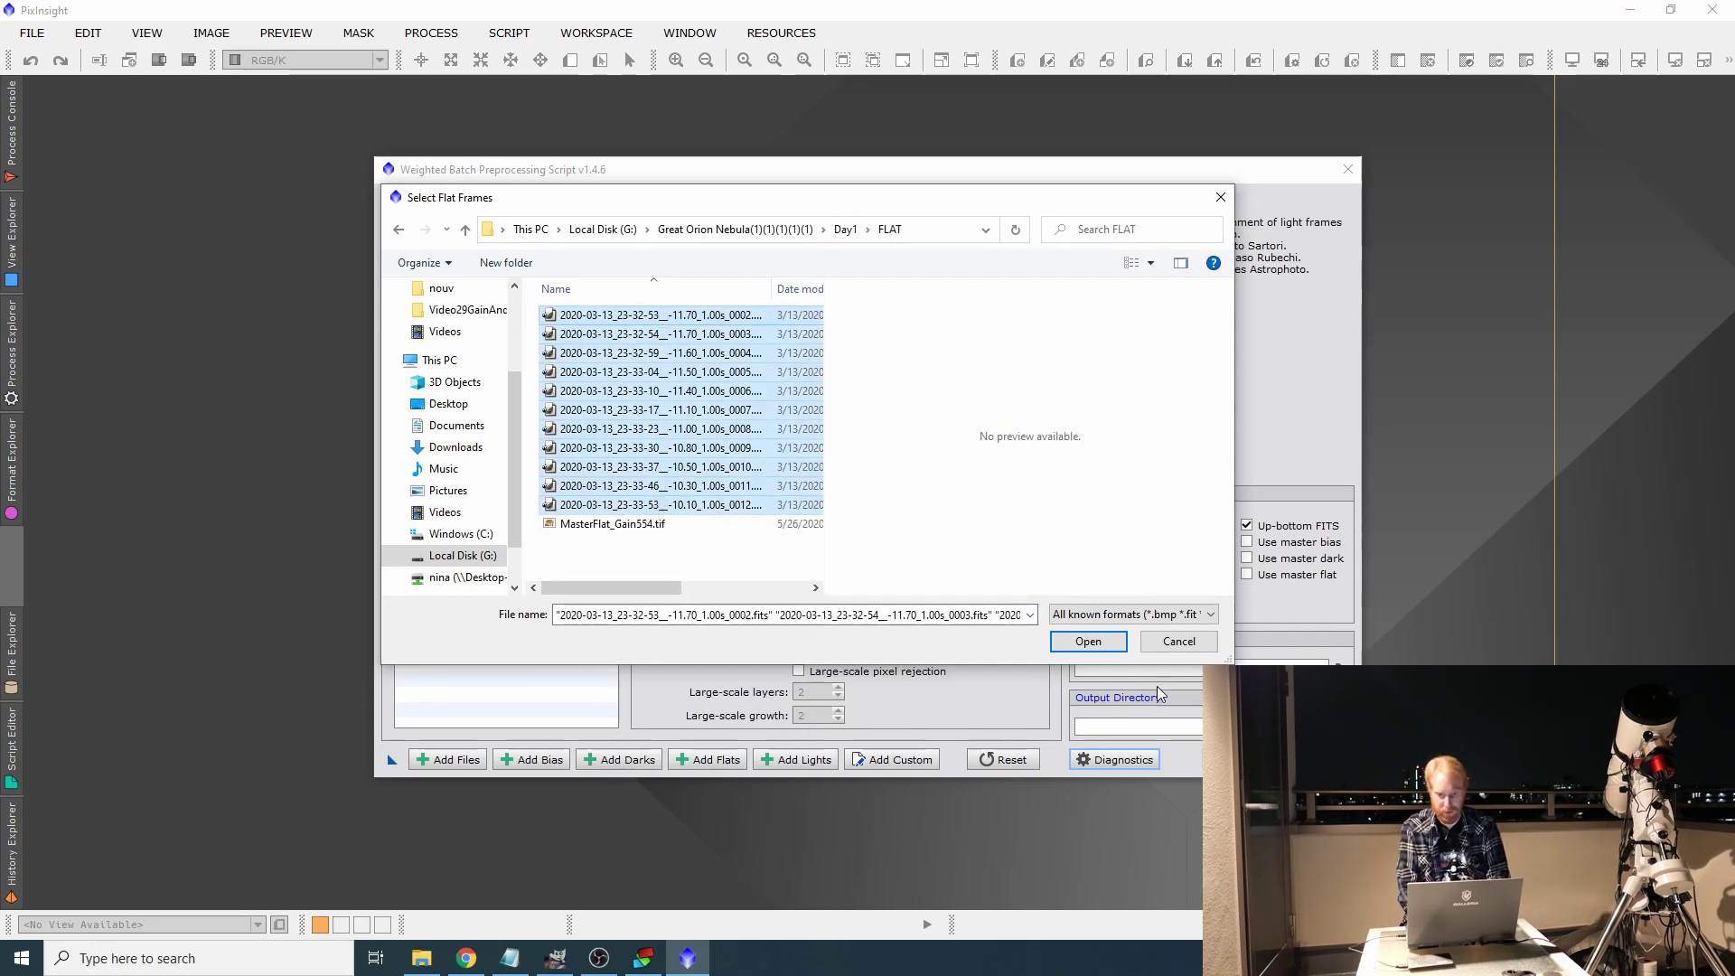
{"action": "left_click", "coordinate": [1090, 642]}
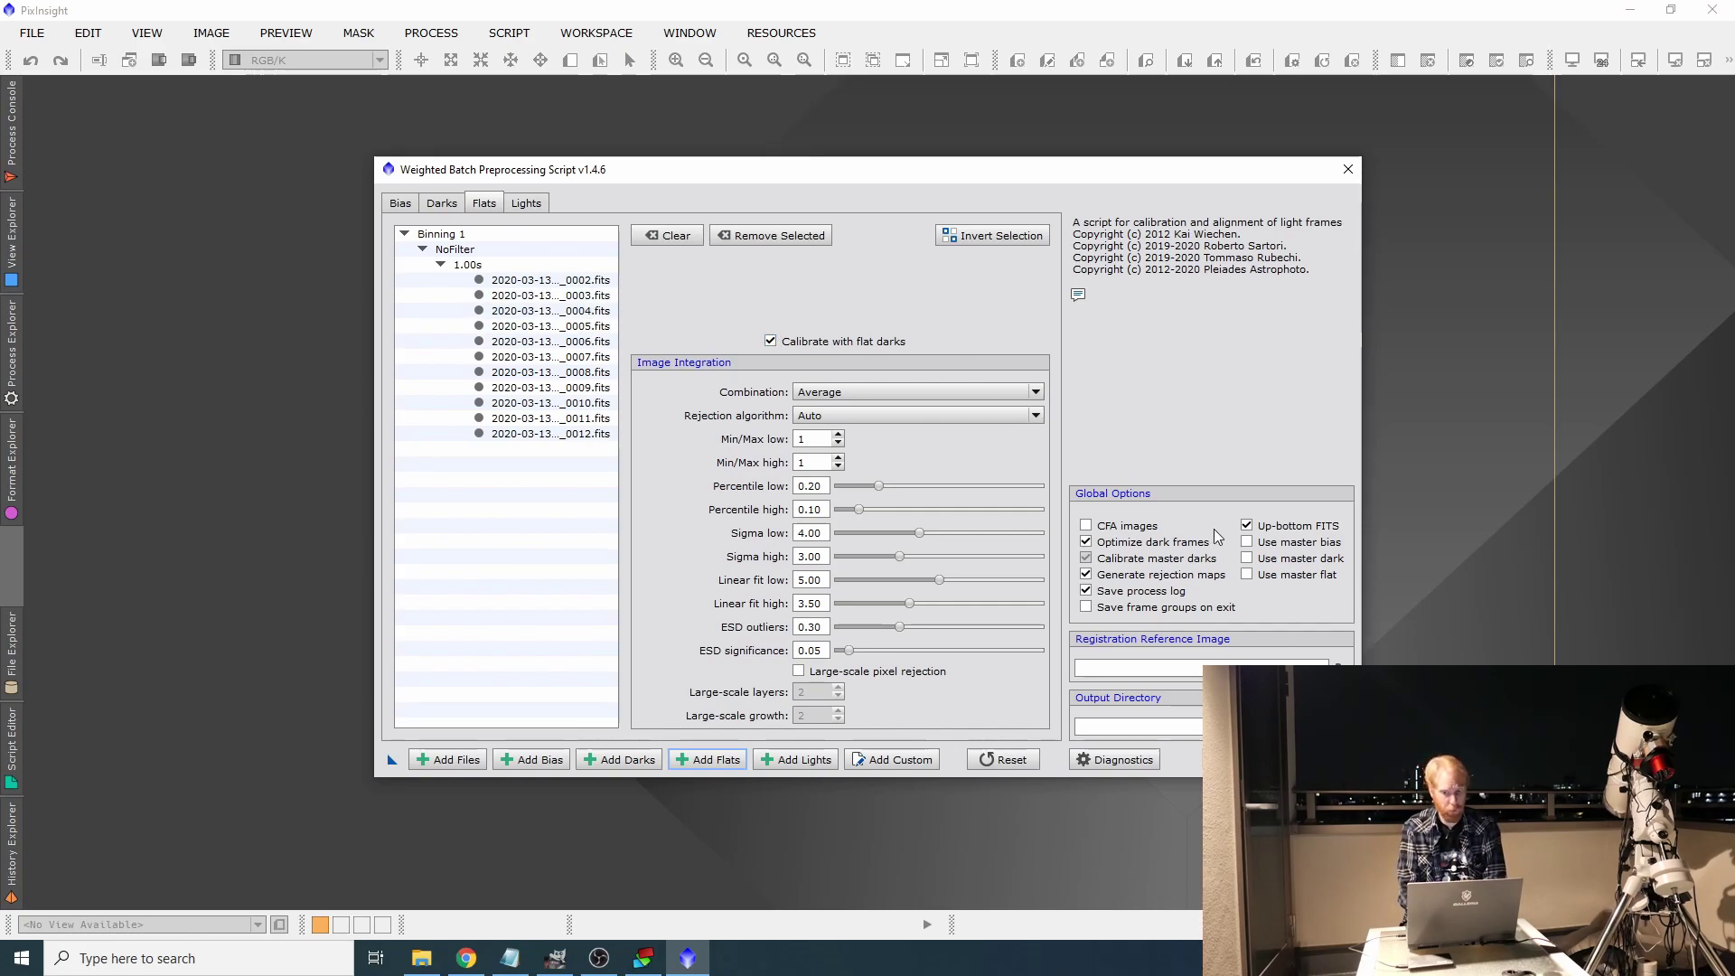
Turn off dark frame optimization and add the 20-second FITS dark frames 0001 to 0012 from the Day1 DARK folder, leaving out the master dark
{"action": "left_click", "coordinate": [1086, 543]}
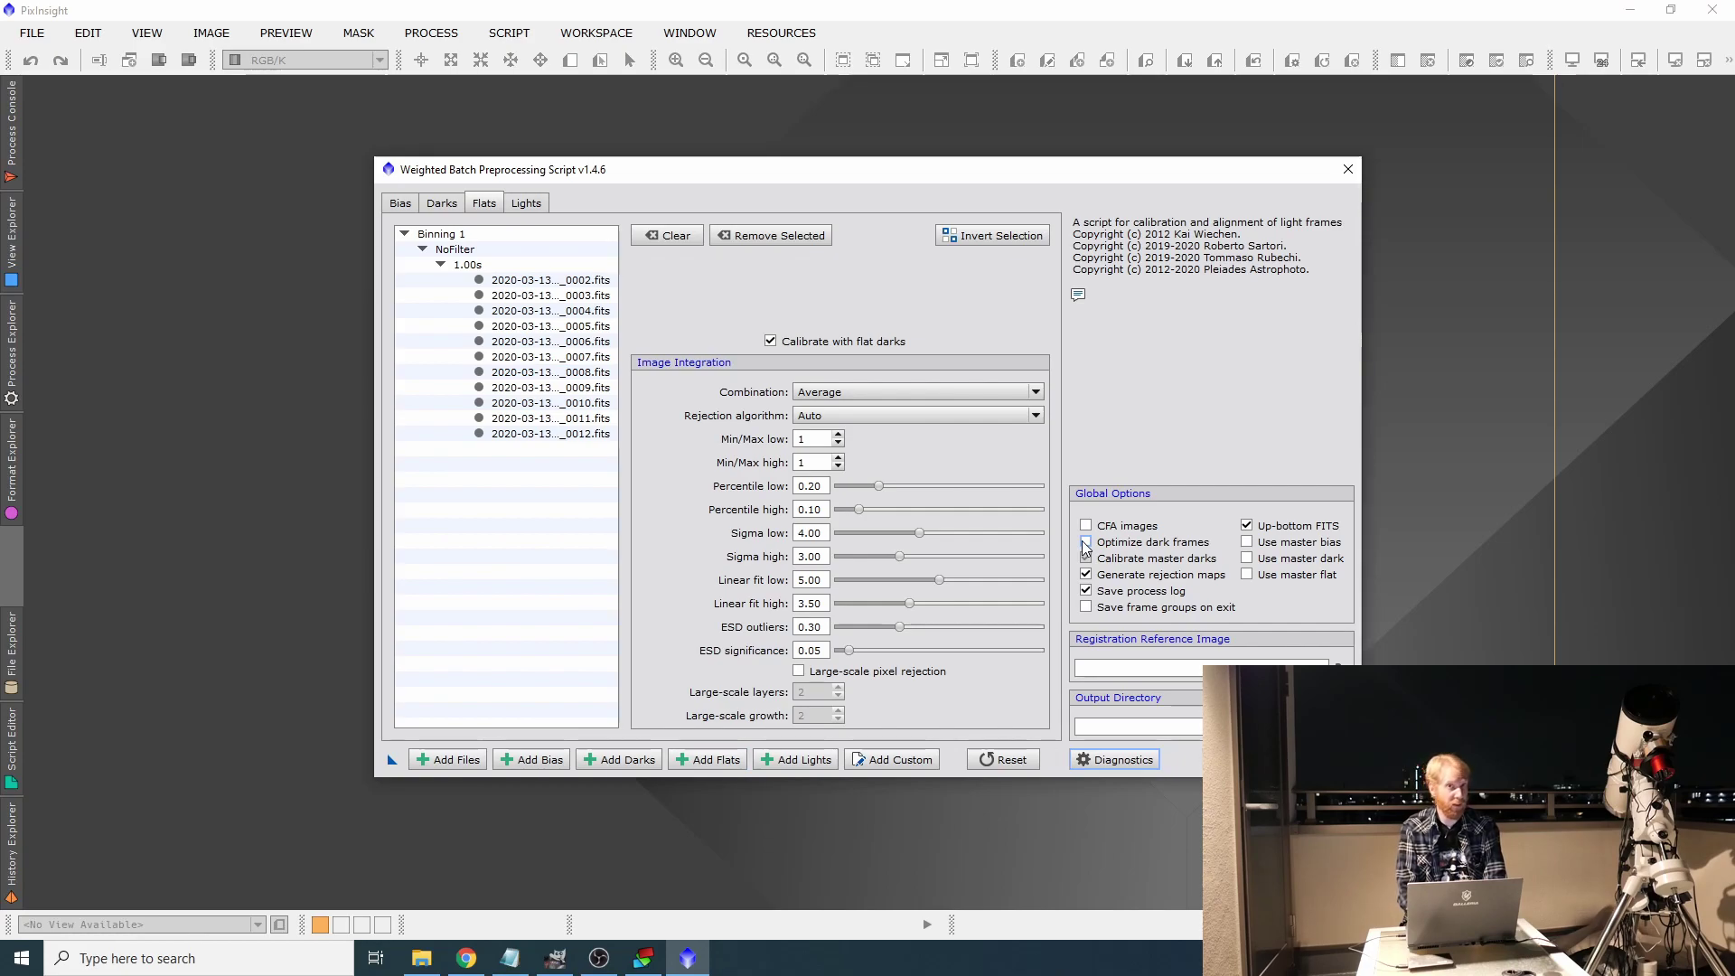
{"action": "mouse_move", "coordinate": [1161, 527]}
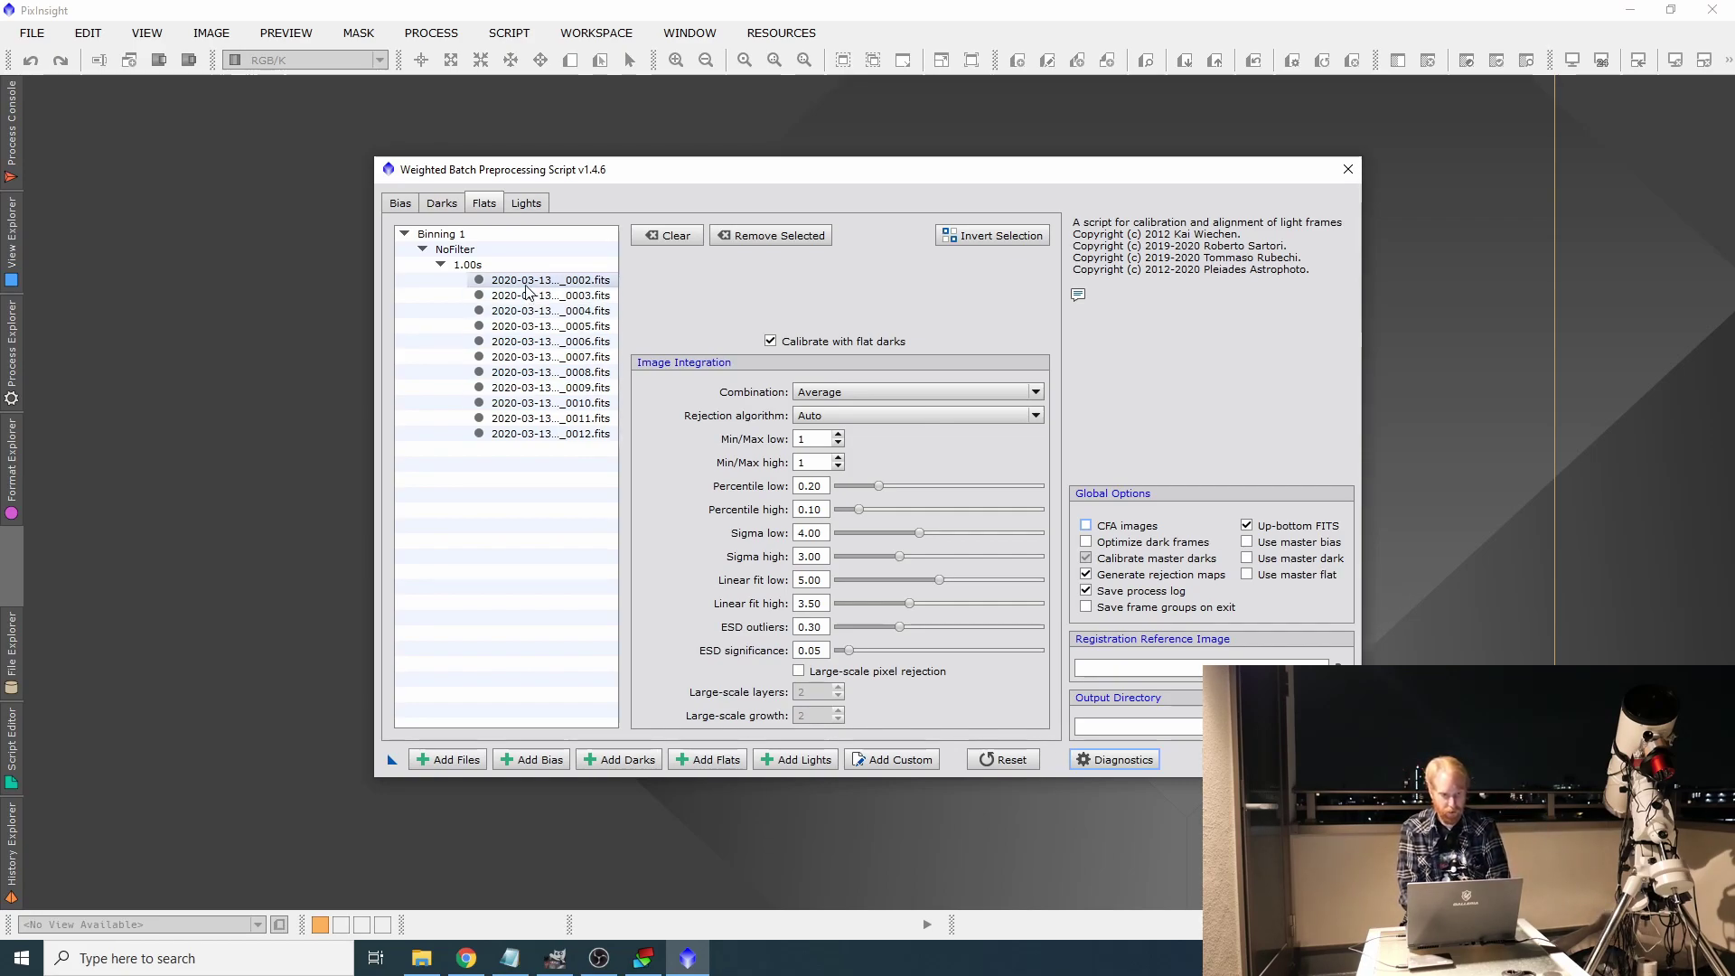
{"action": "left_click", "coordinate": [442, 205]}
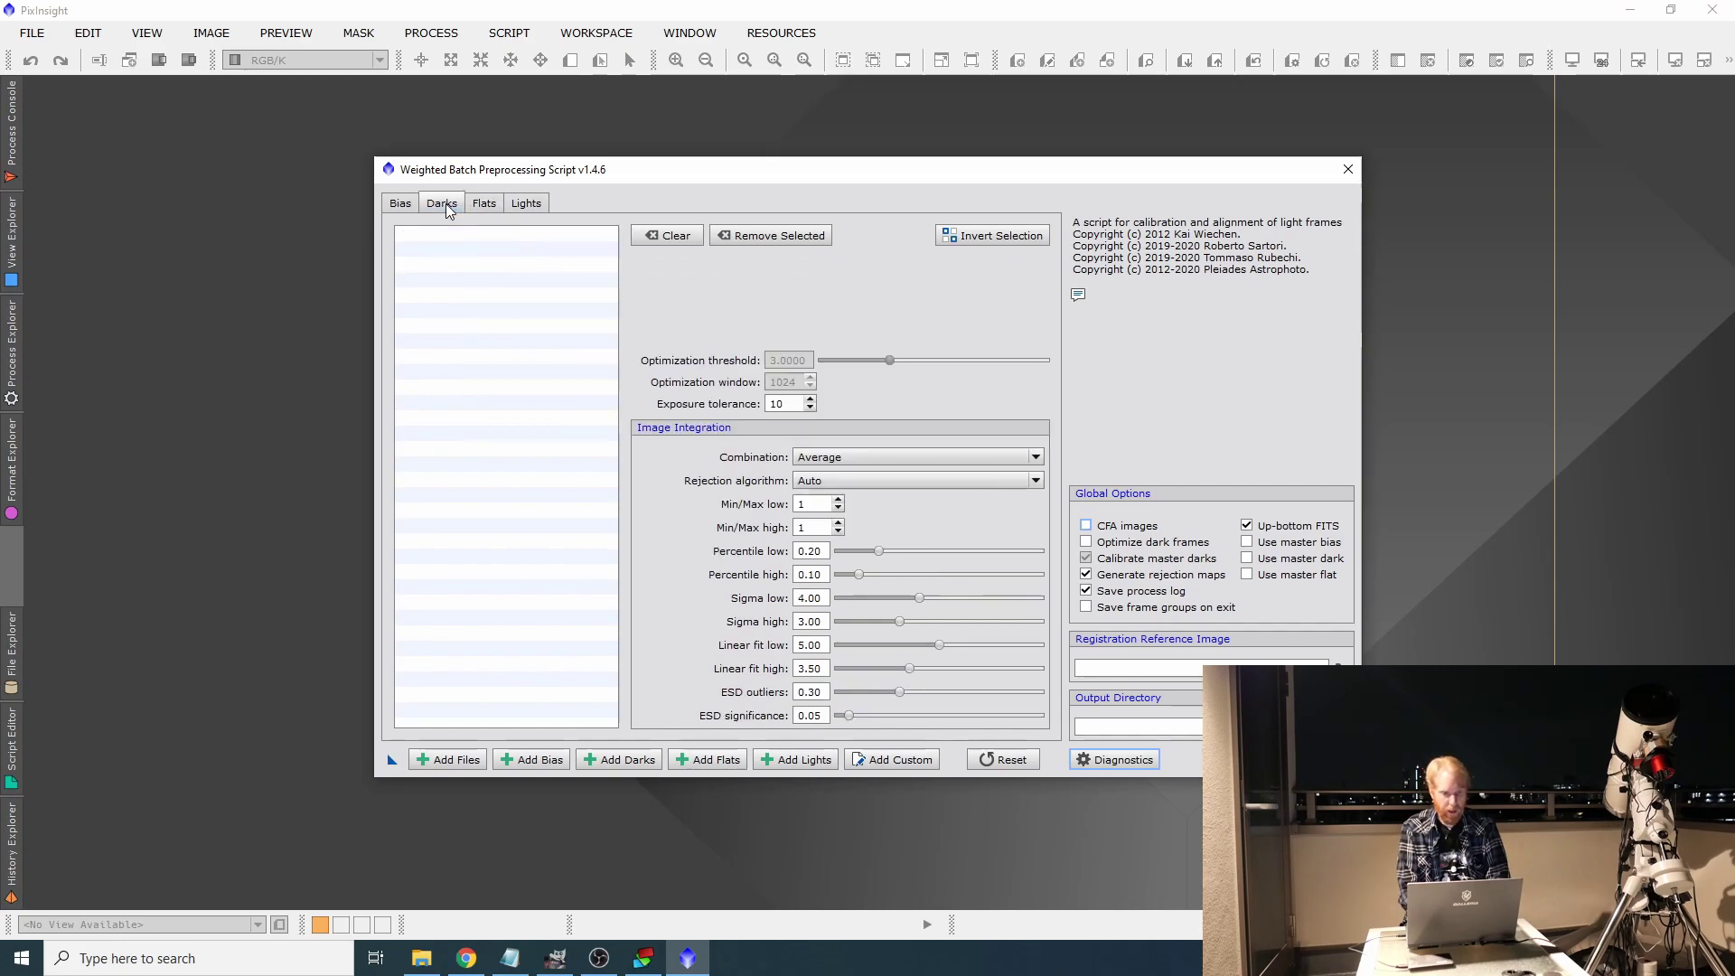
{"action": "left_click", "coordinate": [598, 759]}
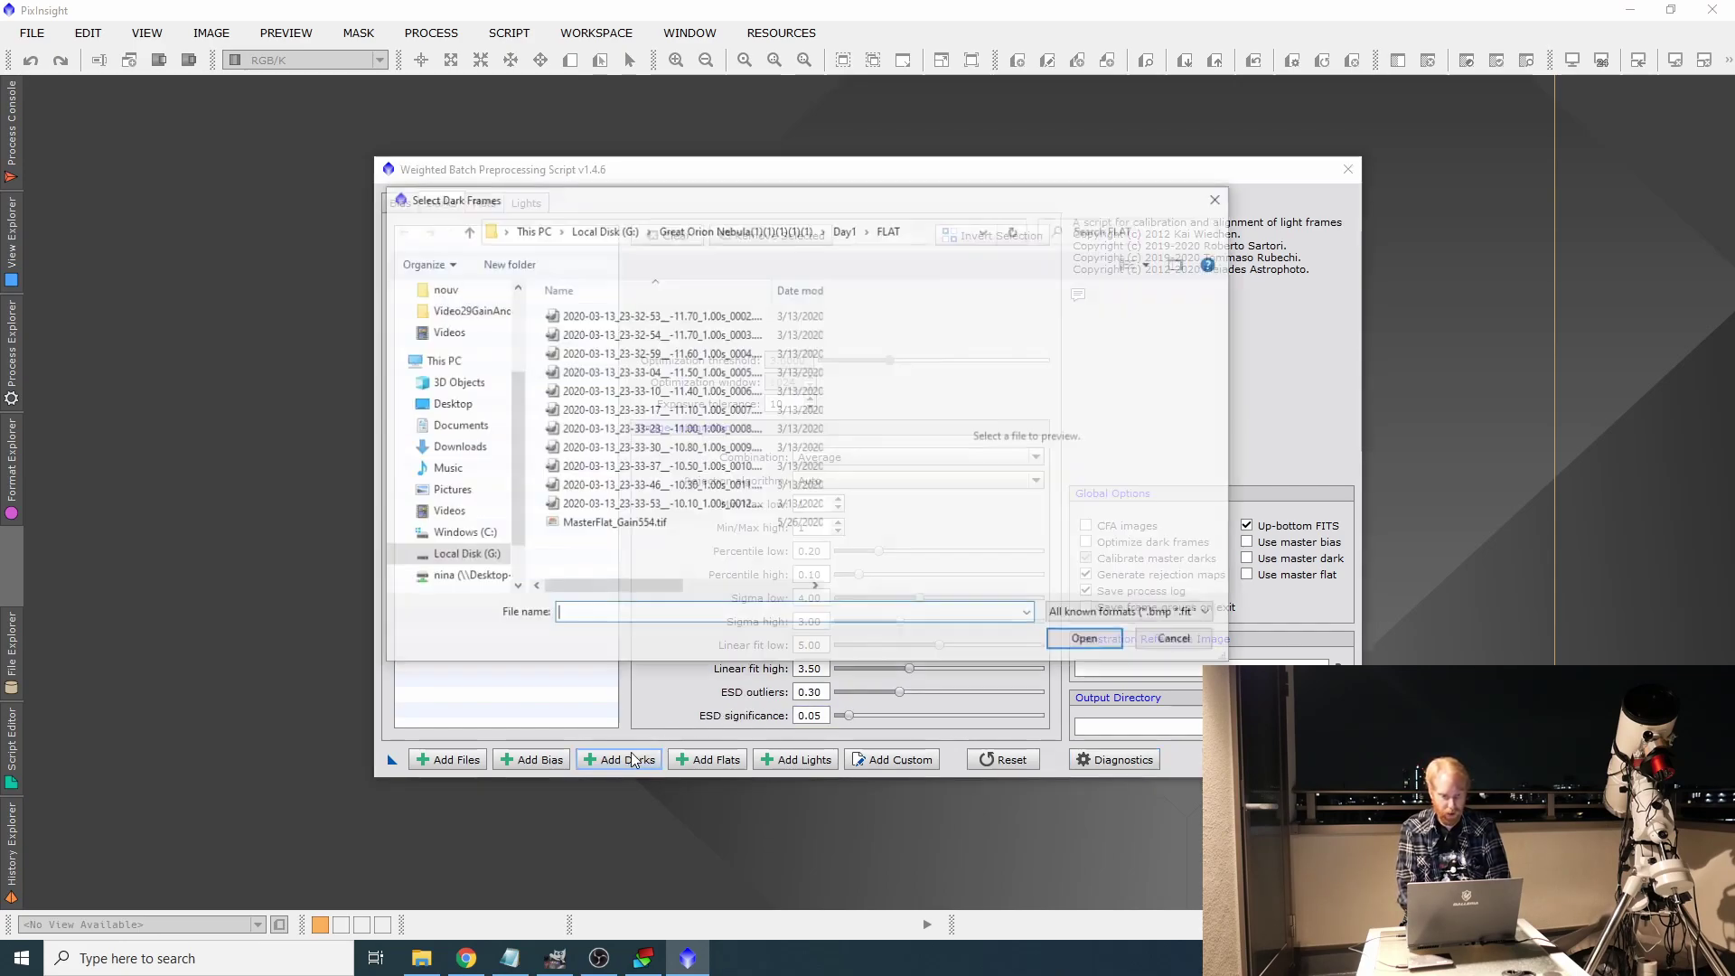
{"action": "left_click", "coordinate": [777, 228]}
{"action": "double_click", "coordinate": [576, 316]}
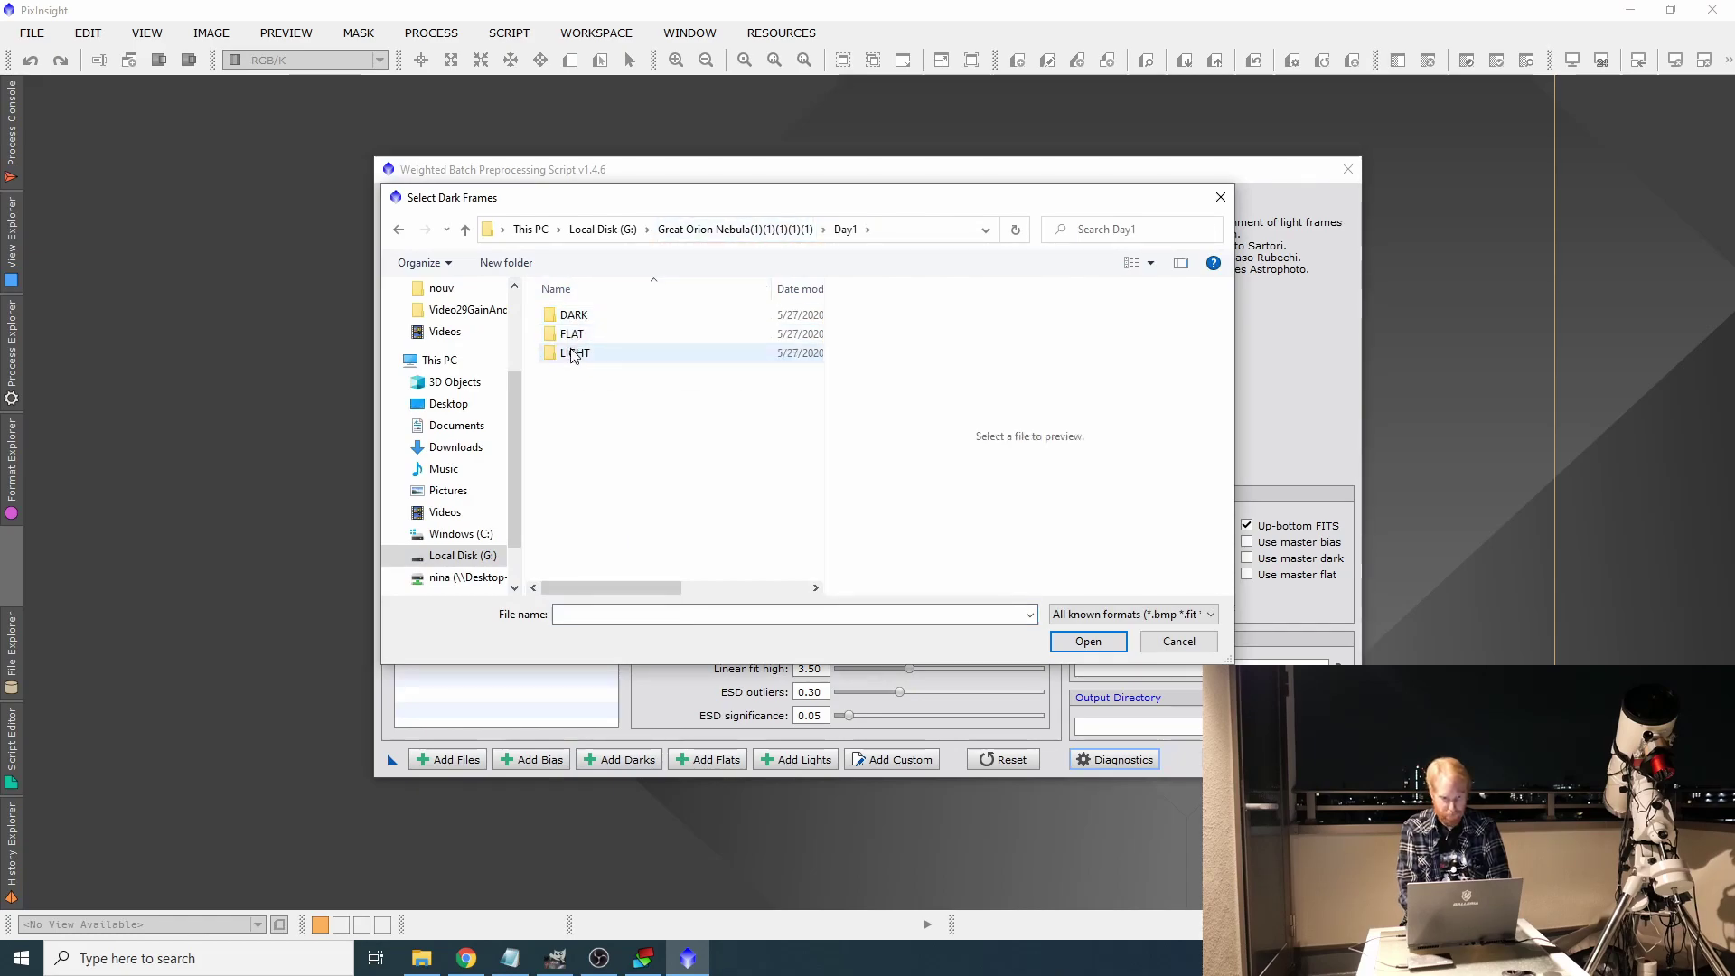
{"action": "double_click", "coordinate": [574, 314]}
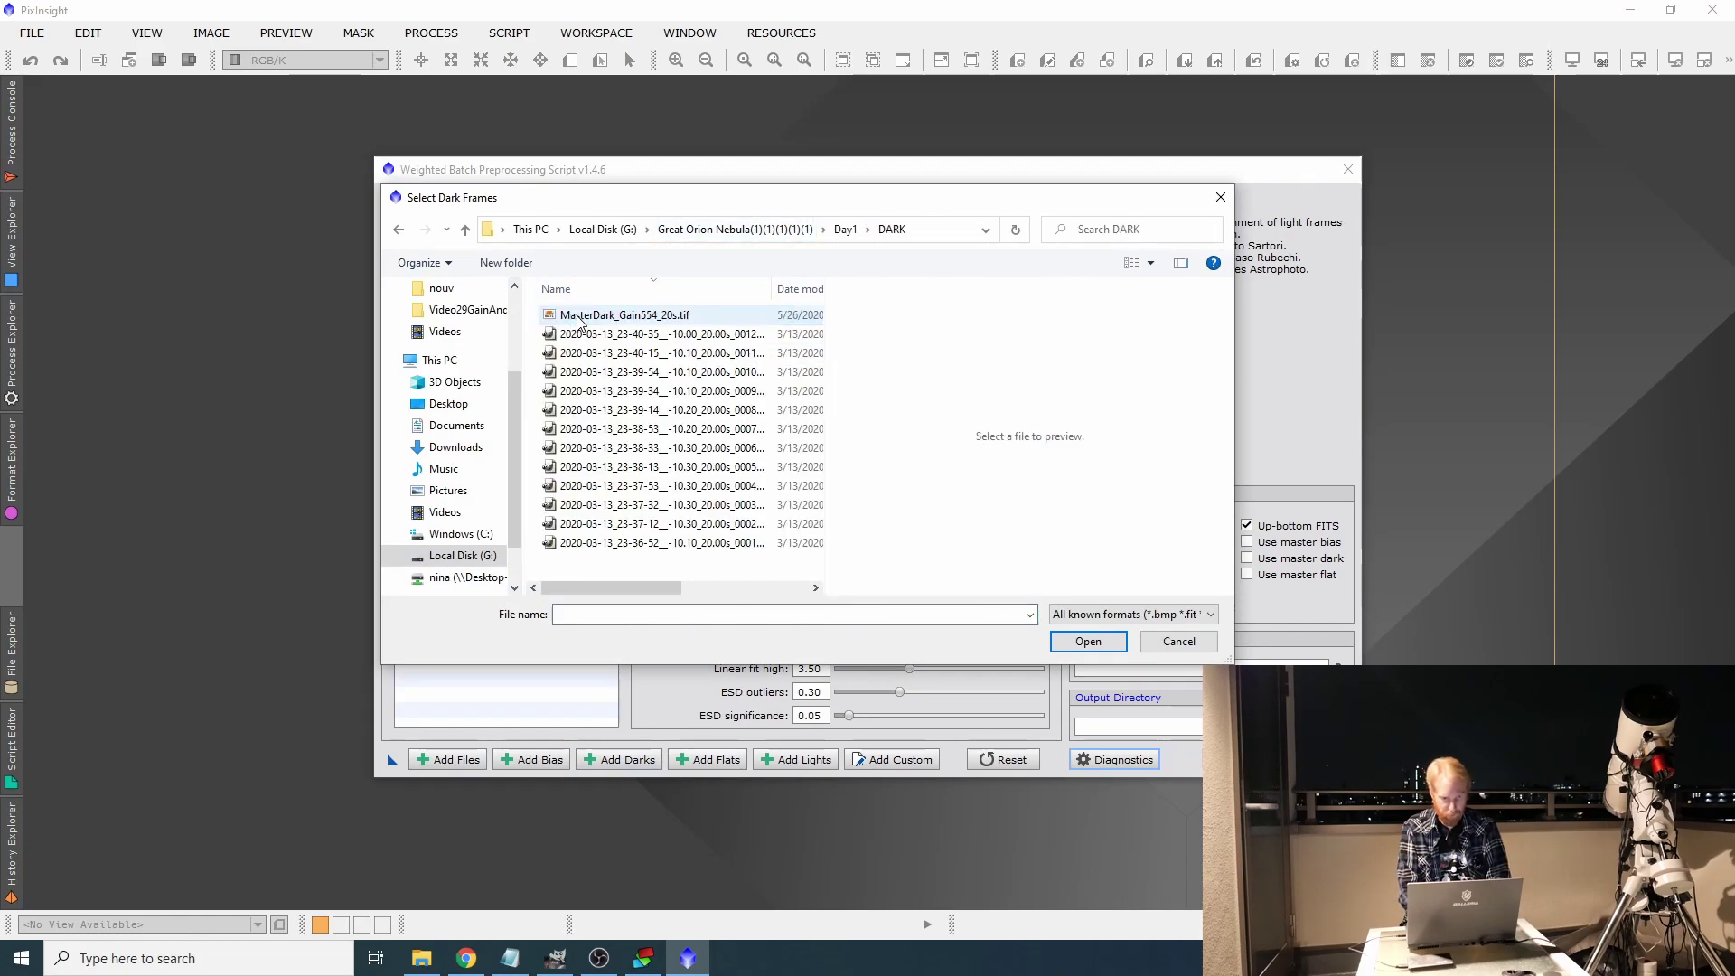
{"action": "left_click", "coordinate": [610, 336]}
{"action": "left_click", "coordinate": [632, 542], "text": "shift"}
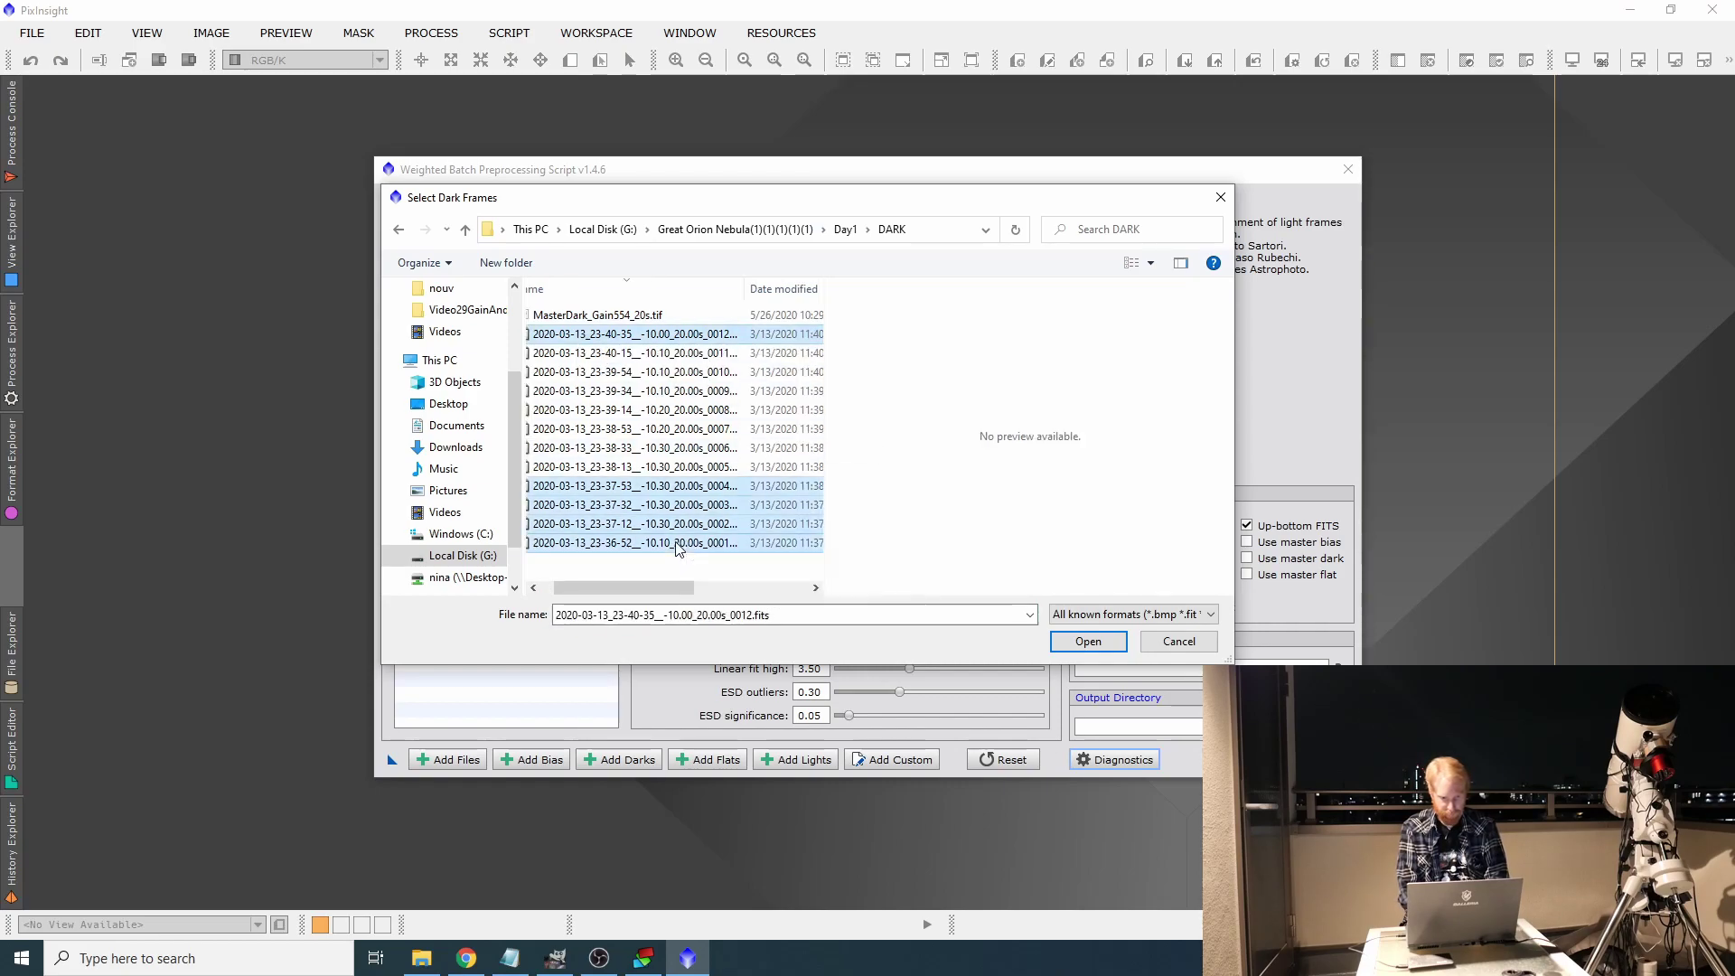
{"action": "left_click", "coordinate": [1087, 641]}
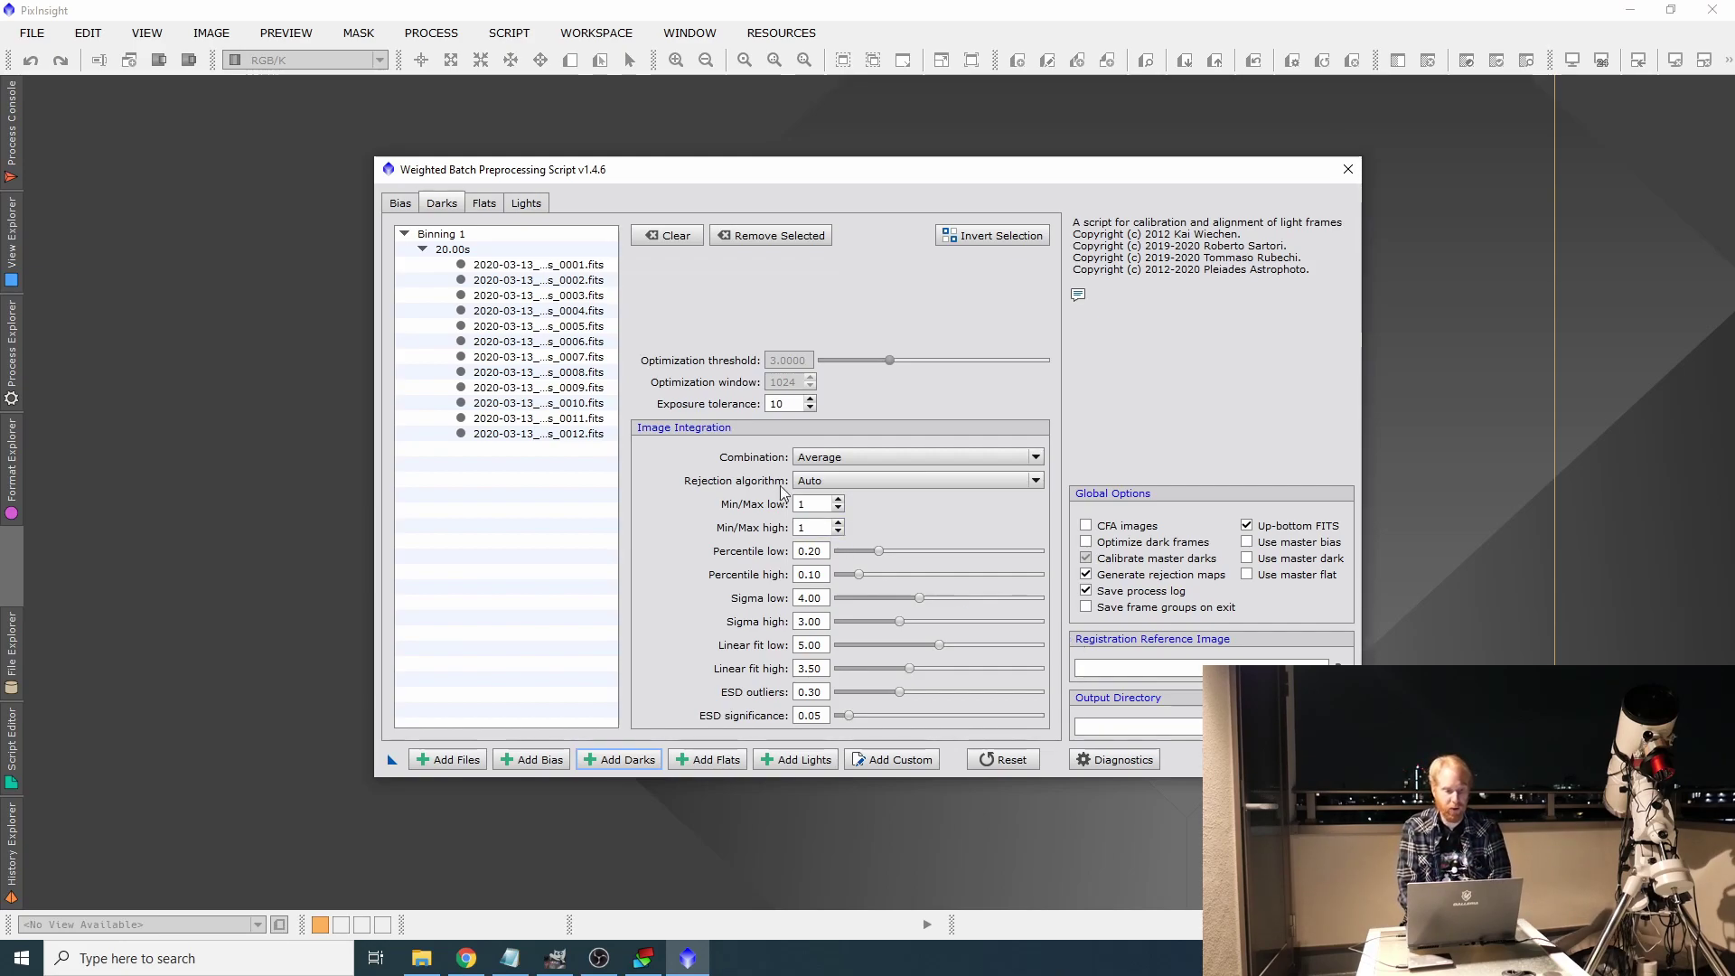
Review the loaded flat, dark, bias and light frame lists and their calibration settings
{"action": "left_click", "coordinate": [484, 202]}
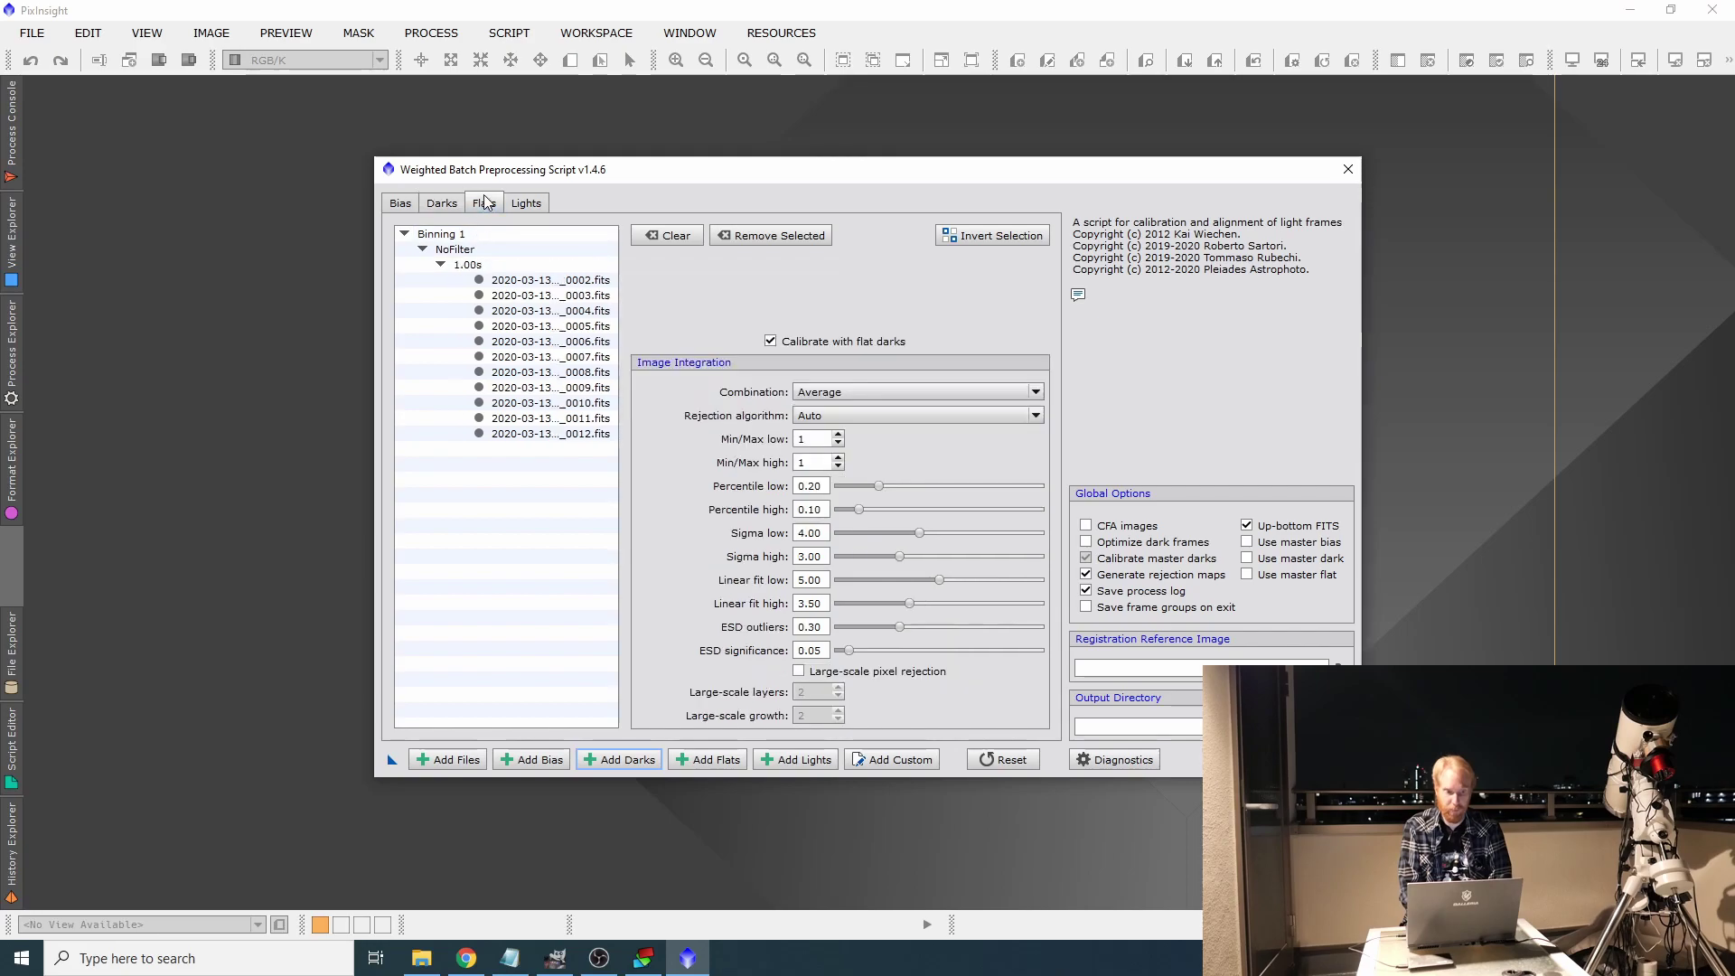
{"action": "left_click", "coordinate": [482, 266]}
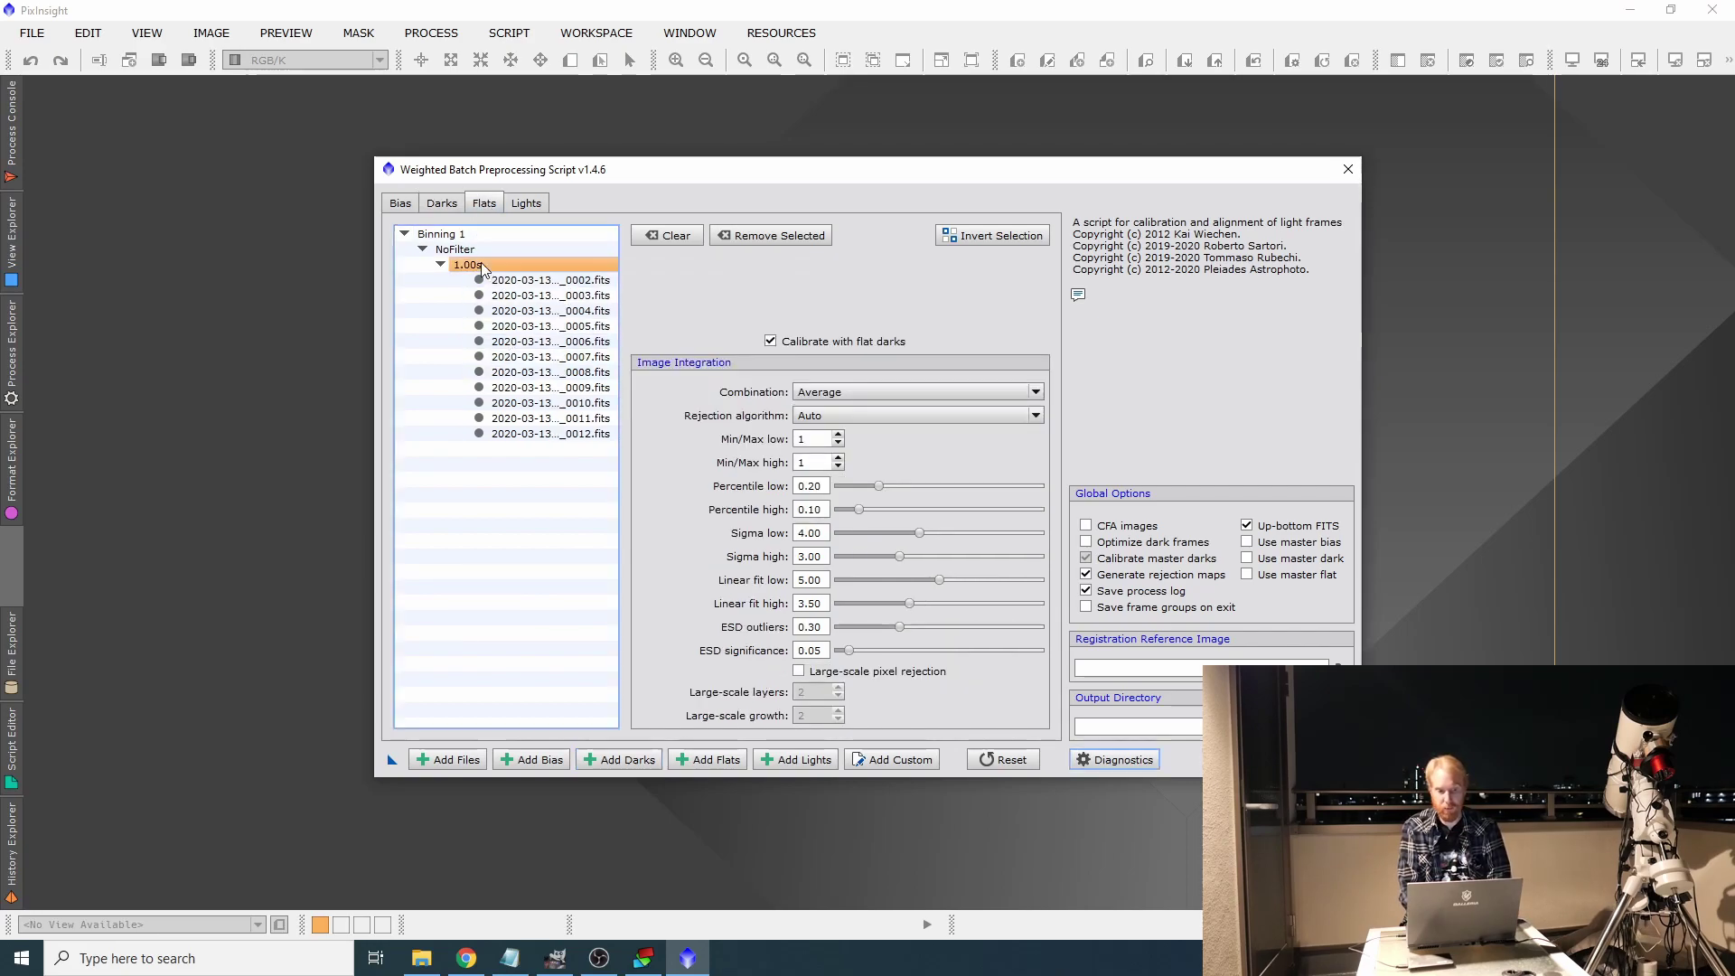
{"action": "left_click", "coordinate": [442, 202]}
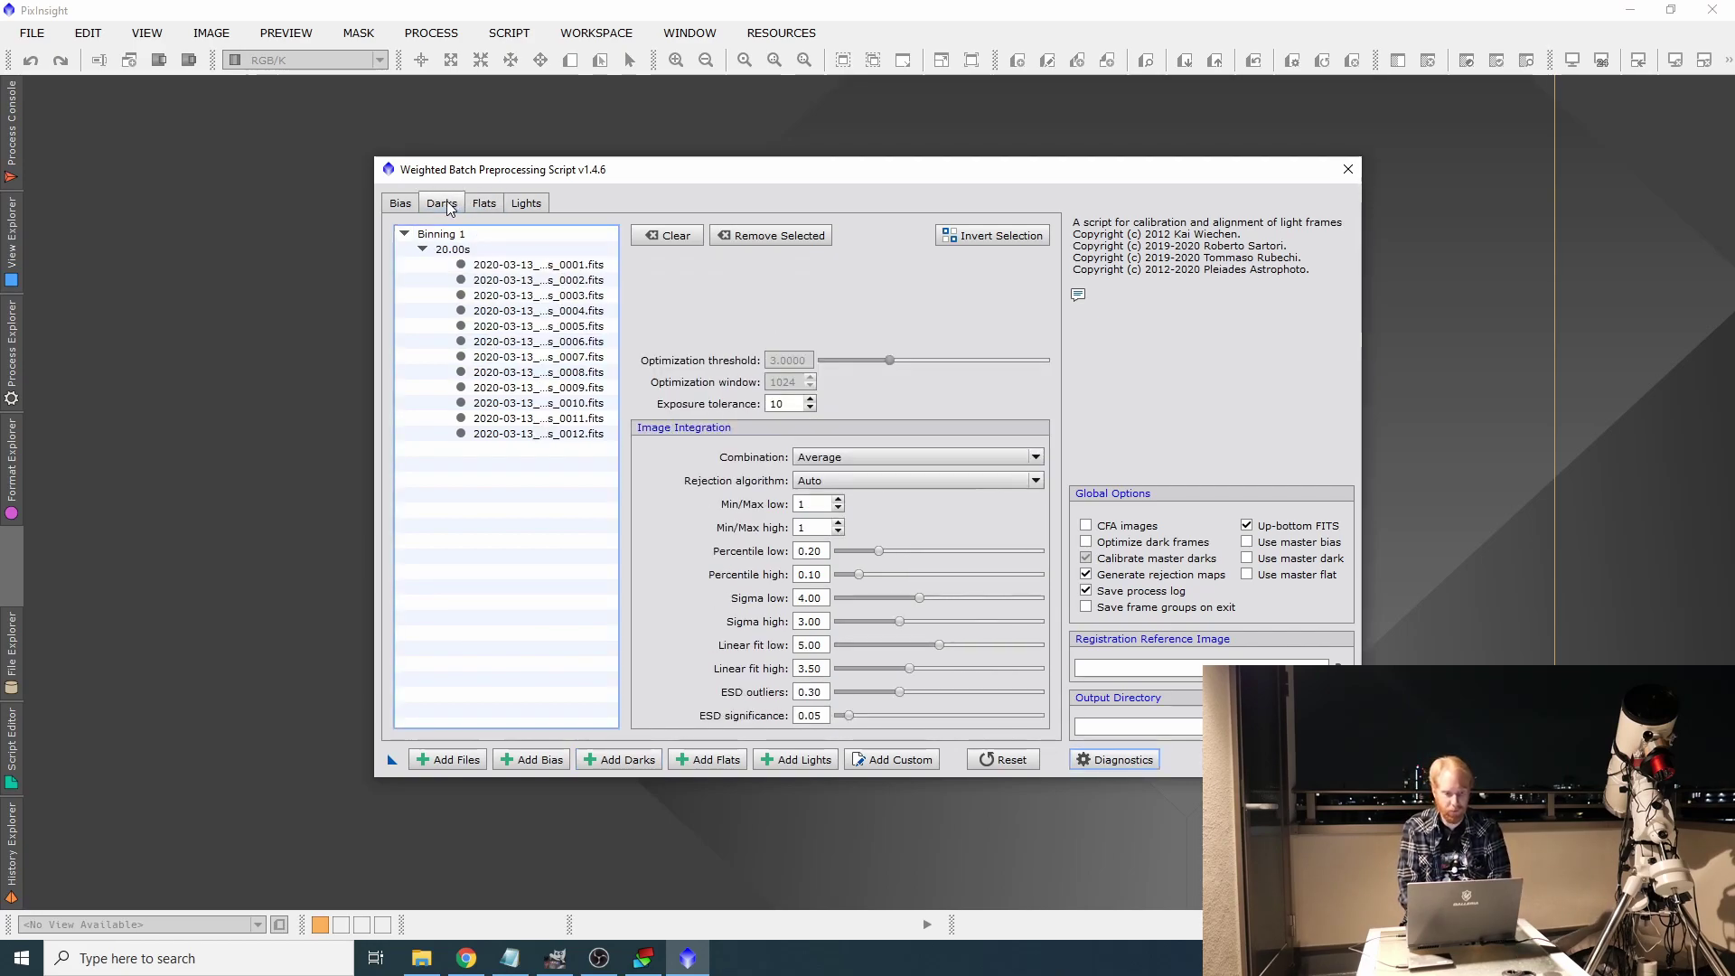
{"action": "left_click", "coordinate": [485, 202]}
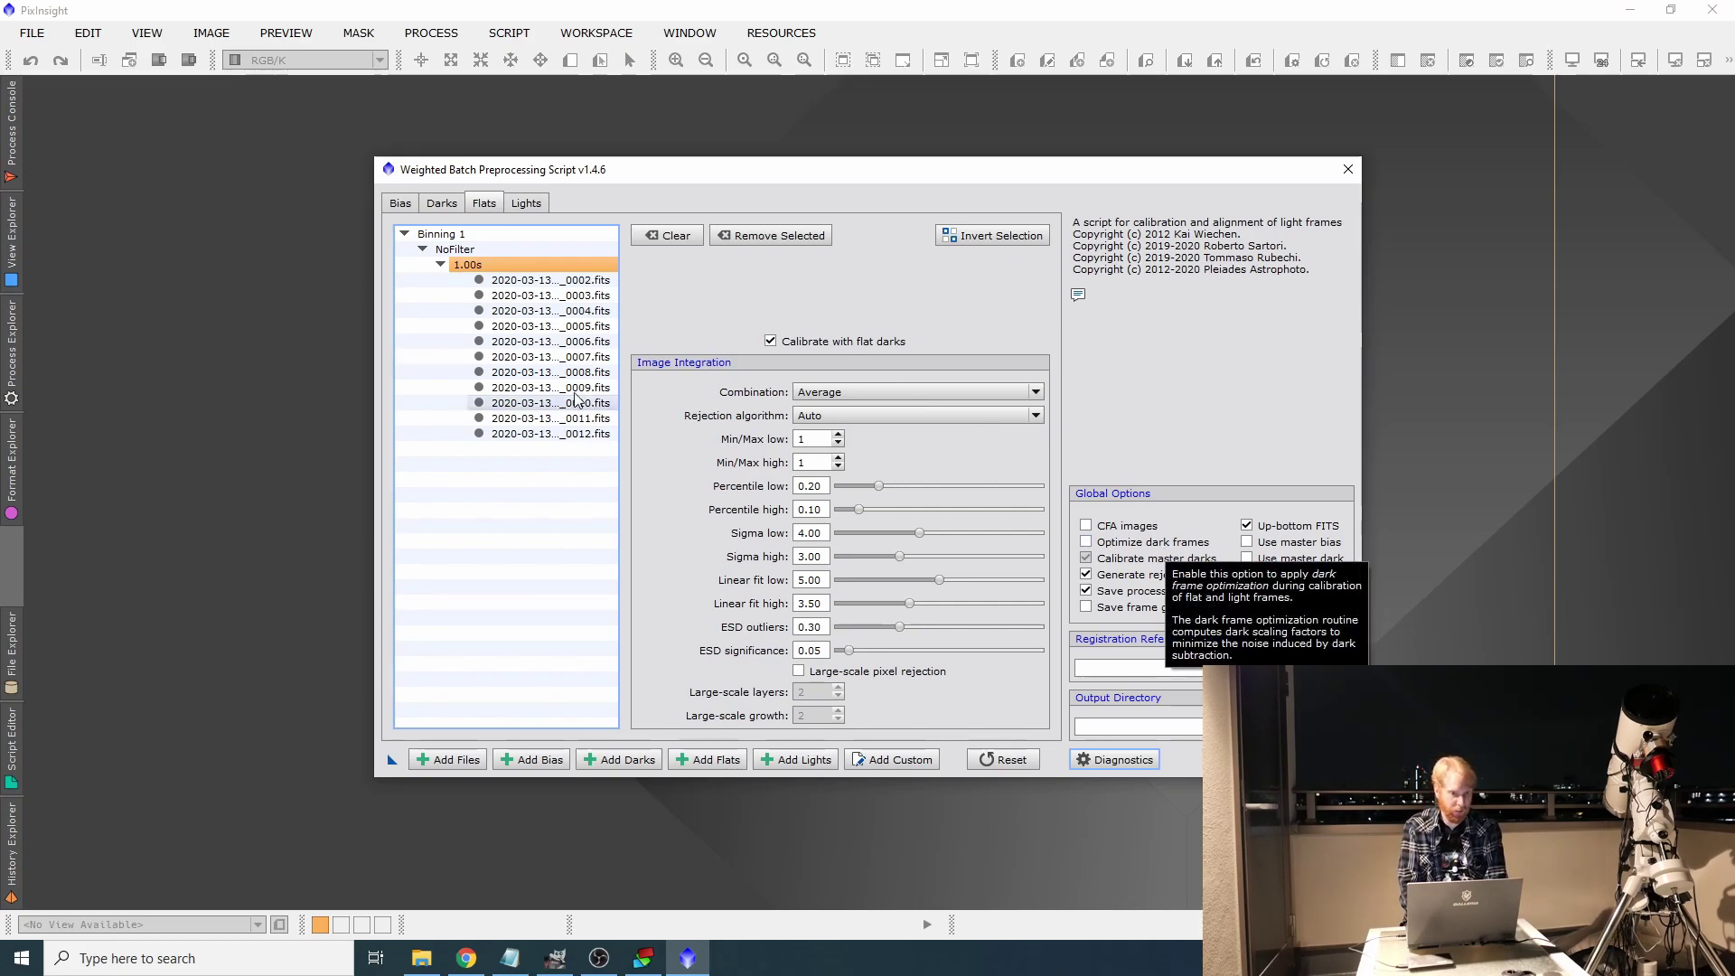
{"action": "left_click", "coordinate": [398, 204]}
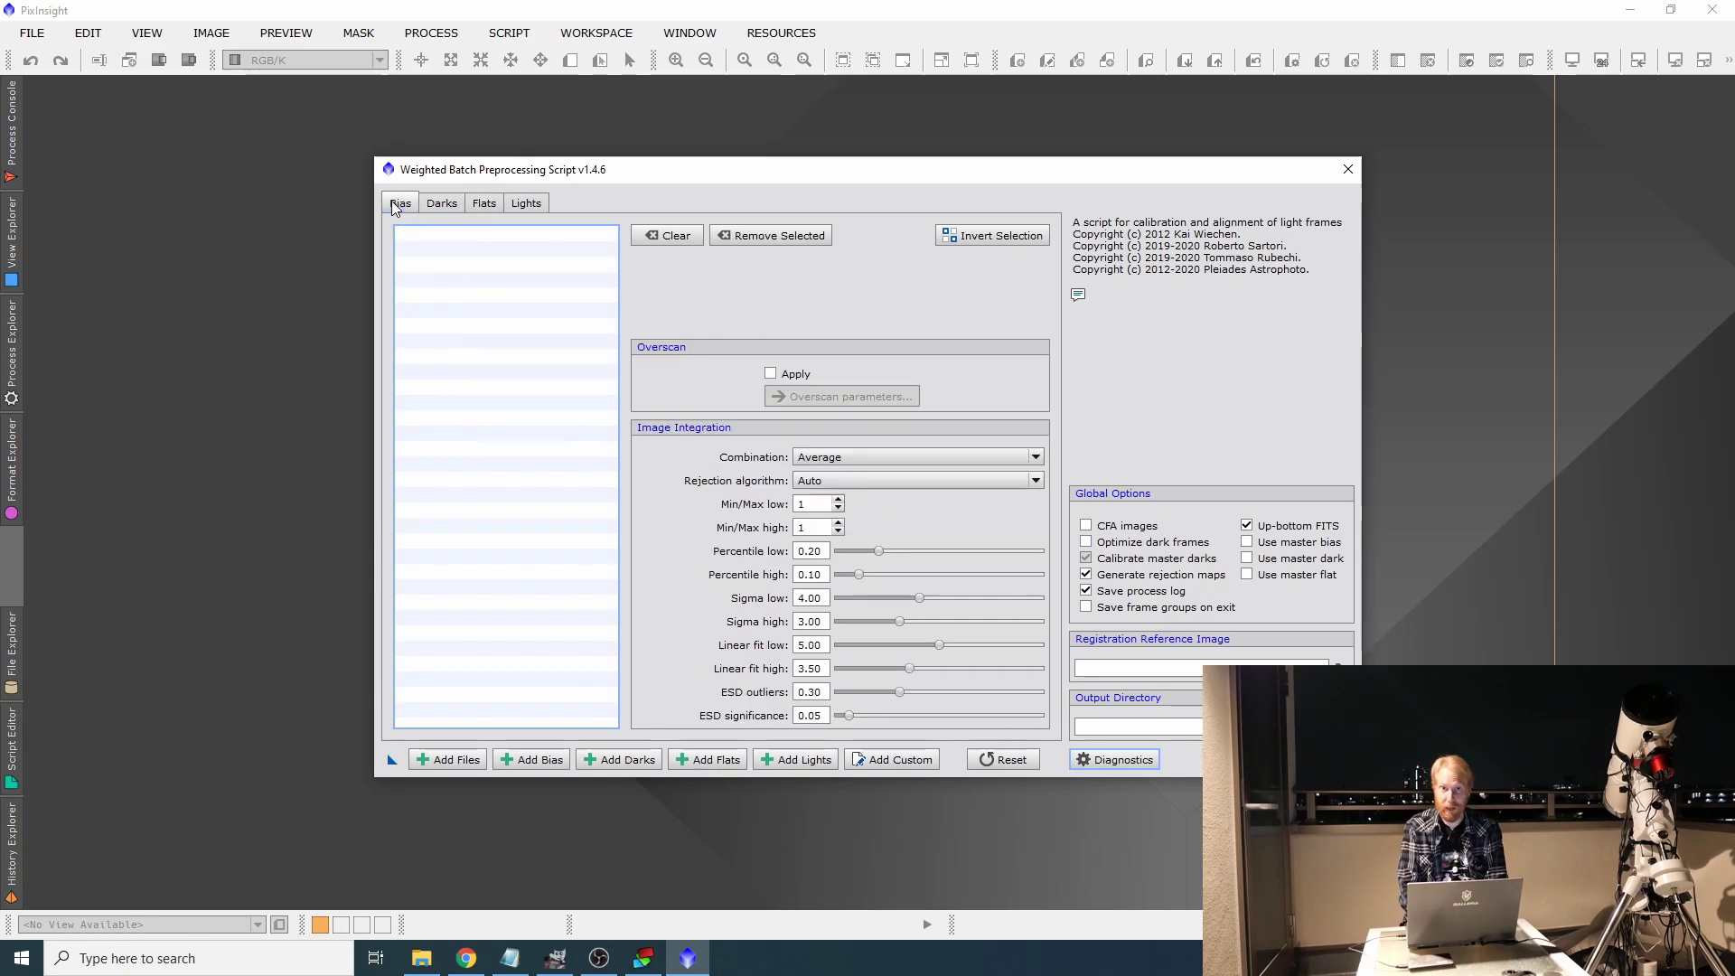
{"action": "left_click", "coordinate": [443, 204]}
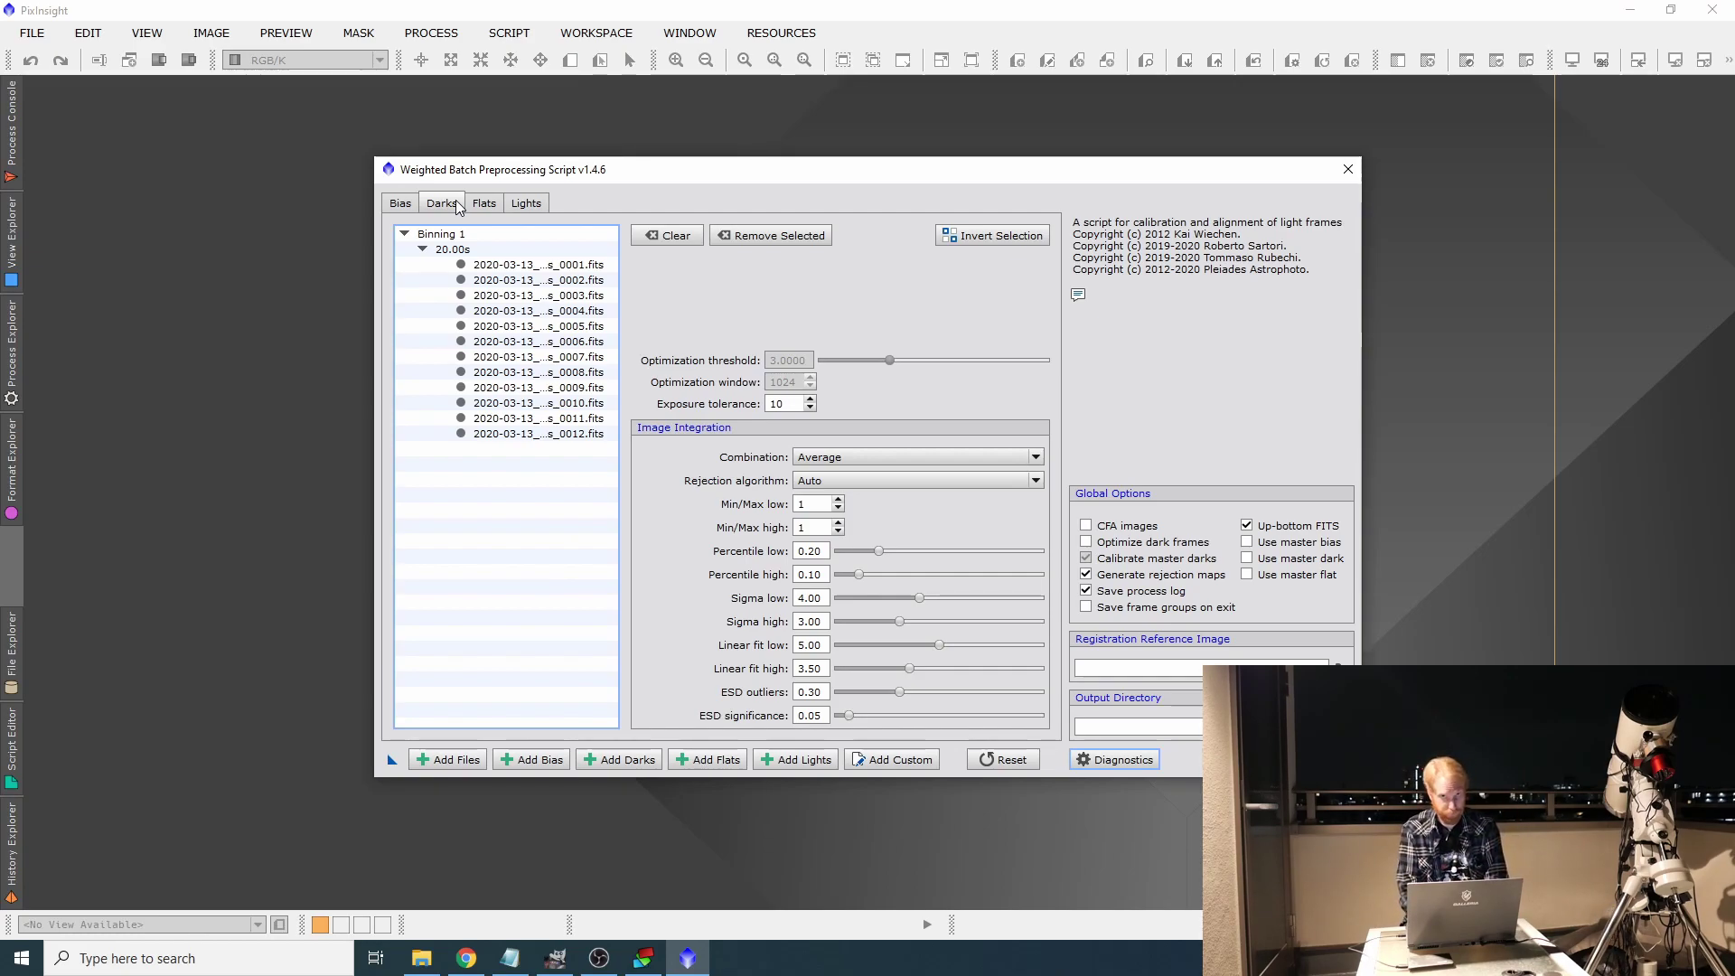
{"action": "left_click", "coordinate": [525, 202]}
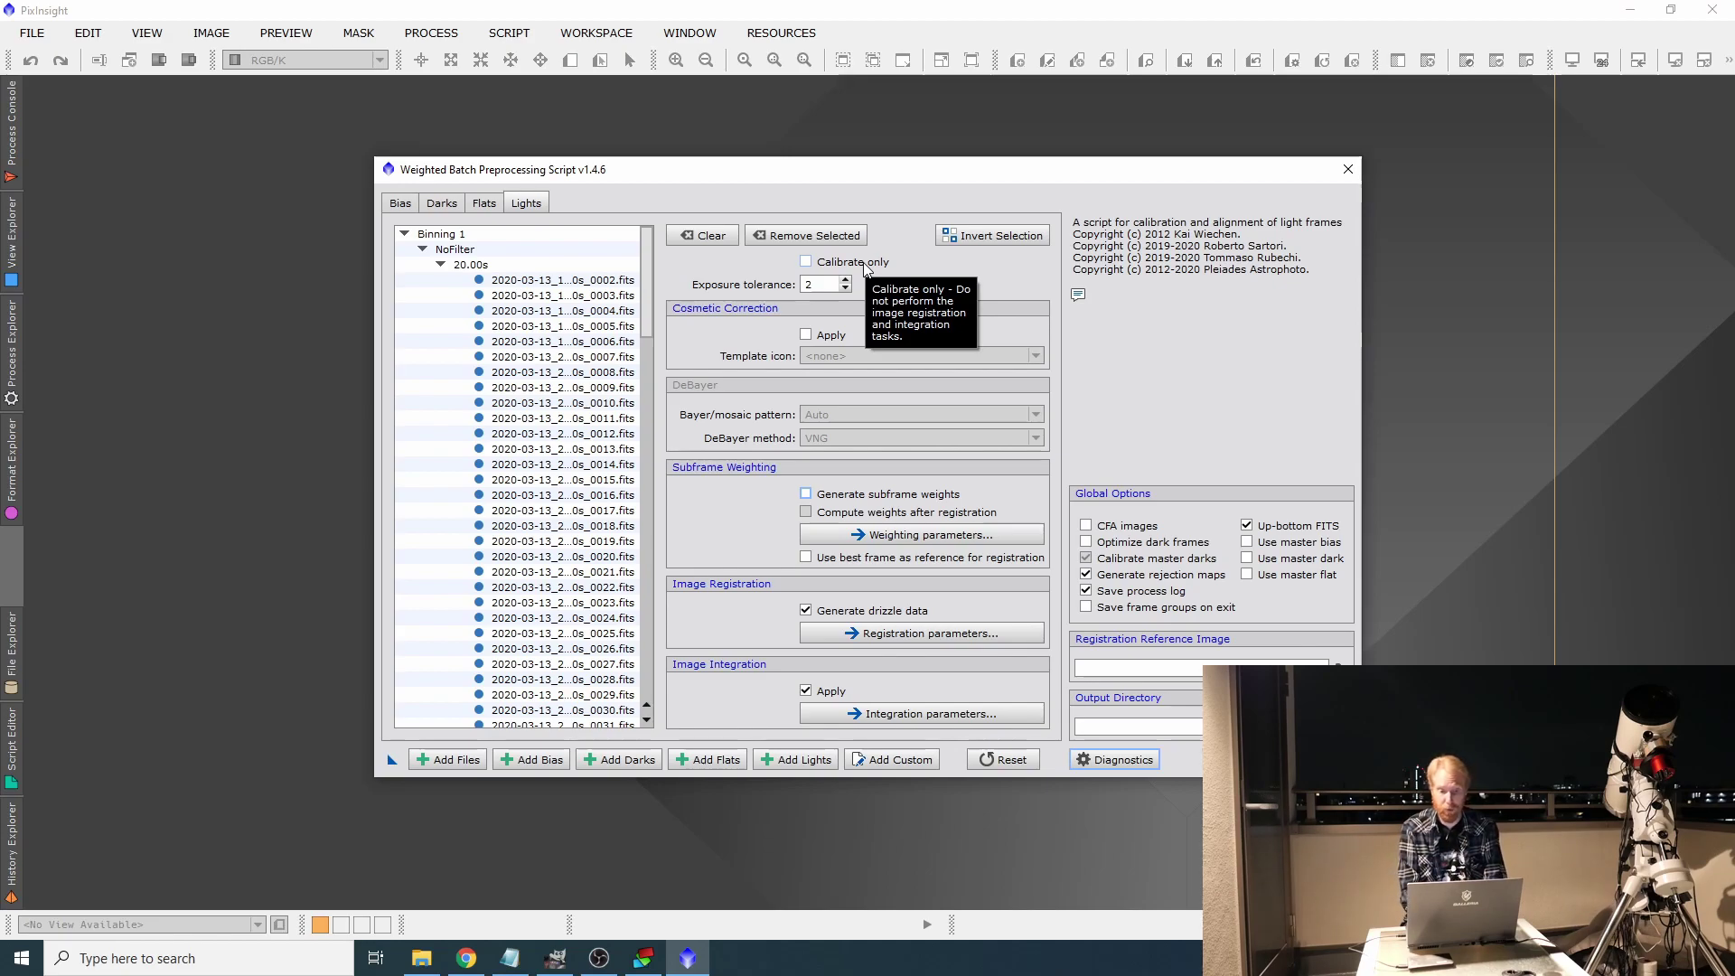
Limit the light frames to calibration only and, after checking the flat, dark and bias lists, exit the Weighted Batch Preprocessing script
{"action": "left_click", "coordinate": [832, 271]}
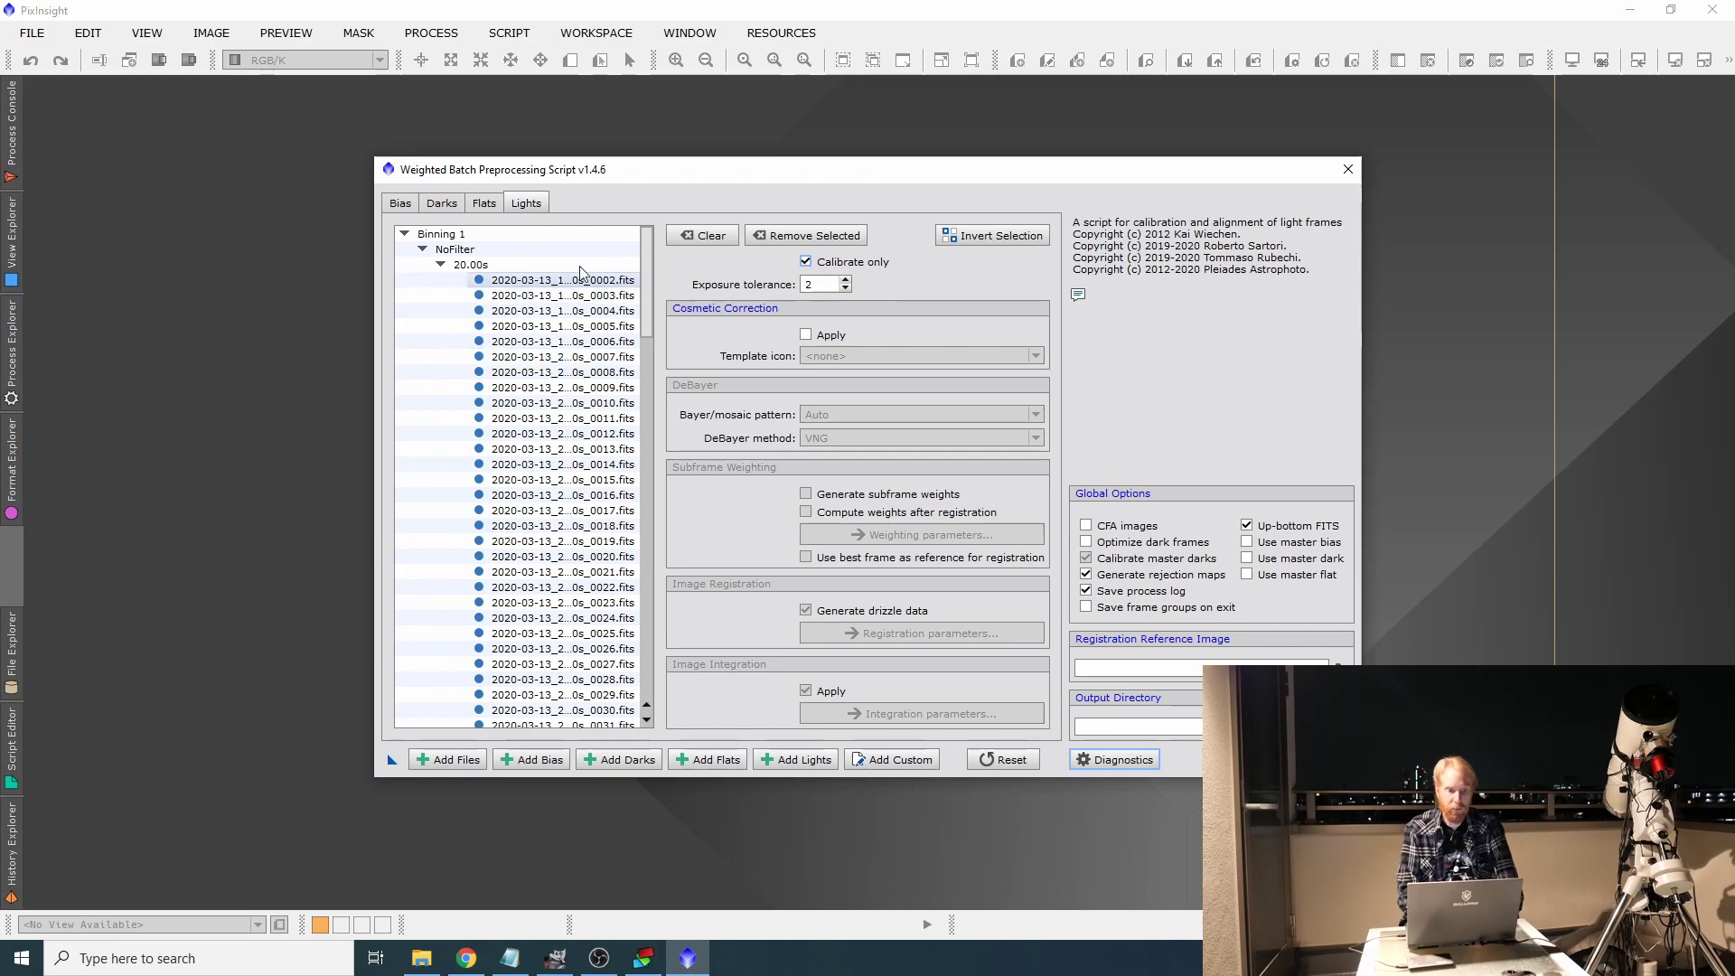
{"action": "left_click", "coordinate": [493, 206]}
{"action": "left_click", "coordinate": [442, 207]}
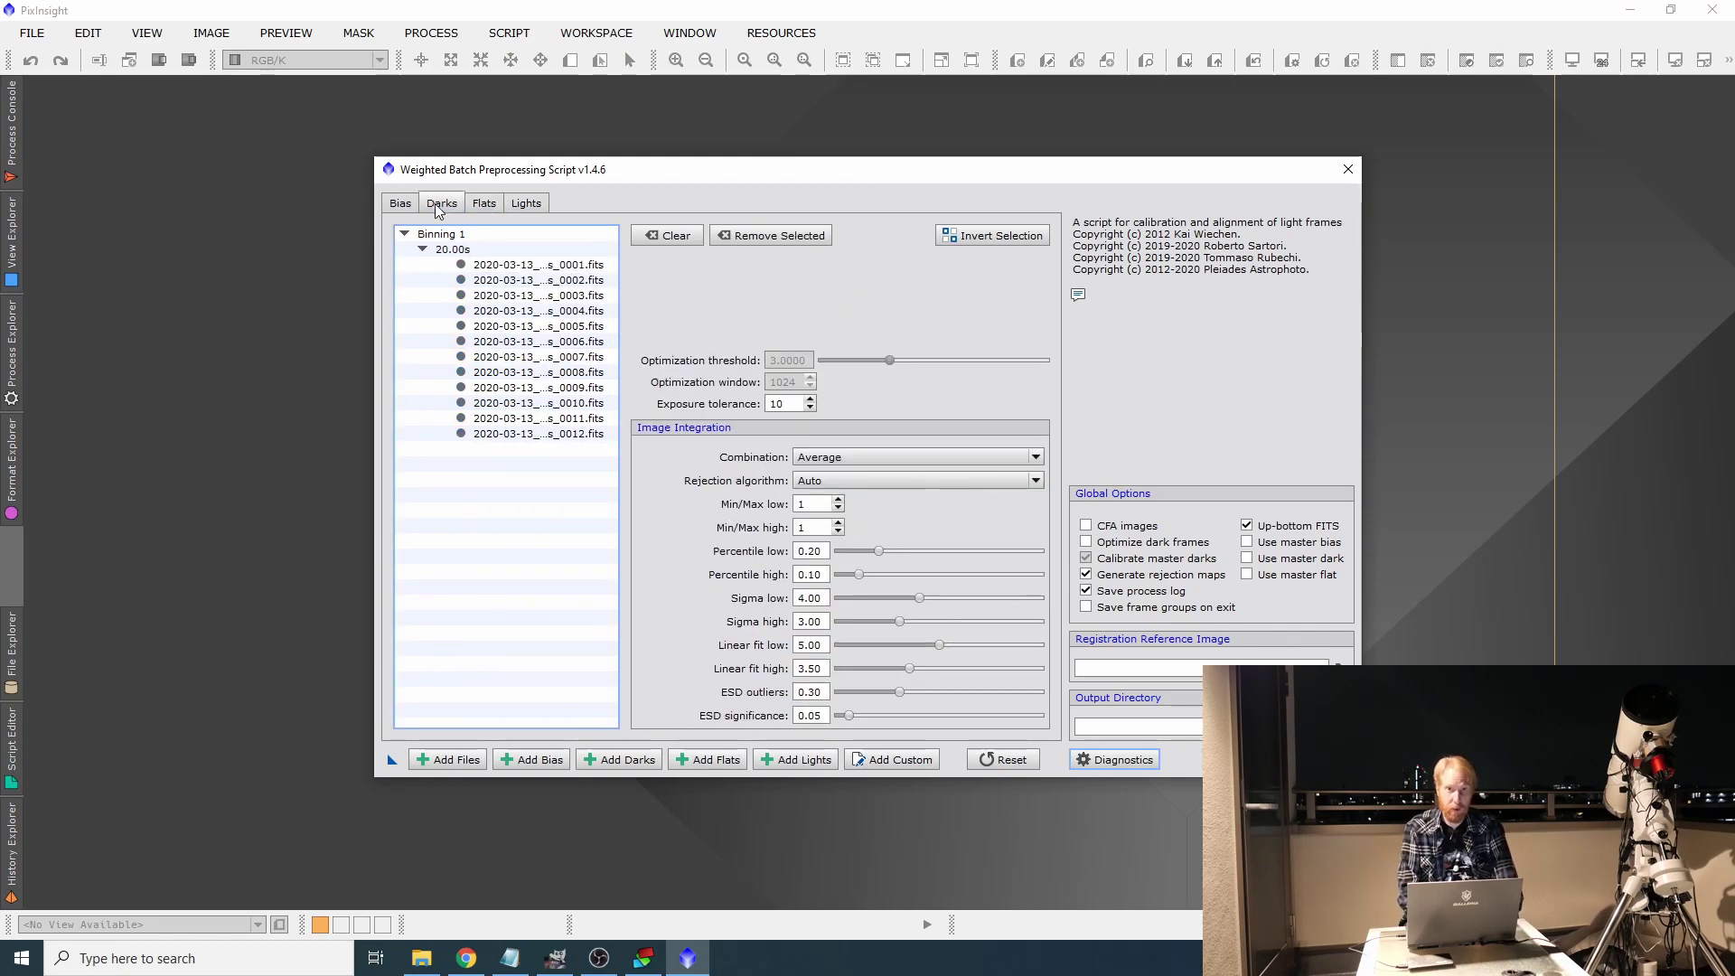
{"action": "left_click", "coordinate": [402, 208]}
{"action": "left_click", "coordinate": [441, 207]}
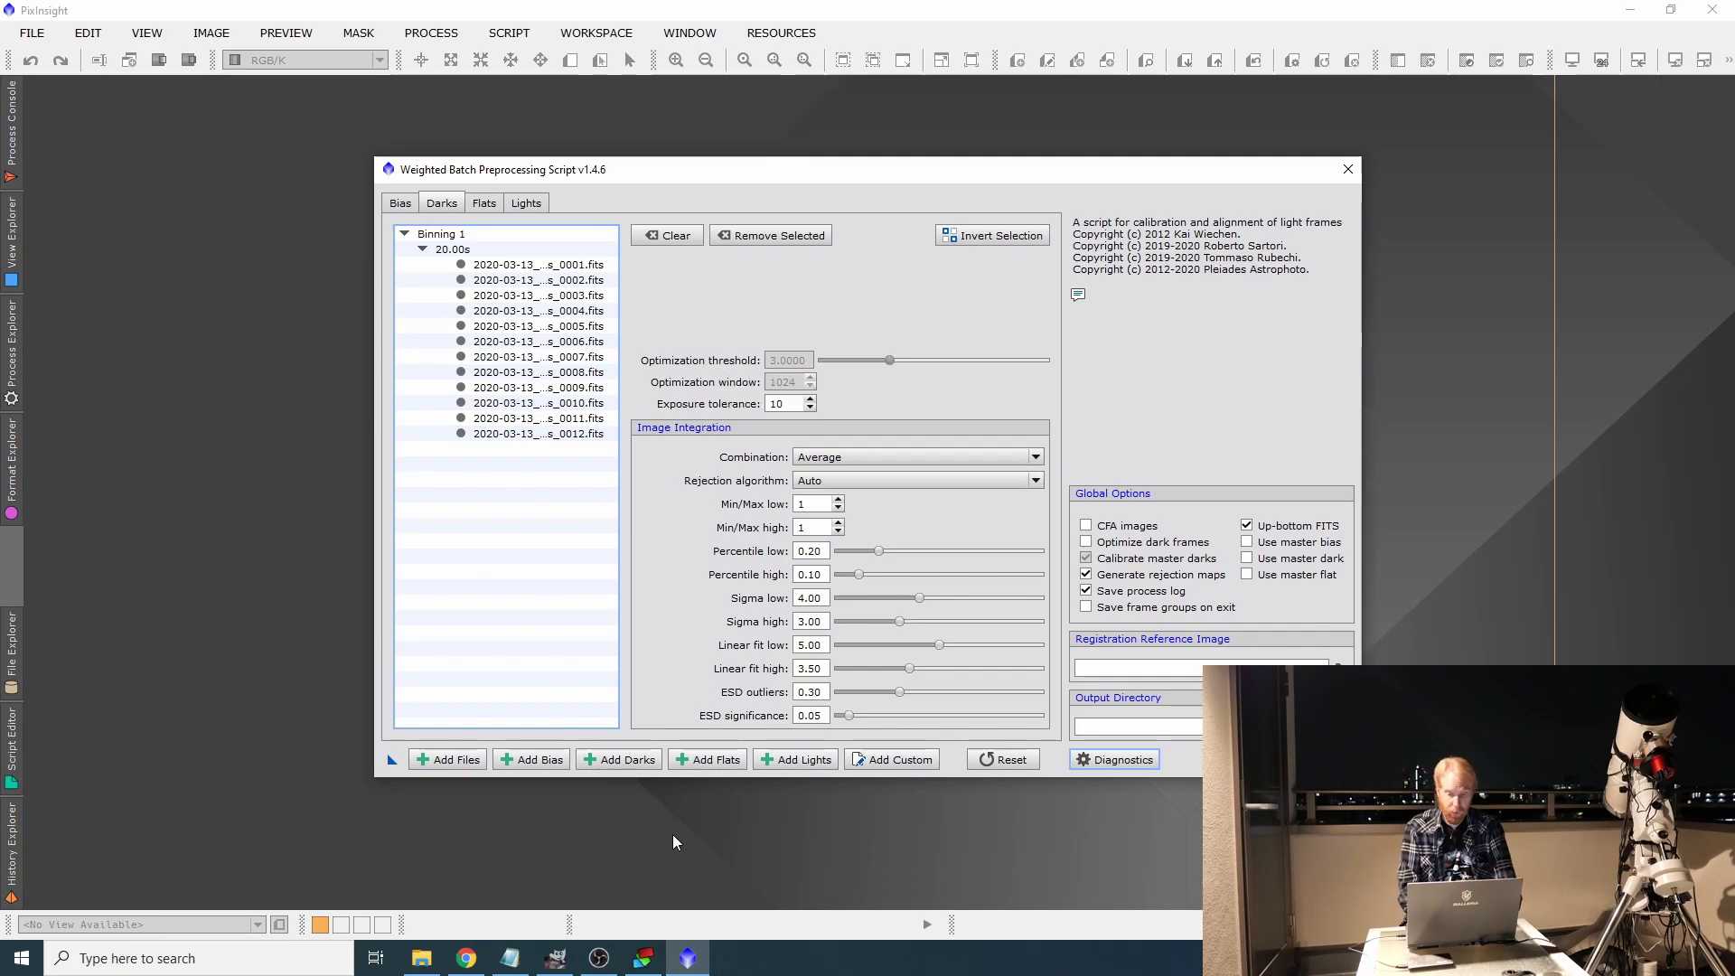
{"action": "key", "text": "Escape"}
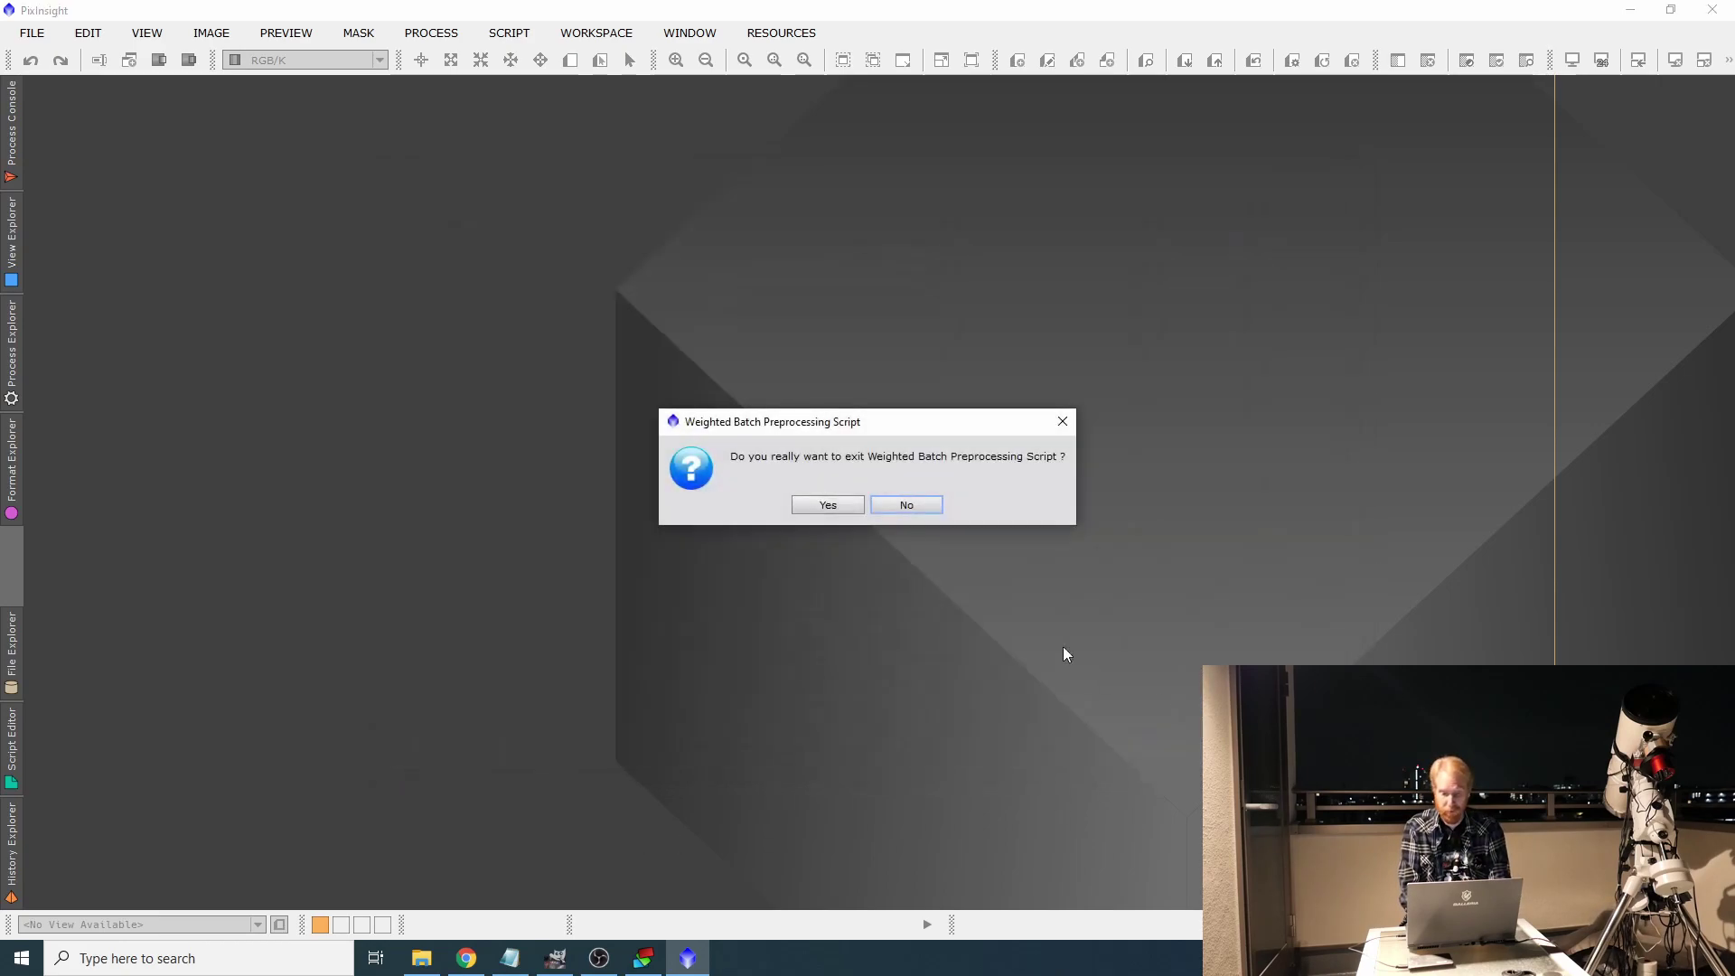
{"action": "left_click", "coordinate": [829, 503]}
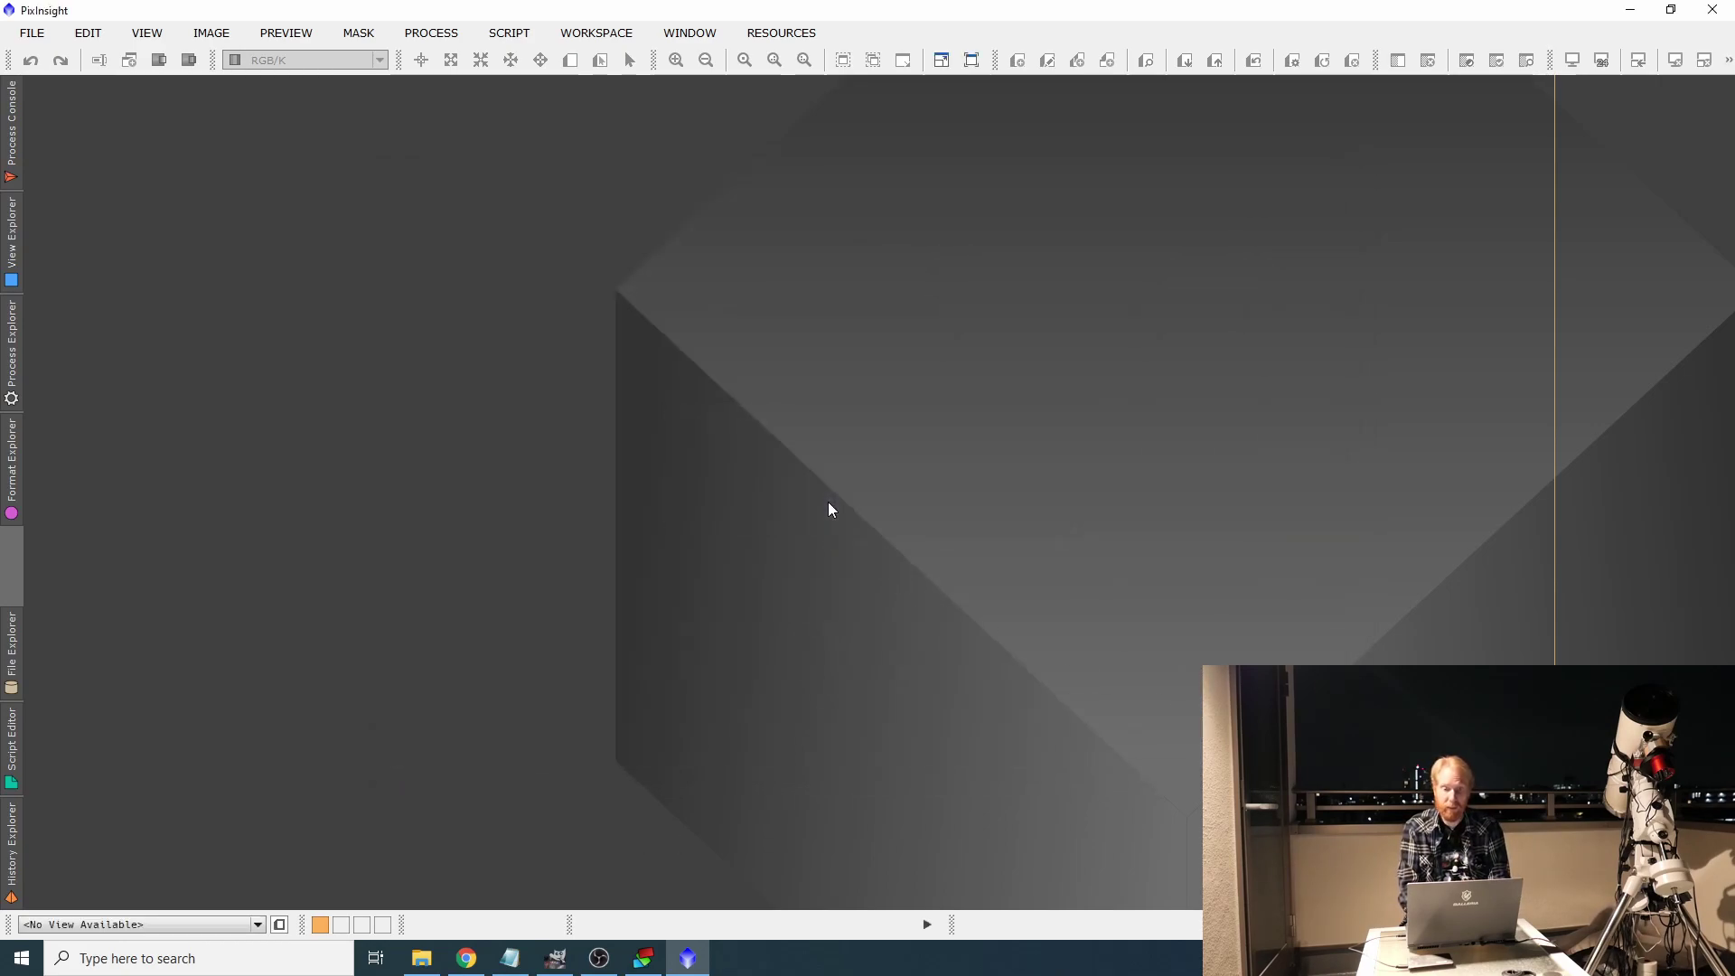
Find StarAlignment in the full list of processes and open it
{"action": "left_click", "coordinate": [11, 353]}
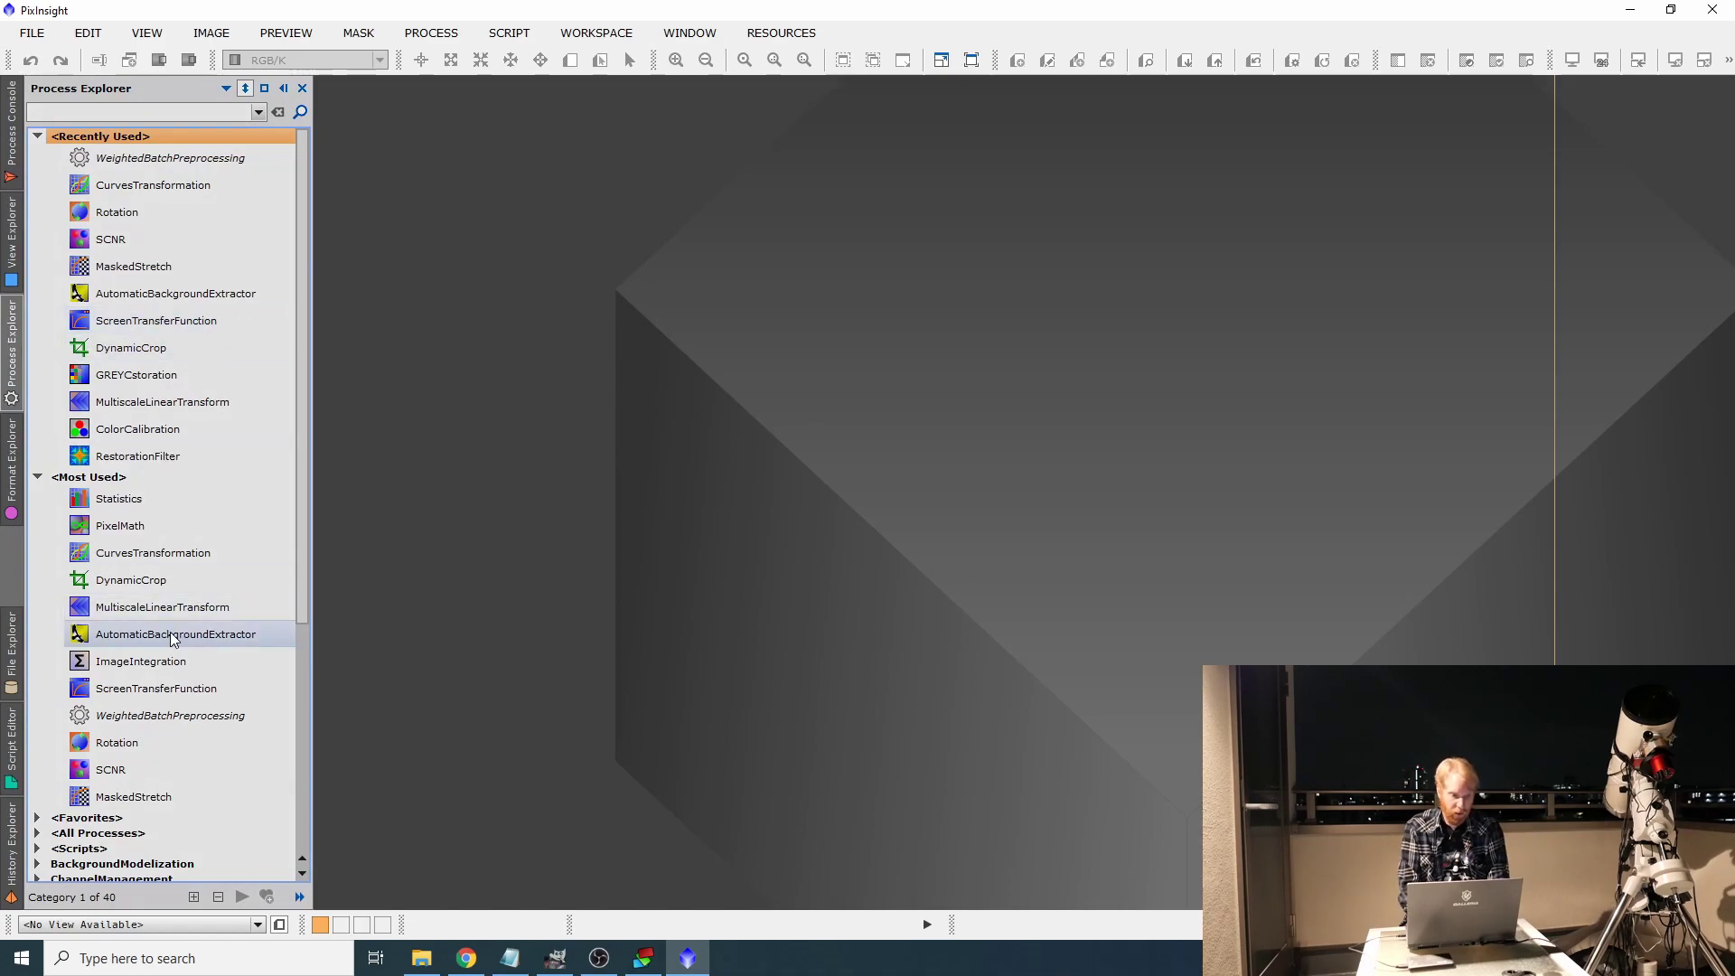
{"action": "left_click", "coordinate": [36, 833]}
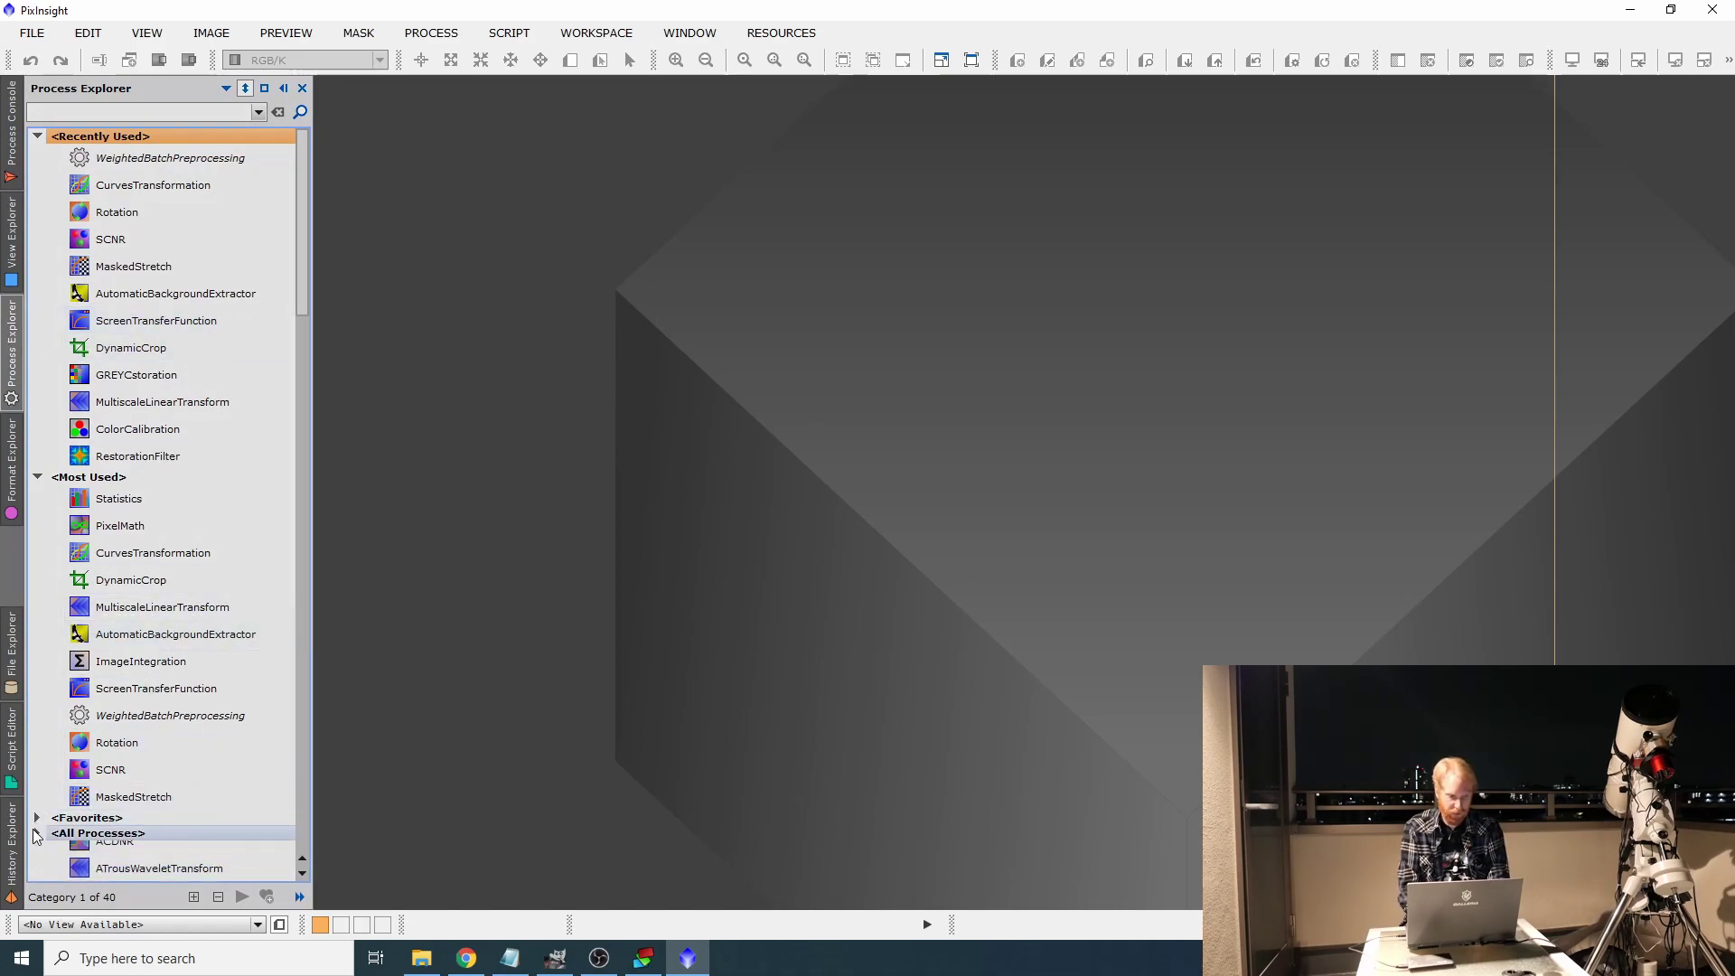
{"action": "scroll", "coordinate": [37, 824], "scroll_direction": "down", "scroll_amount": 20}
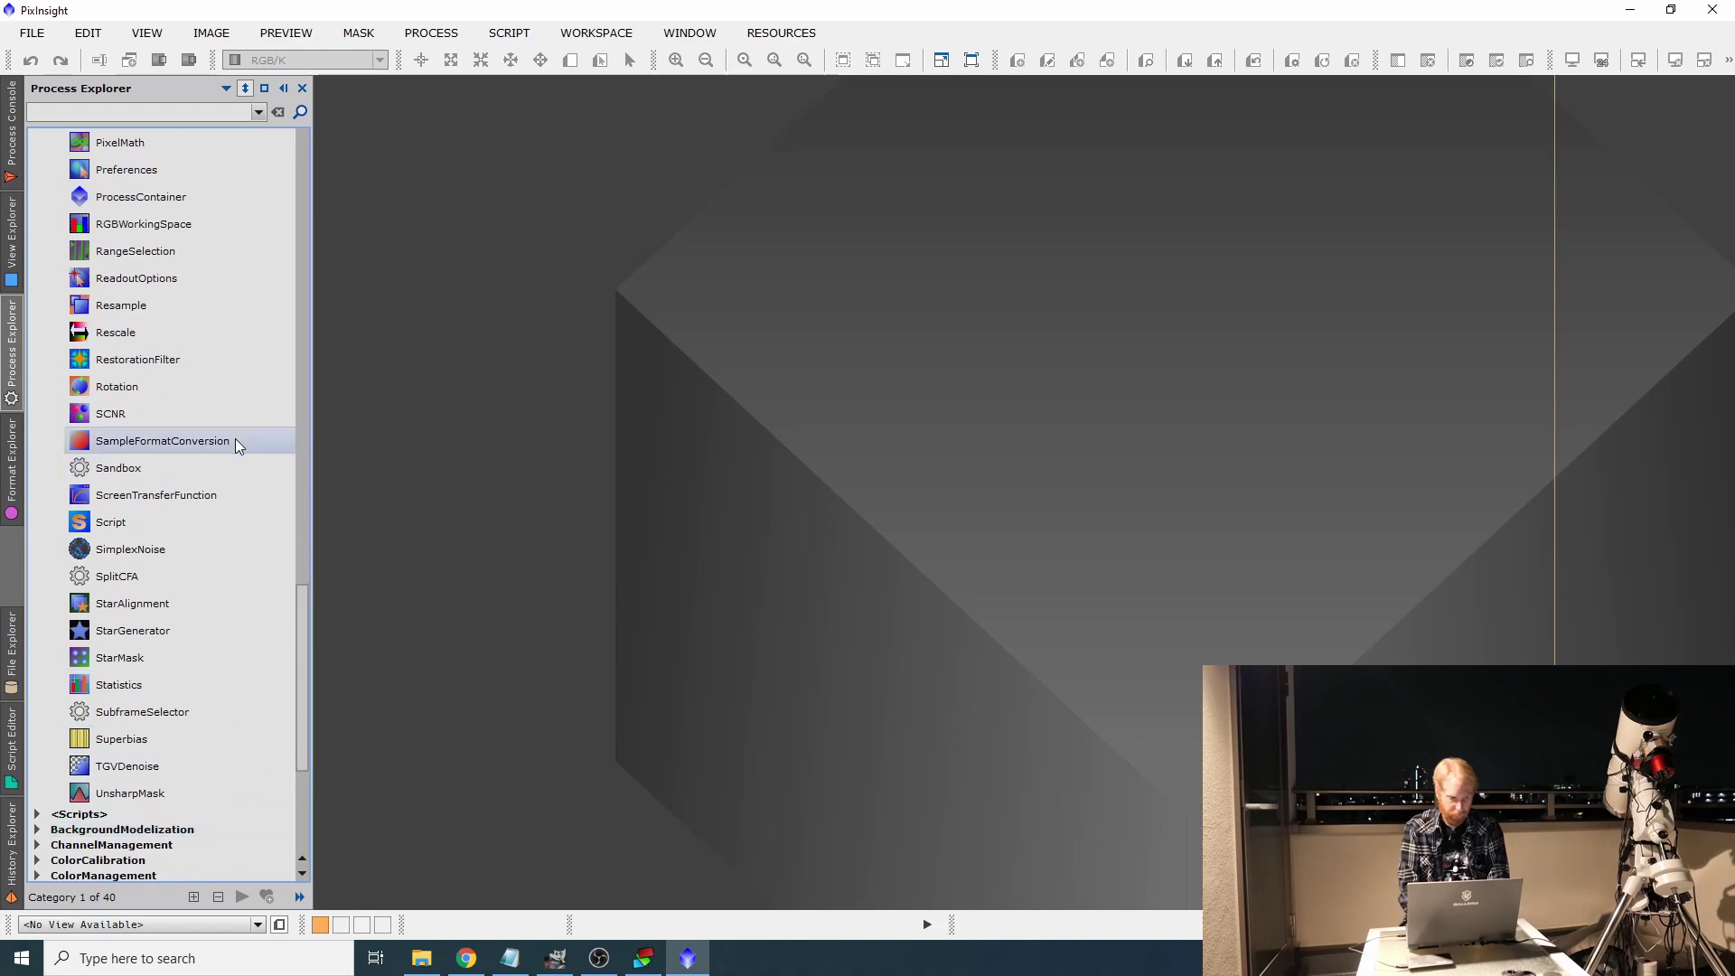
{"action": "double_click", "coordinate": [138, 606]}
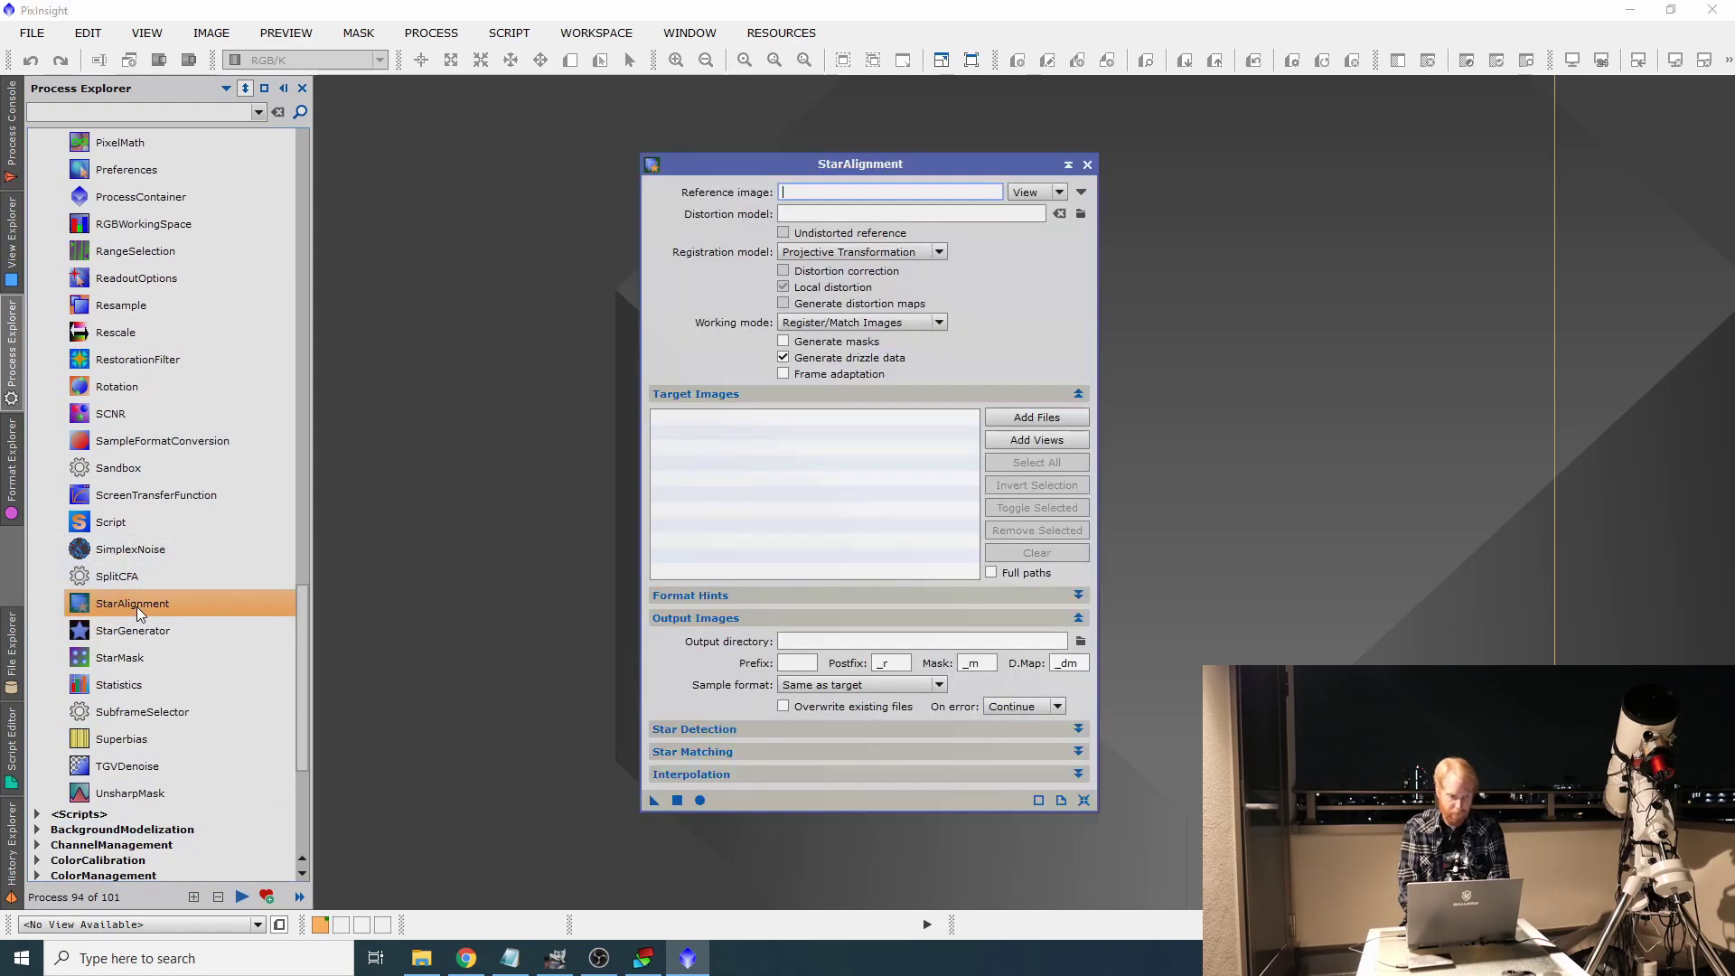
Find ImageIntegration among all processes and open it alongside StarAlignment
{"action": "scroll", "coordinate": [144, 460], "scroll_direction": "up", "scroll_amount": 5}
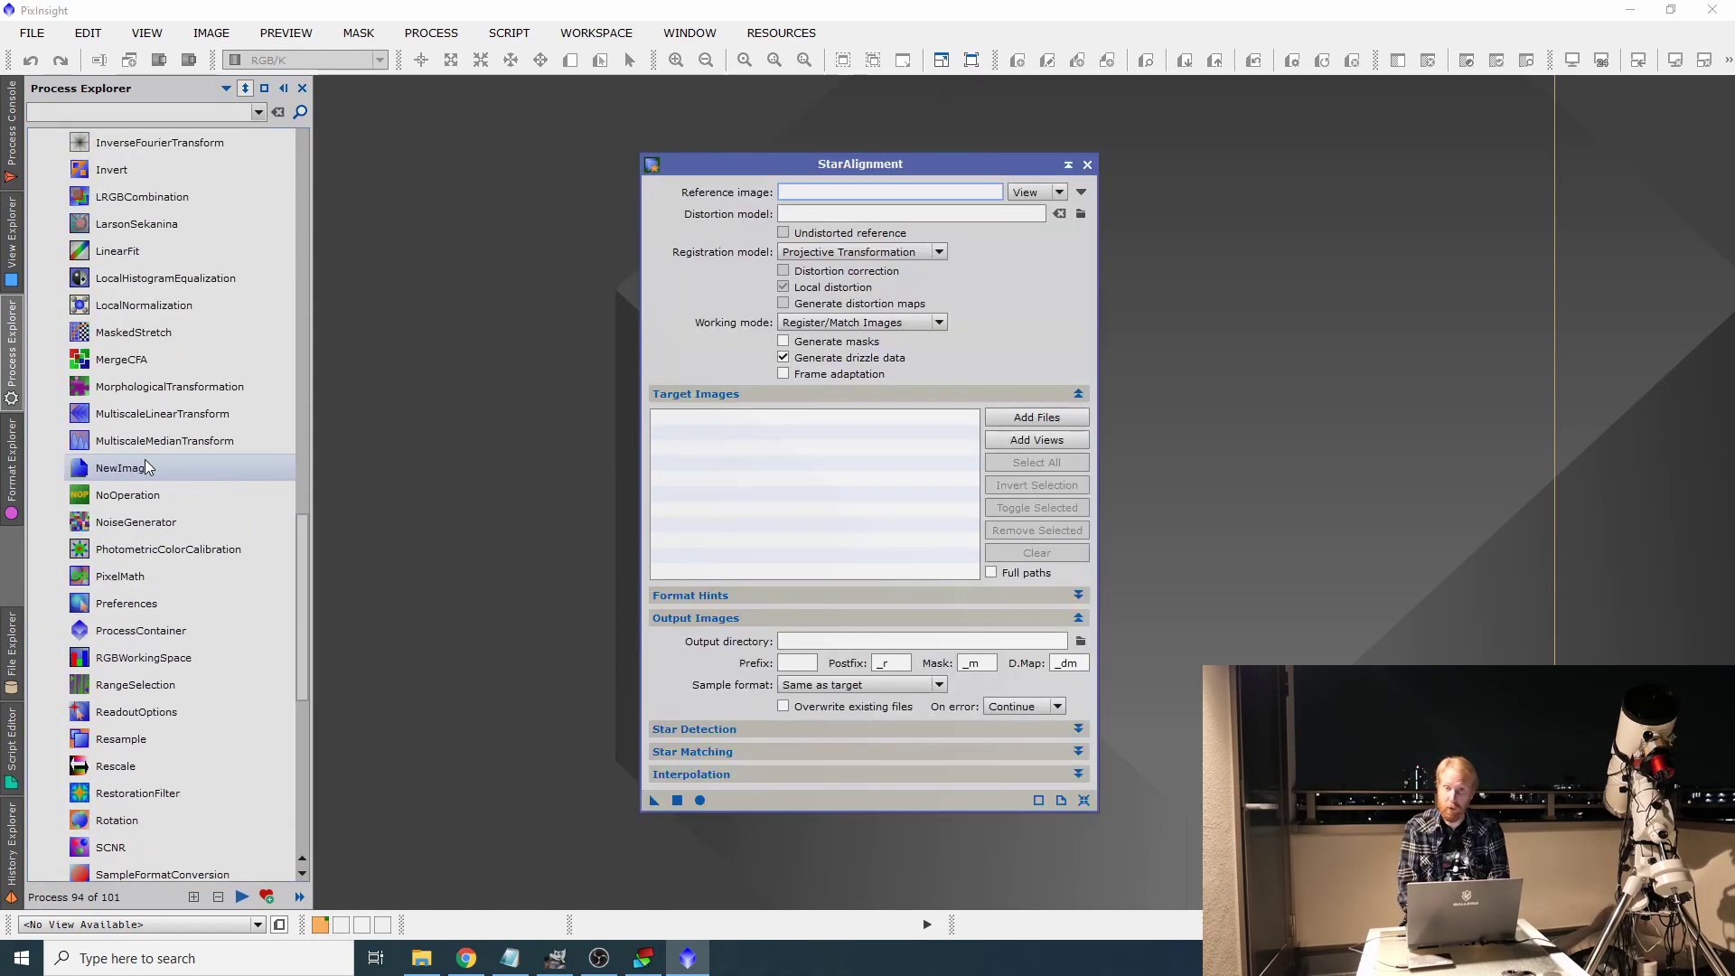
{"action": "scroll", "coordinate": [145, 459], "scroll_direction": "up", "scroll_amount": 1}
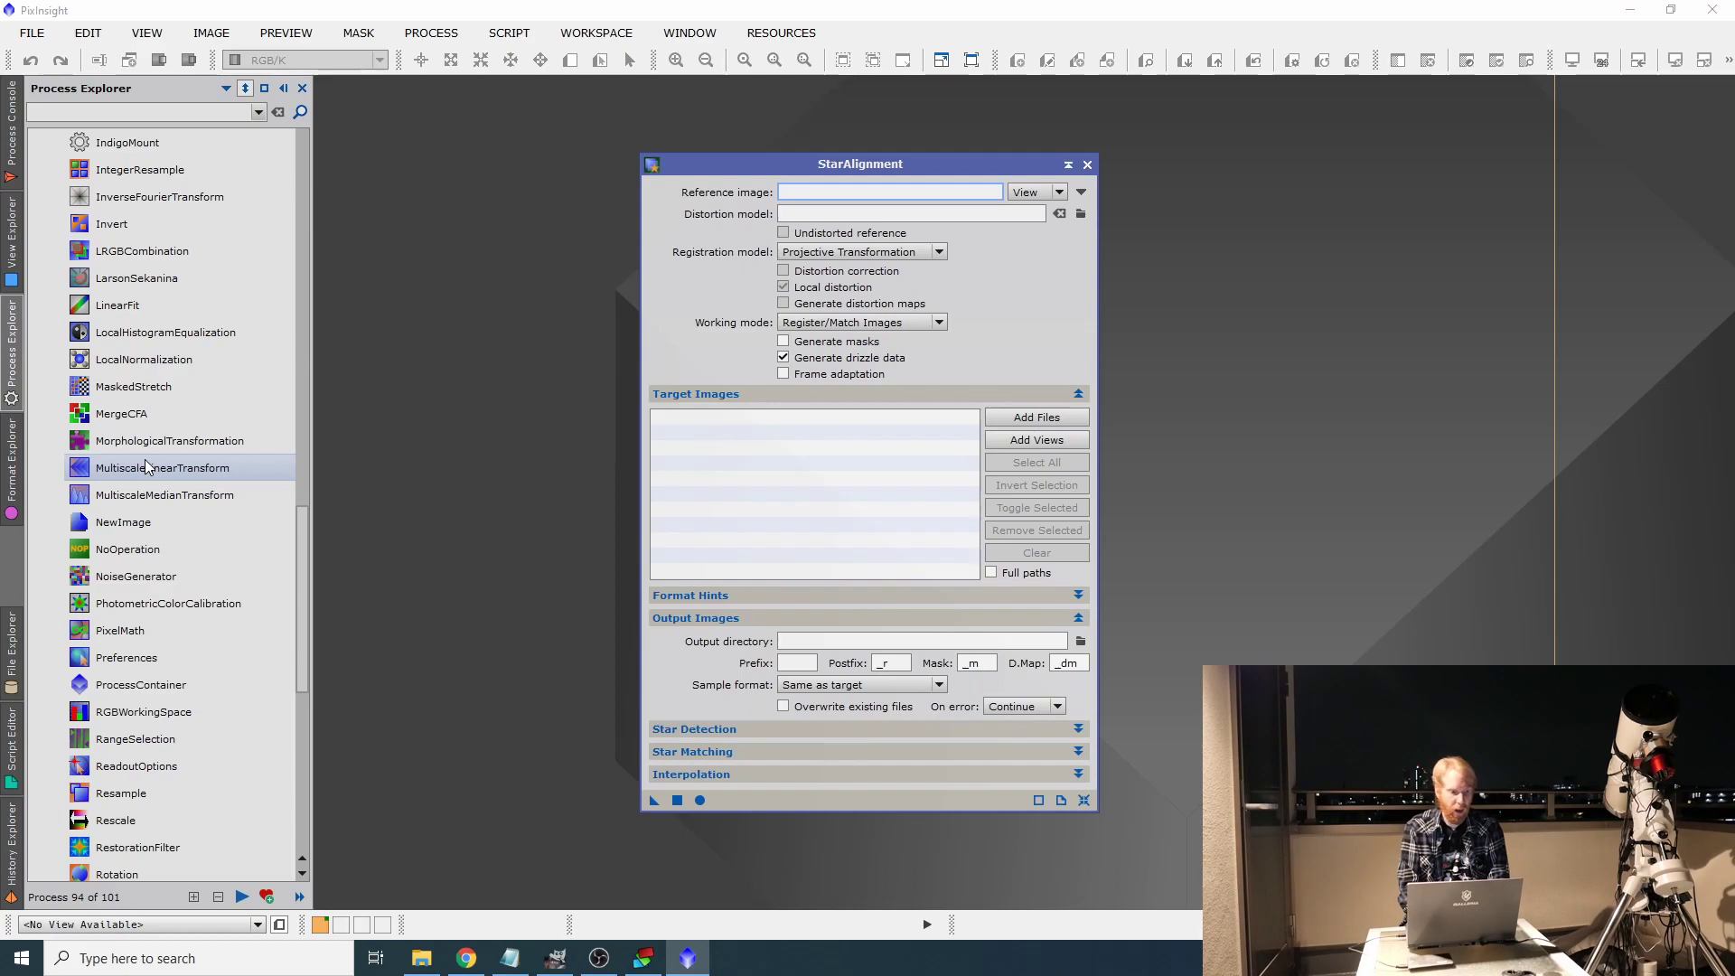
{"action": "scroll", "coordinate": [147, 466], "scroll_direction": "up", "scroll_amount": 4}
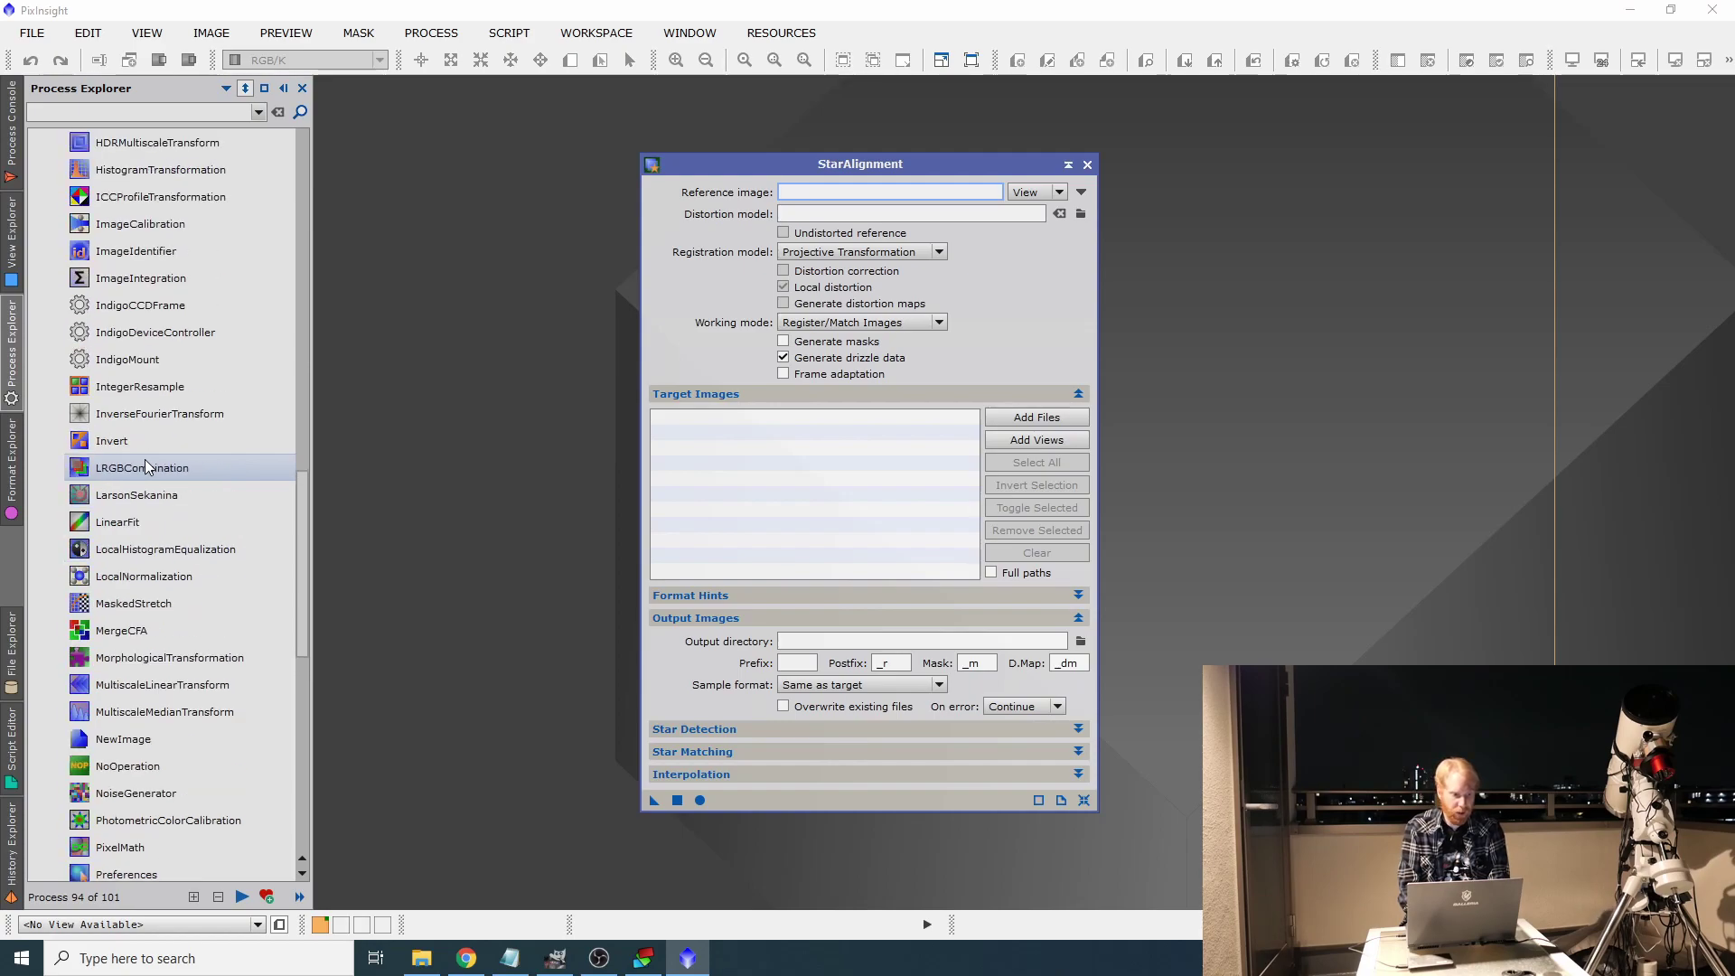
{"action": "left_click", "coordinate": [140, 278]}
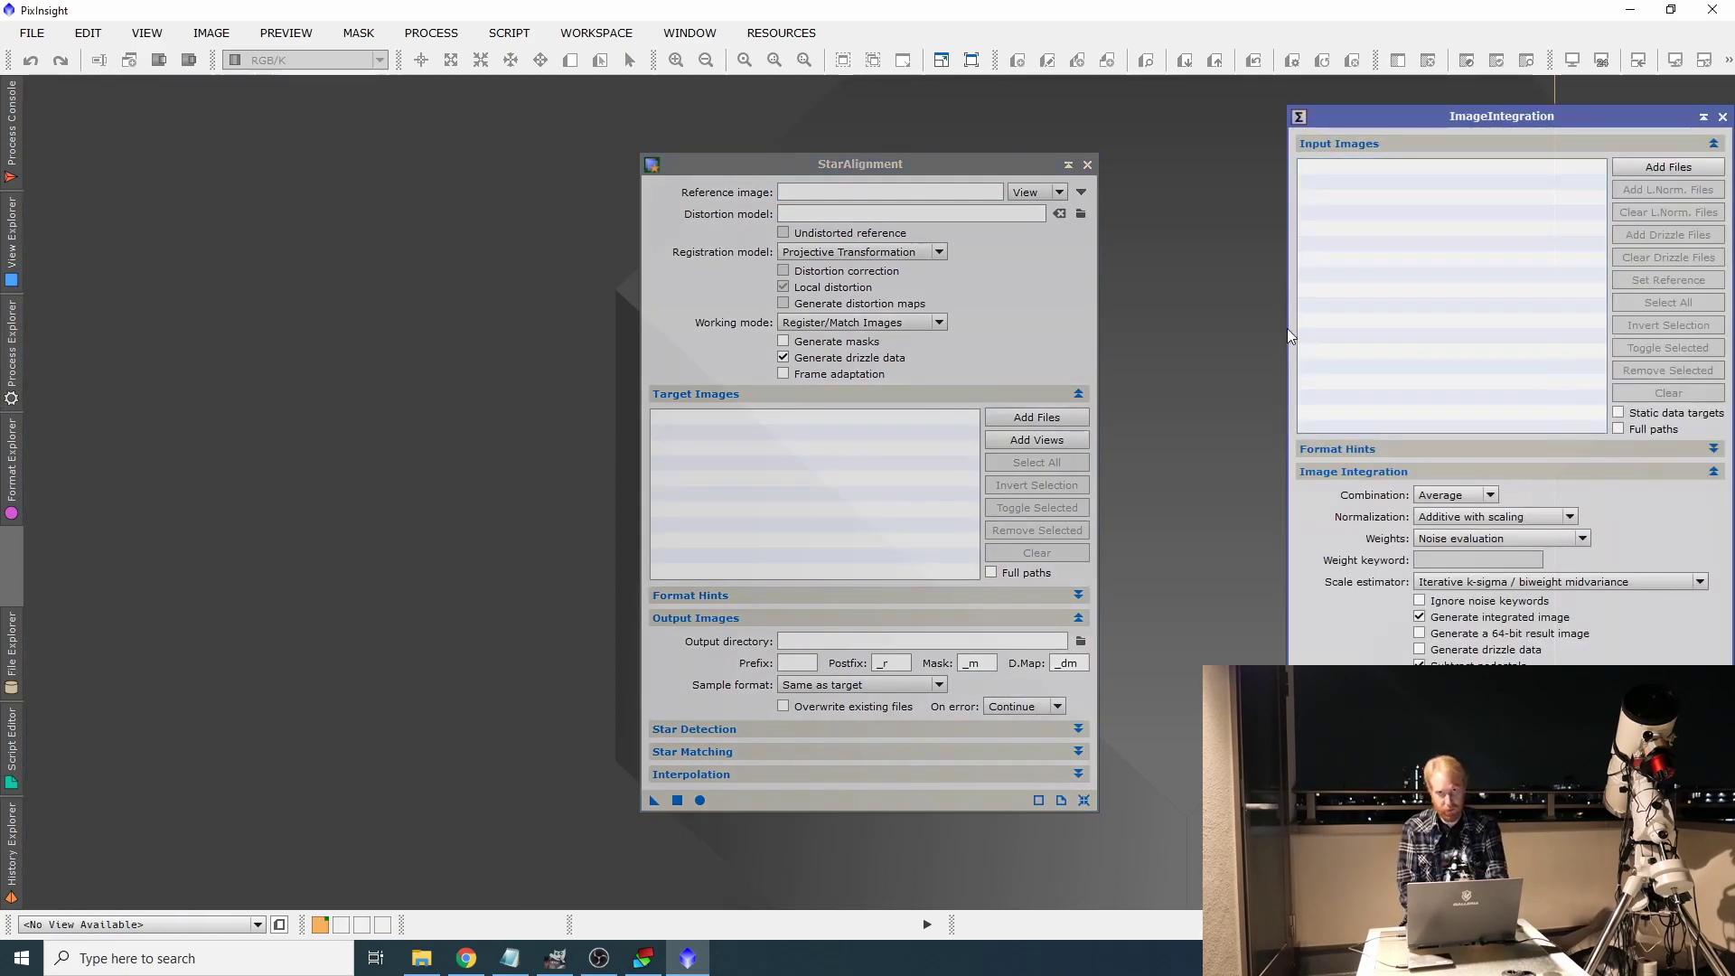